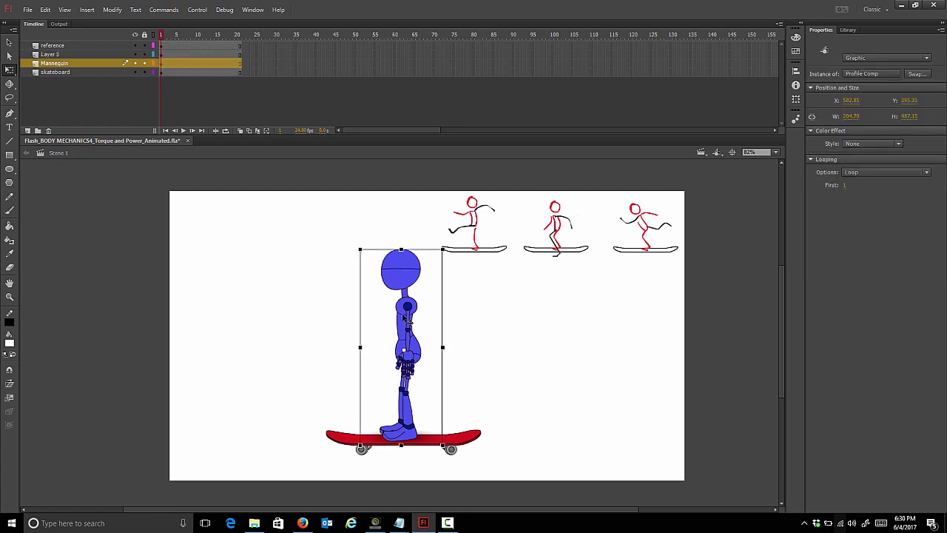
Step: Open the mannequin symbol for editing and rotate its right arm out behind the body and its left arm out in front
double_click(405, 319)
click(405, 346)
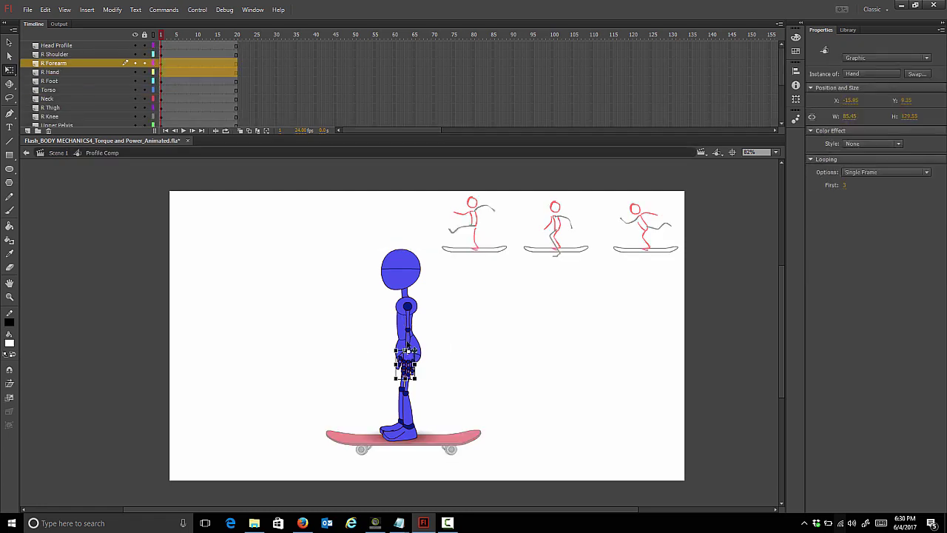
click(411, 325)
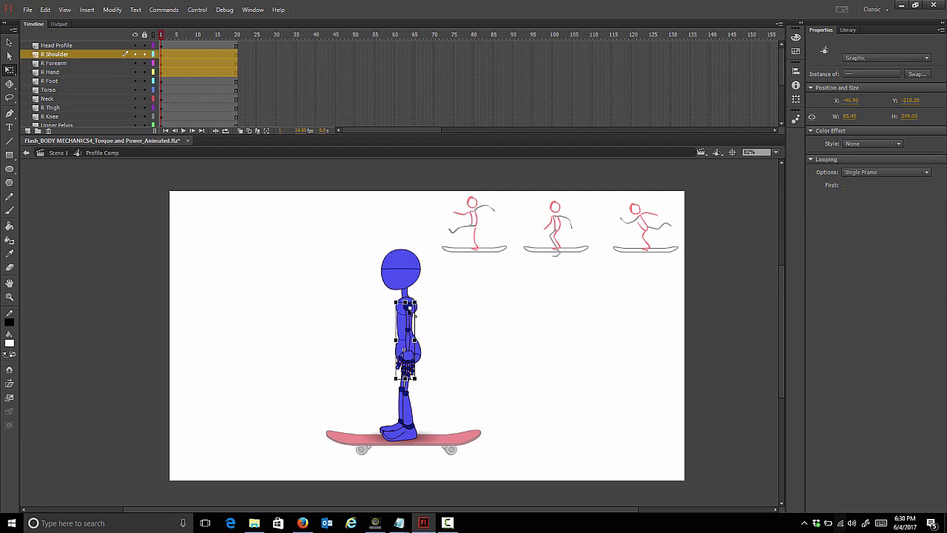
drag(400, 370, 474, 350)
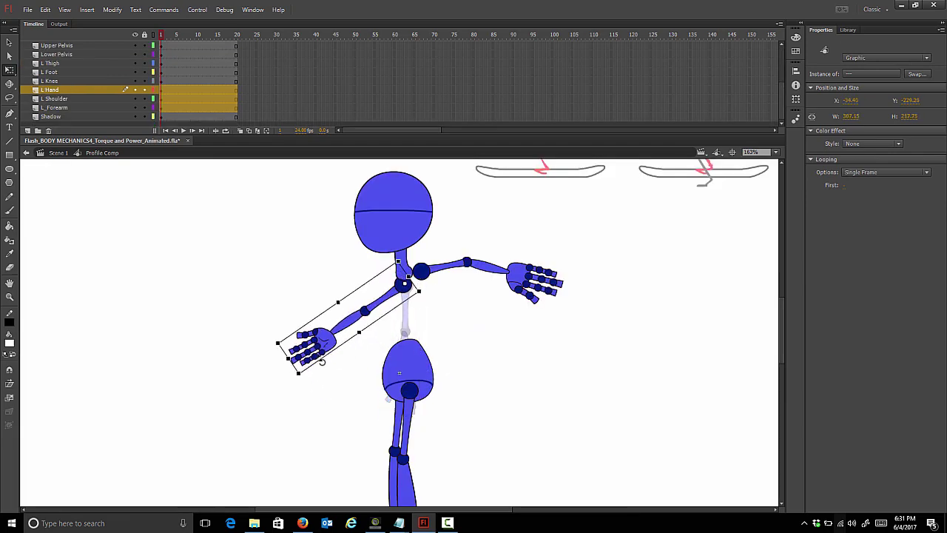
drag(307, 339, 300, 327)
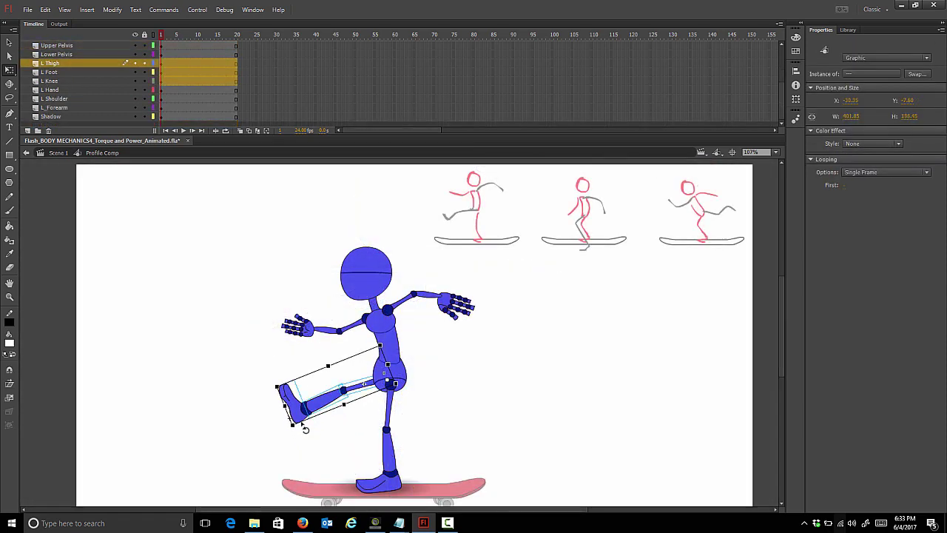
Step: Raise the mannequin's extended front leg to about hip height and tip its foot slightly forward
mouse_move(296, 417)
mouse_down()
mouse_move(303, 423)
mouse_move(279, 409)
mouse_up()
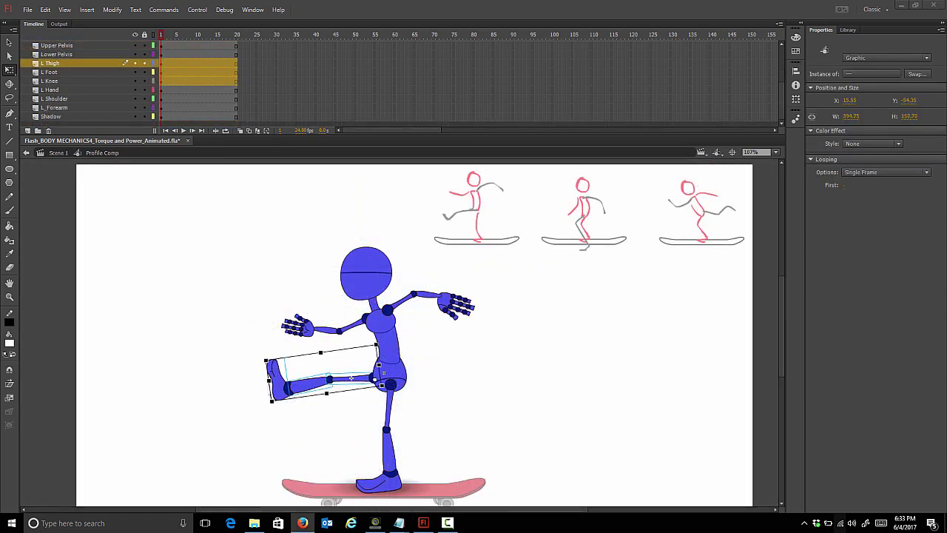
click(281, 356)
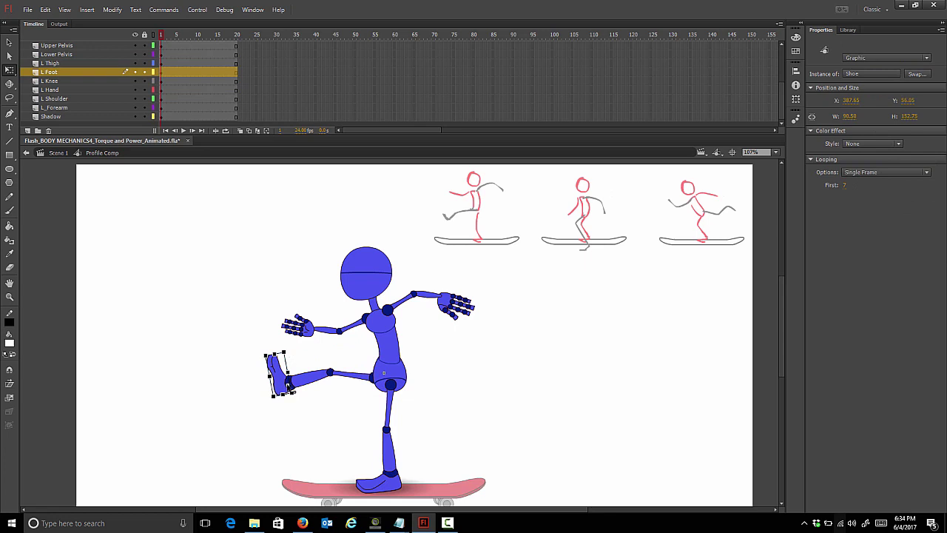
drag(286, 352, 275, 355)
drag(239, 243, 455, 480)
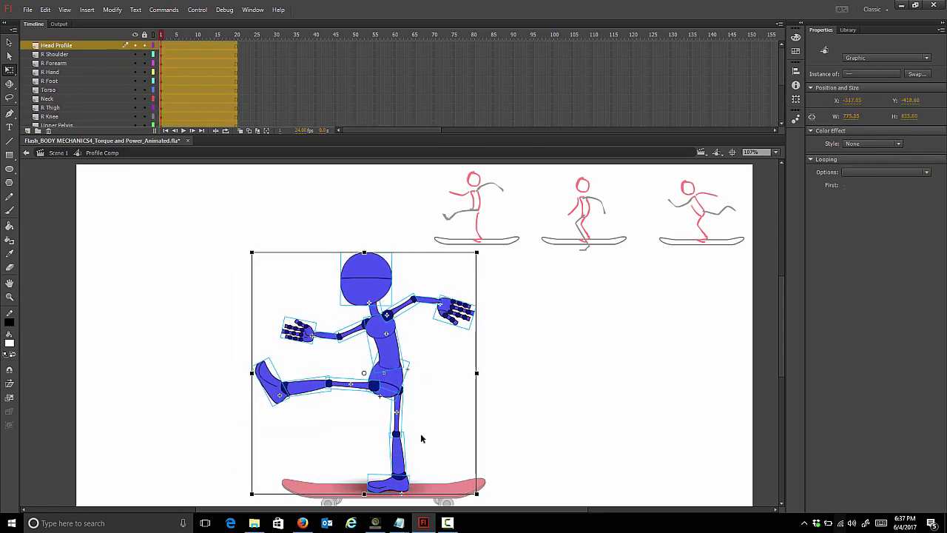
click(504, 428)
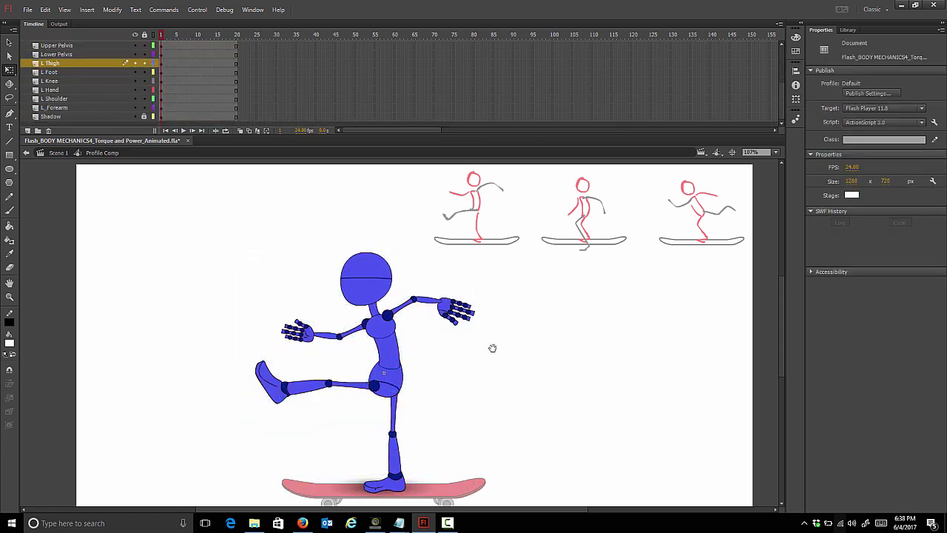
Step: Sketch red brush curves for the line of action across both arms and down the body, undoing each one
drag(493, 348, 484, 332)
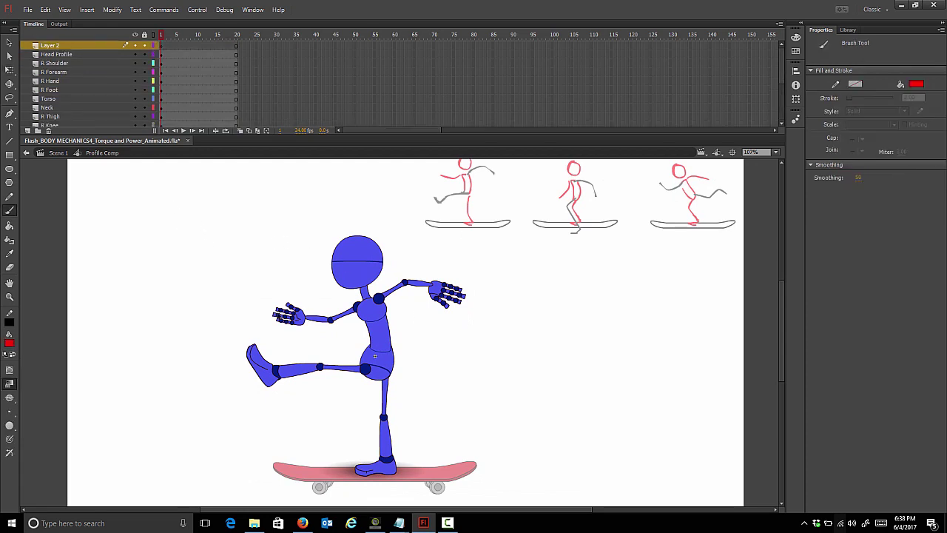
mouse_move(256, 305)
mouse_down()
mouse_move(344, 310)
mouse_move(413, 281)
mouse_move(474, 301)
mouse_up()
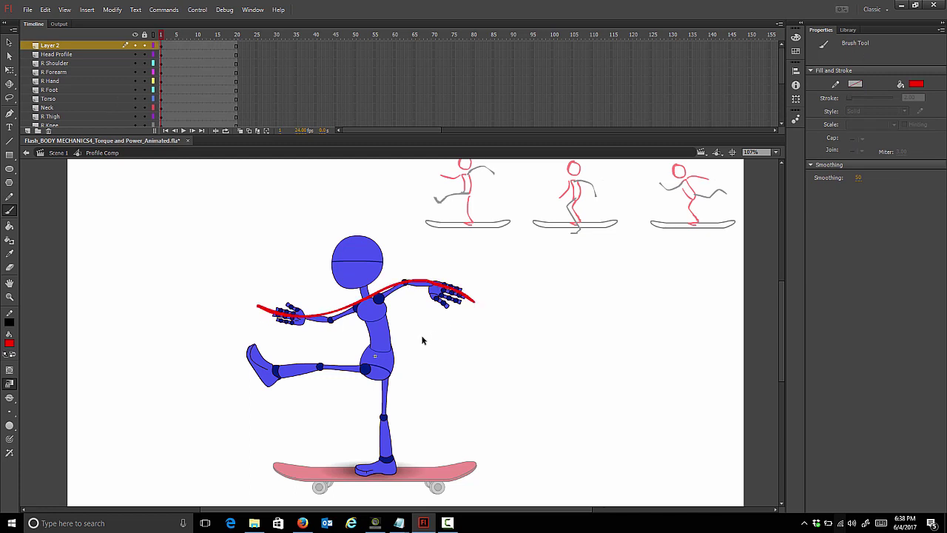
key(ctrl+z)
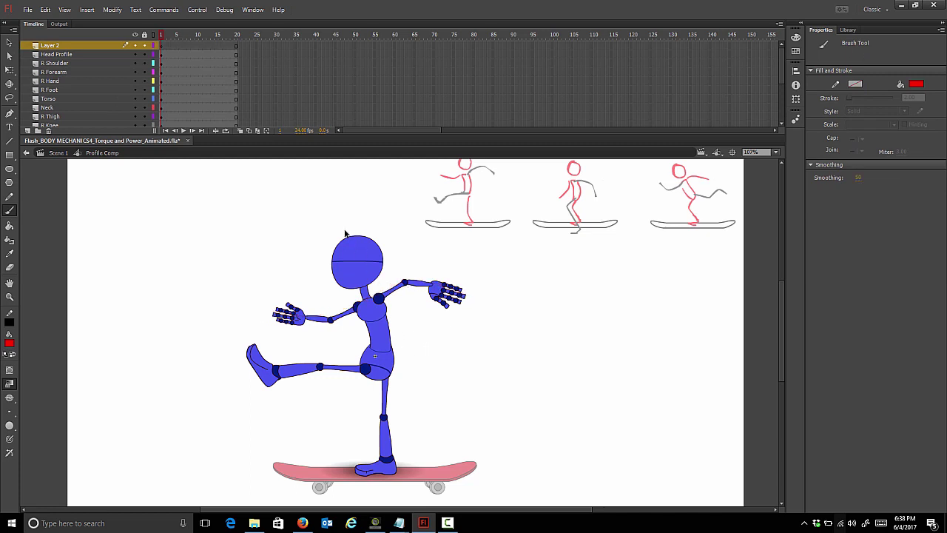
mouse_move(333, 230)
mouse_down()
mouse_move(369, 278)
mouse_move(392, 330)
mouse_move(405, 455)
mouse_move(400, 479)
mouse_up()
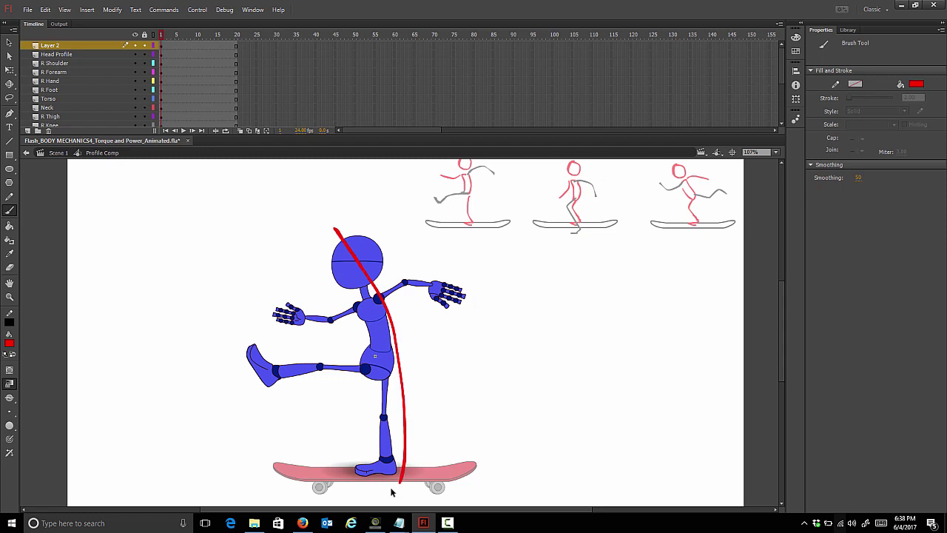
key(ctrl+z)
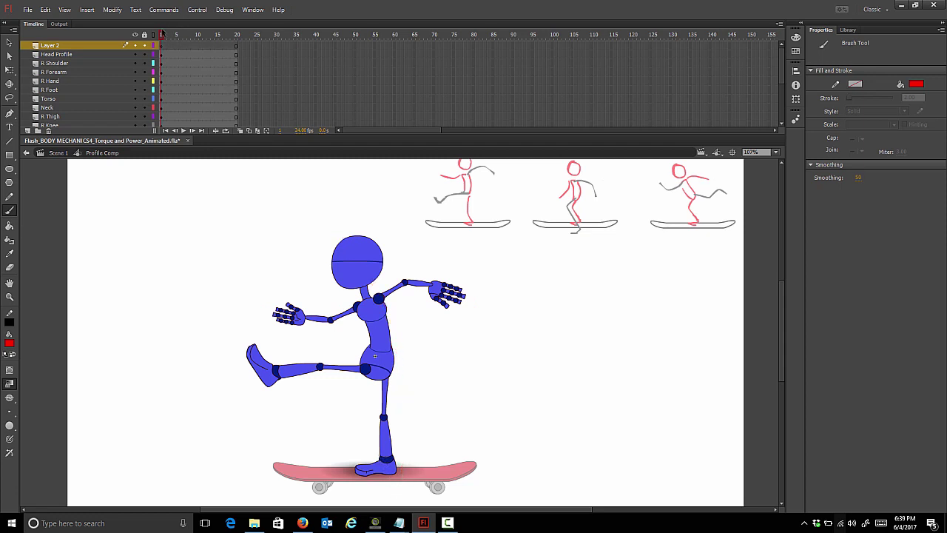
Step: Insert keyframes at frame 9 on all body-part layers from Head Profile through L_Forearm
click(162, 35)
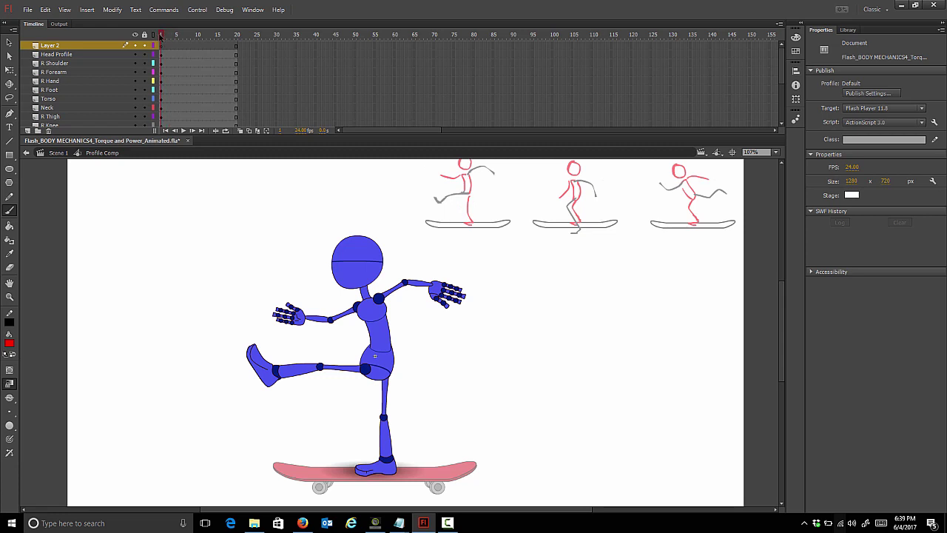
key(period)
key(period)
key(period)
key(period)
key(period)
key(period)
key(period)
key(period)
click(191, 55)
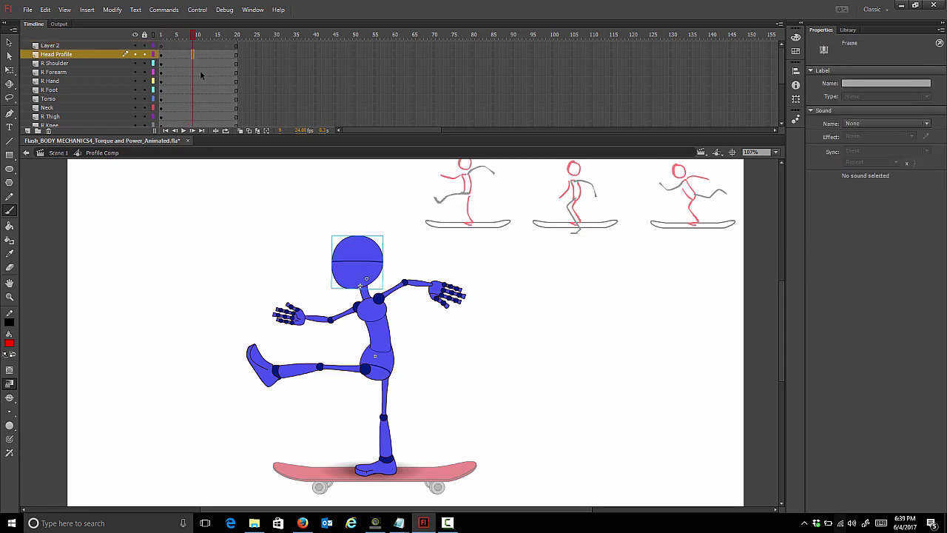
drag(161, 35, 193, 36)
click(193, 55)
scroll(194, 74, down, 5)
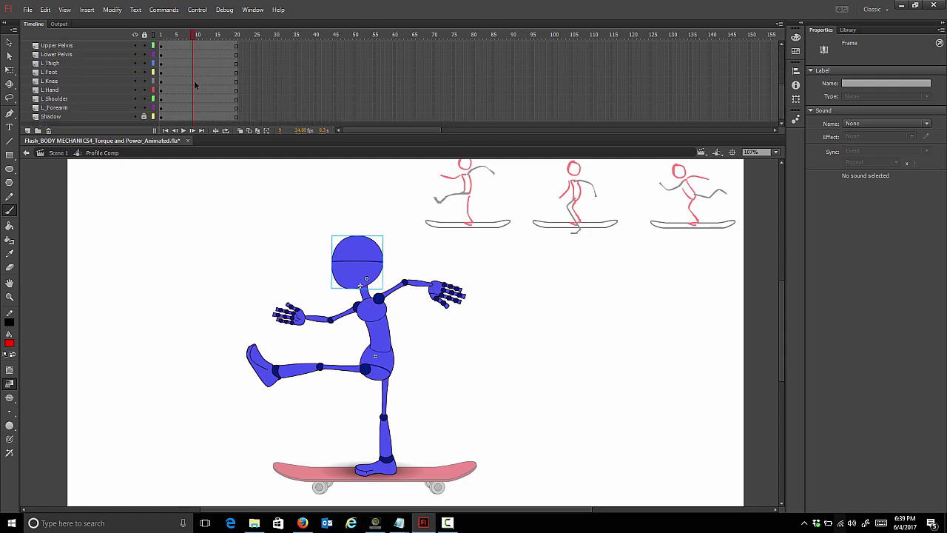
shift+click(193, 117)
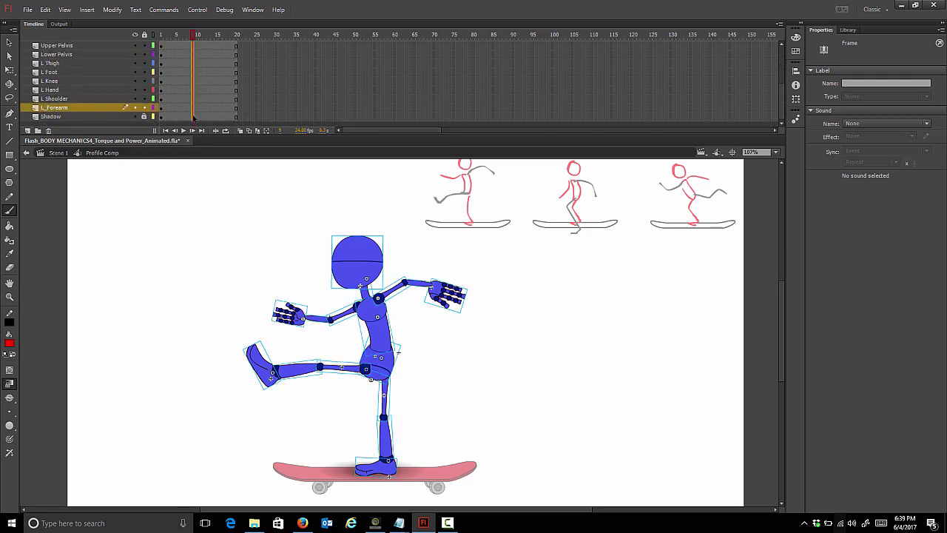
key(v)
click(445, 328)
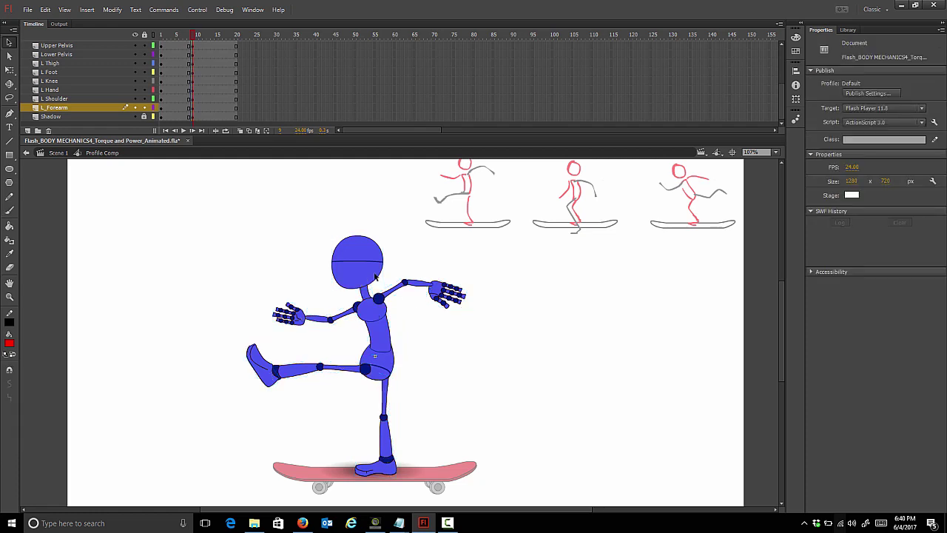
Step: Set the pivot of the raised right foot, shin and thigh at the hip joint, and turn on onion skinning
click(269, 370)
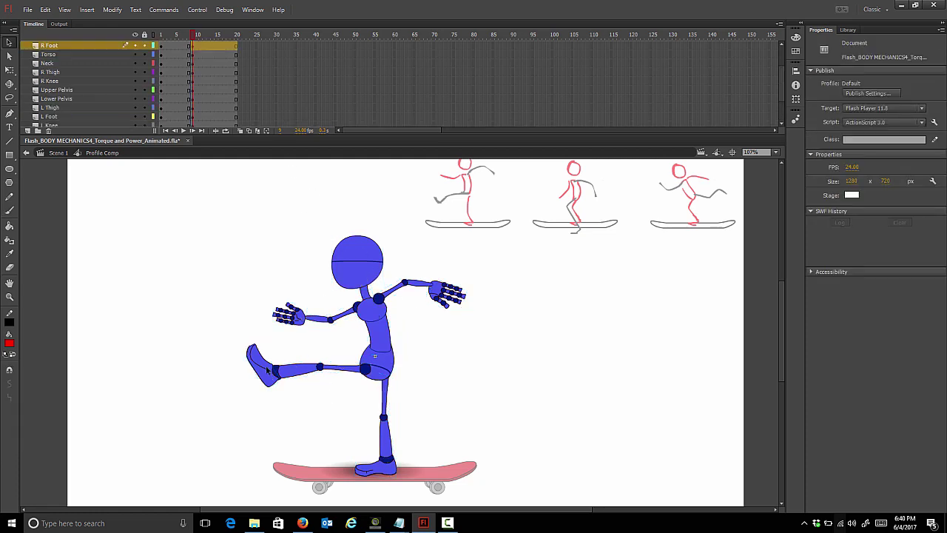
shift+click(295, 372)
shift+click(341, 368)
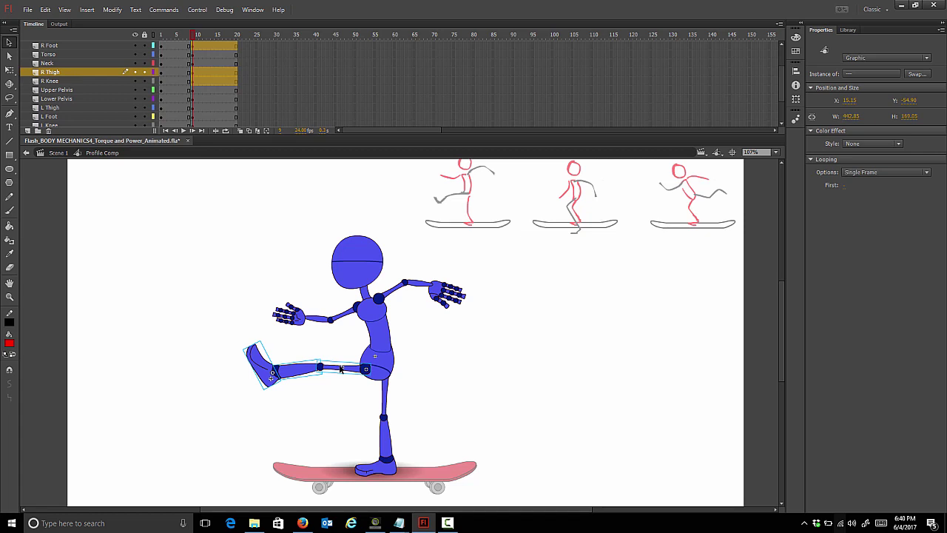
key(q)
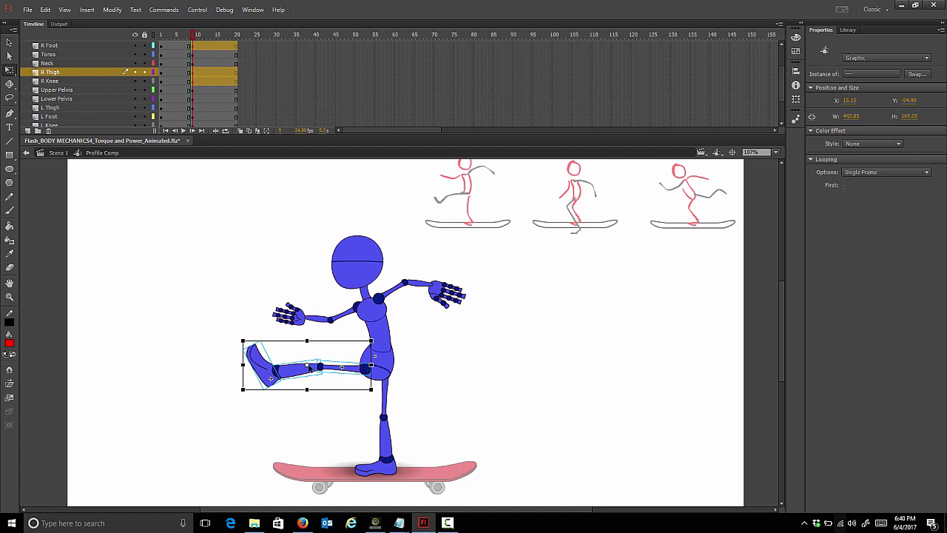
drag(308, 367, 361, 371)
click(239, 132)
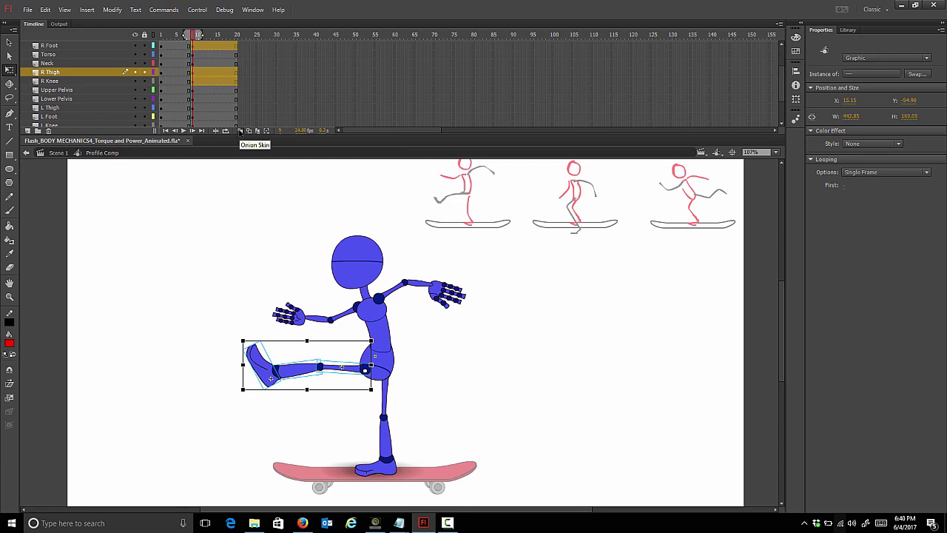
Step: Place the raised leg's pivot at the hip again and rotate the whole leg slightly downward on frame 9
click(215, 199)
click(266, 372)
click(267, 374)
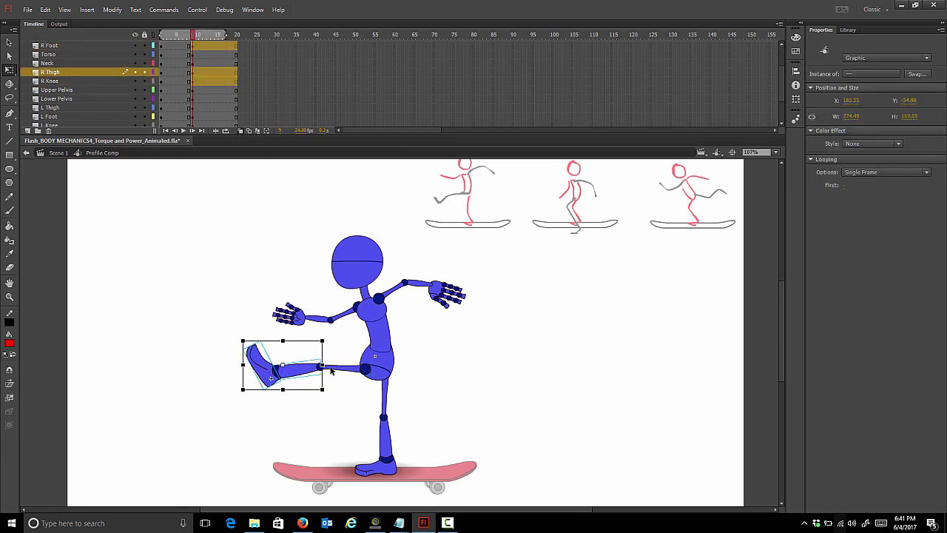
drag(306, 367, 366, 369)
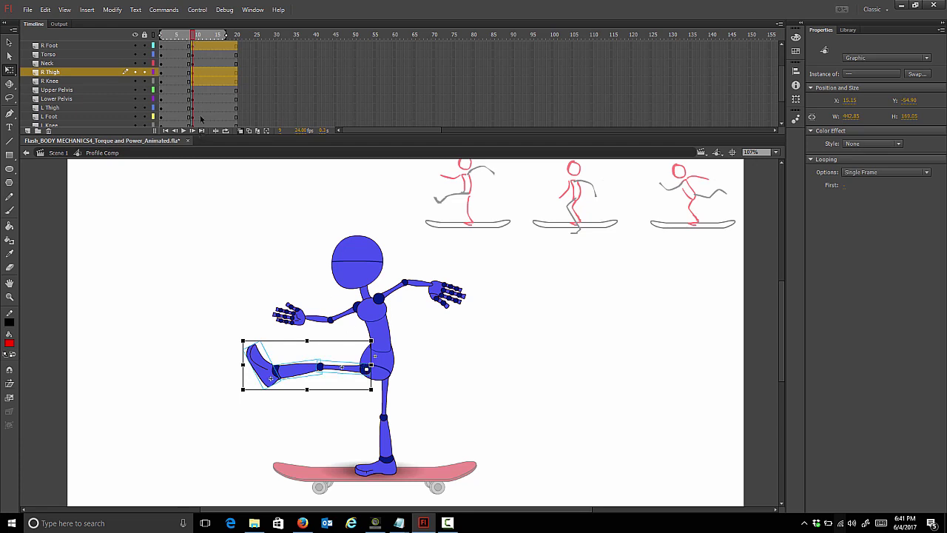
drag(247, 395, 257, 409)
Step: Rotate the raised right foot slightly clockwise about the ankle
click(232, 384)
click(245, 363)
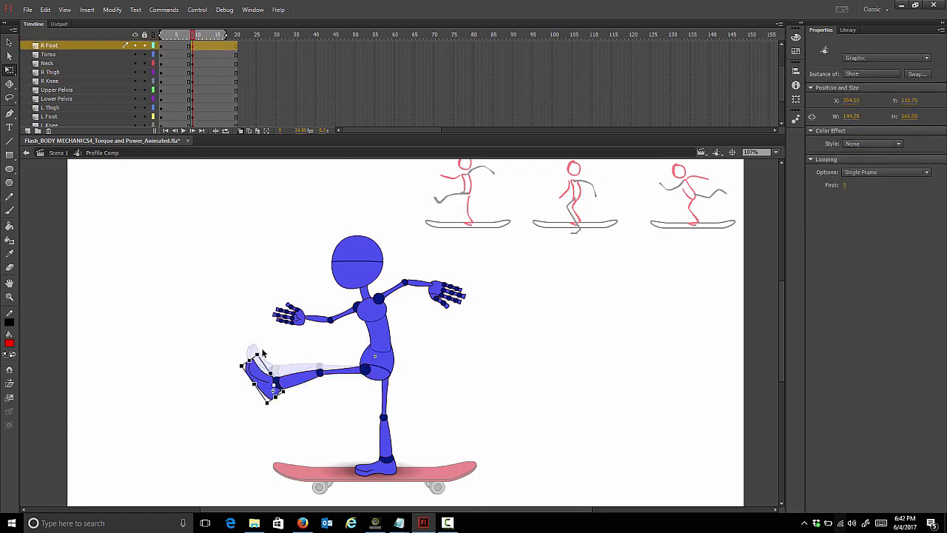
drag(263, 354, 271, 353)
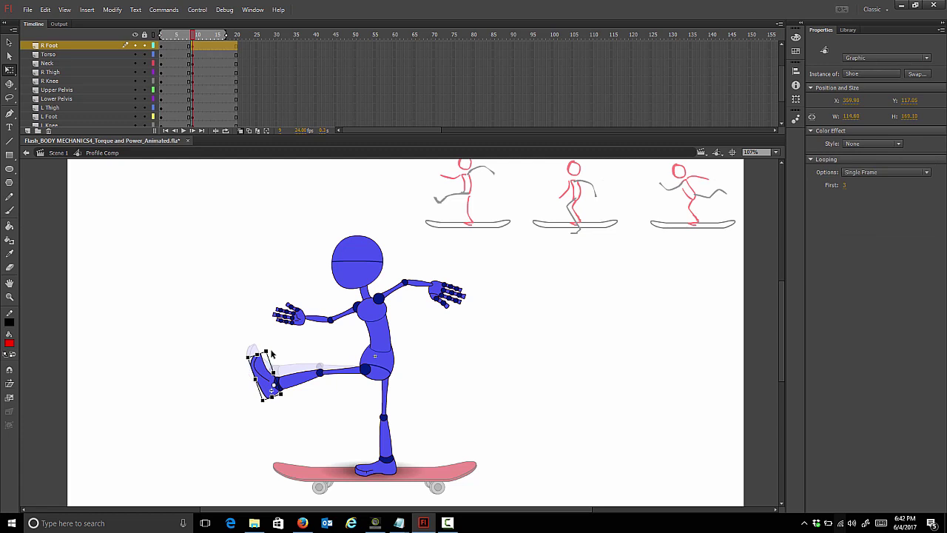
Step: Rotate the standing leg's thigh forward and its shin back to bend the knee slightly
click(388, 418)
click(395, 424)
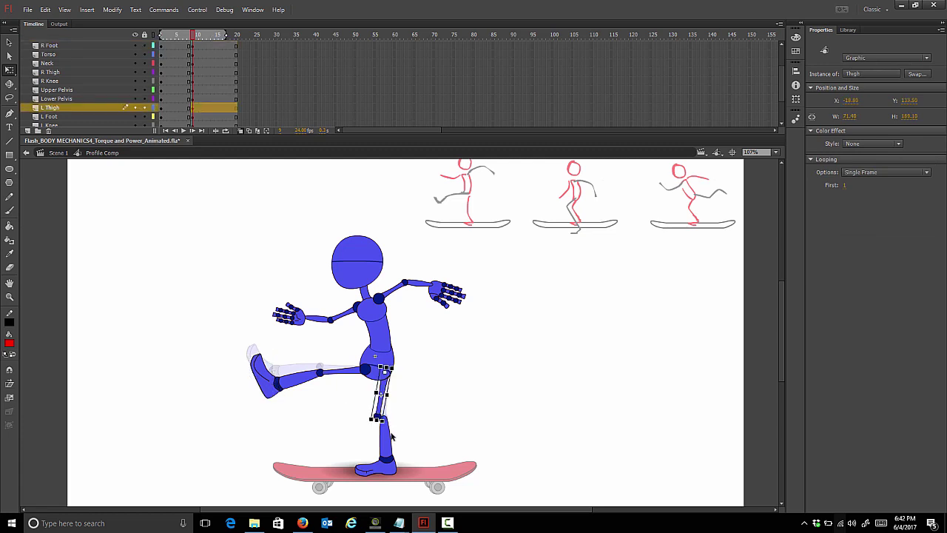
click(390, 447)
drag(401, 469, 406, 467)
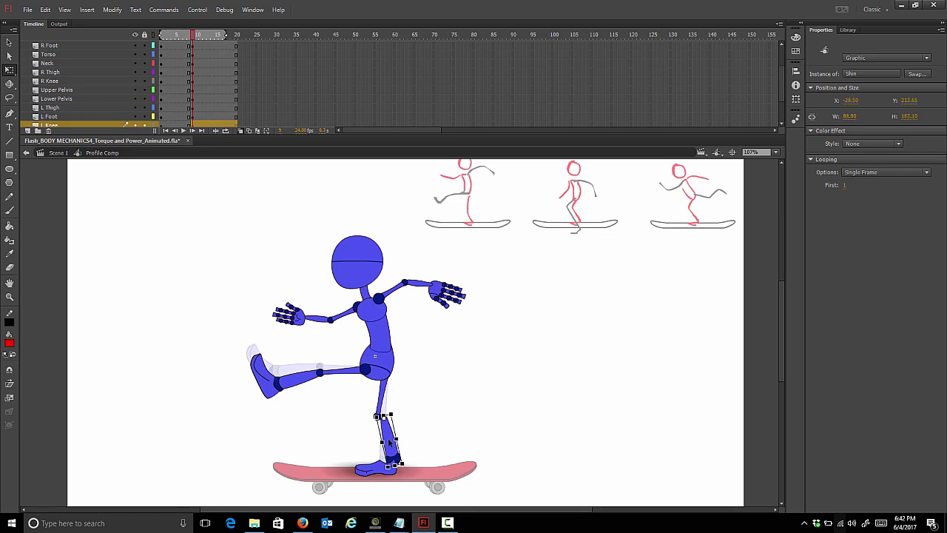
Step: Nudge the standing leg's shin forward and slightly up so that it lines up with the thigh and foot
key(Left)
key(Left)
key(Left)
key(Left)
key(Left)
key(Left)
key(Left)
key(Left)
key(Left)
key(Left)
key(Left)
key(Left)
key(Left)
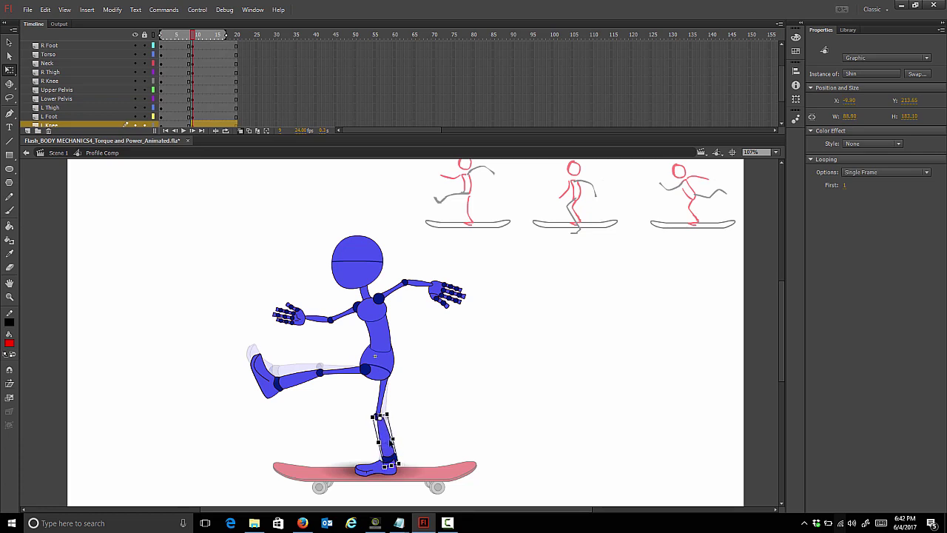
key(Up)
key(Up)
Step: Lower the body above the standing shin slightly and rotate both arms a little downward from the shoulders
drag(232, 236, 432, 388)
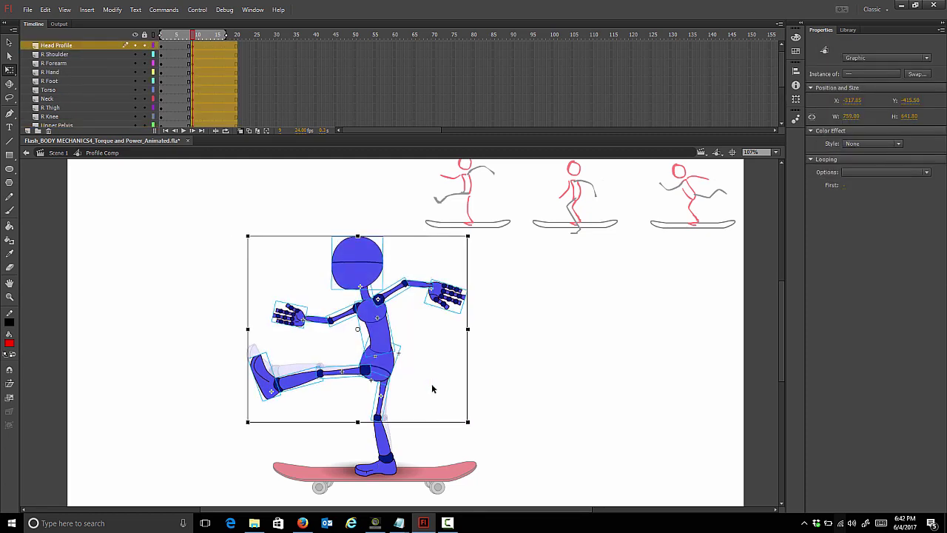
click(282, 324)
drag(276, 334, 284, 344)
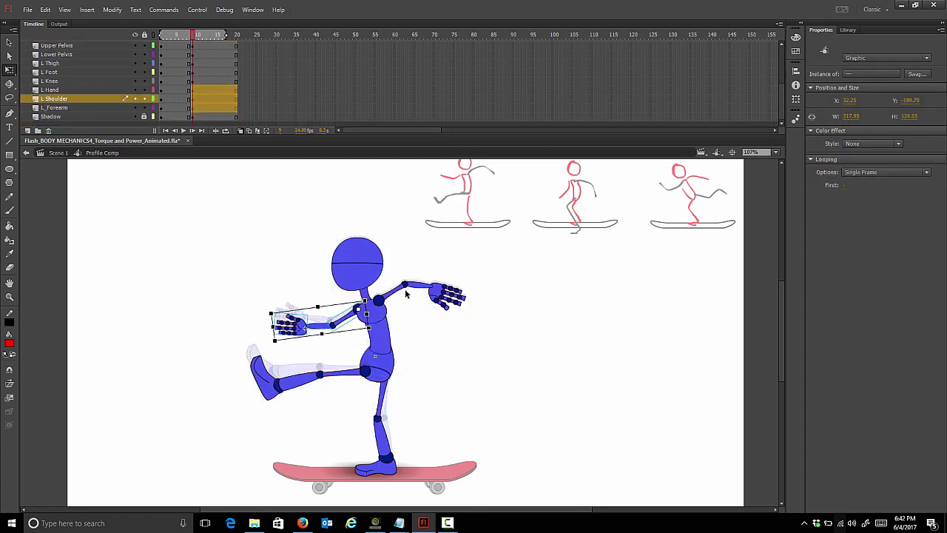
drag(405, 289, 472, 335)
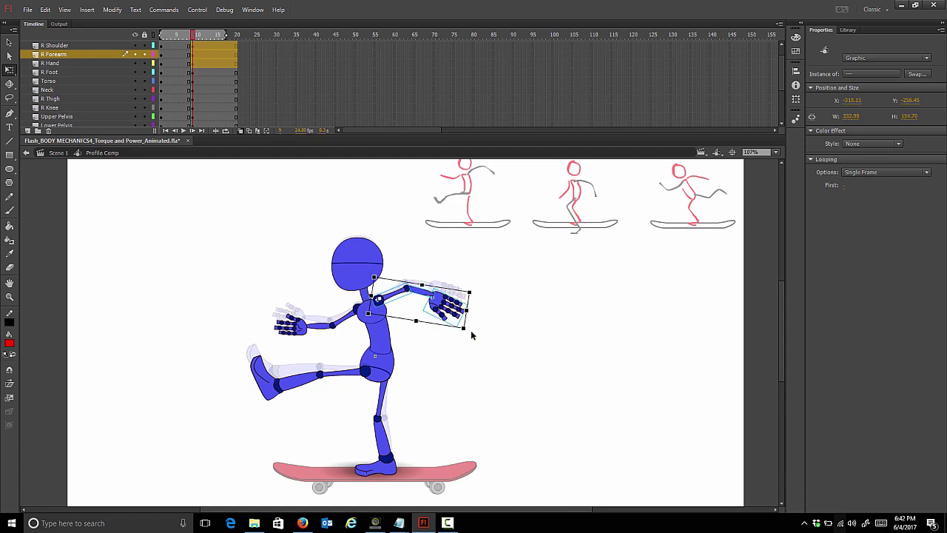
click(256, 194)
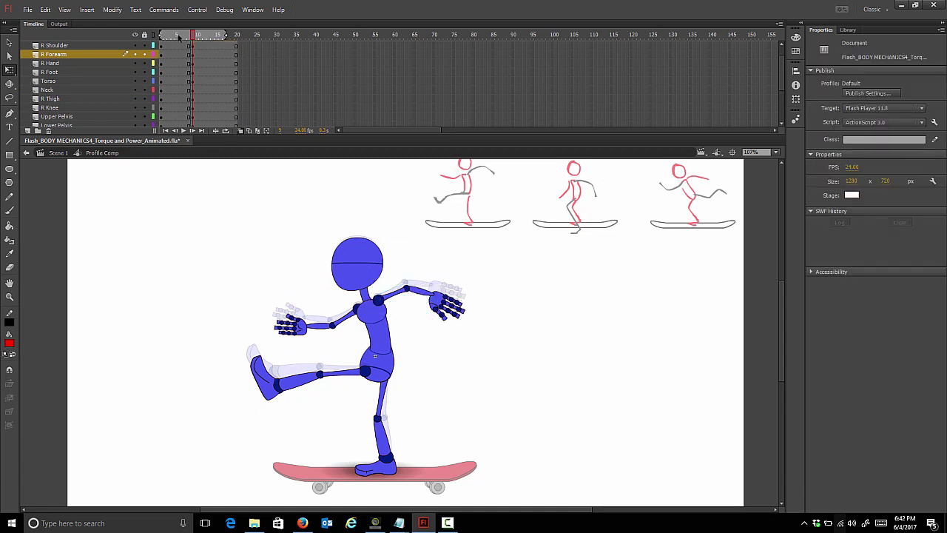
Step: On frame 1, switch the L Hand graphic's displayed frame to the closed fist
click(161, 36)
click(291, 326)
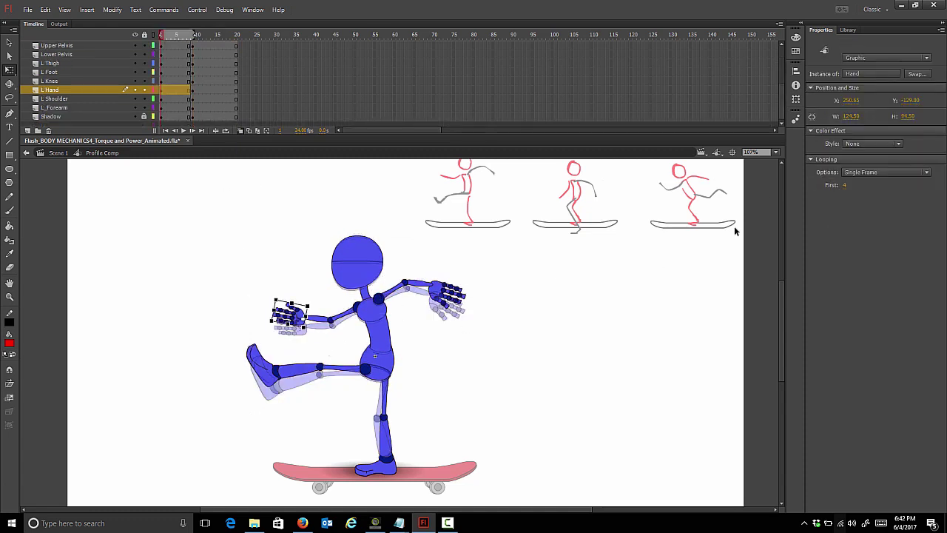
click(845, 185)
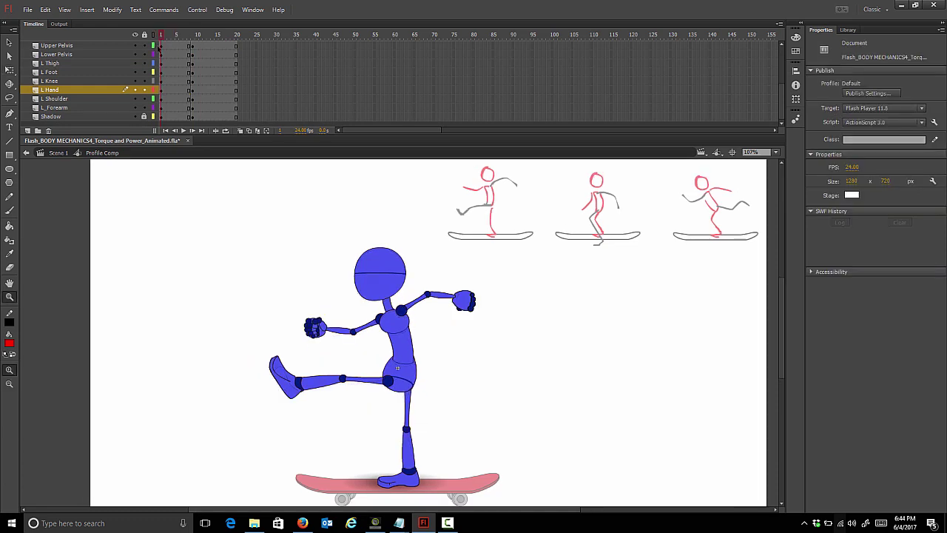
Step: Insert a keyframe on every body layer at frame 11
drag(161, 49, 193, 56)
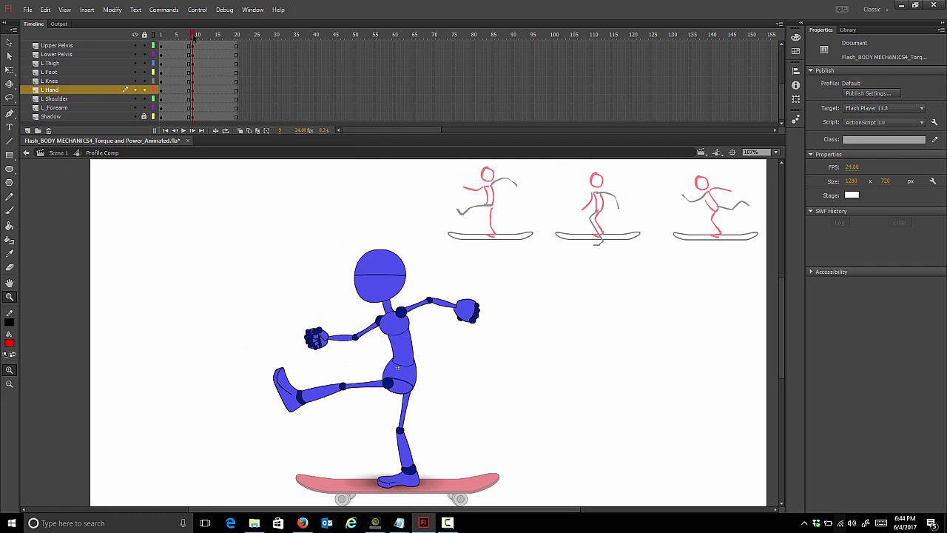
drag(194, 36, 199, 119)
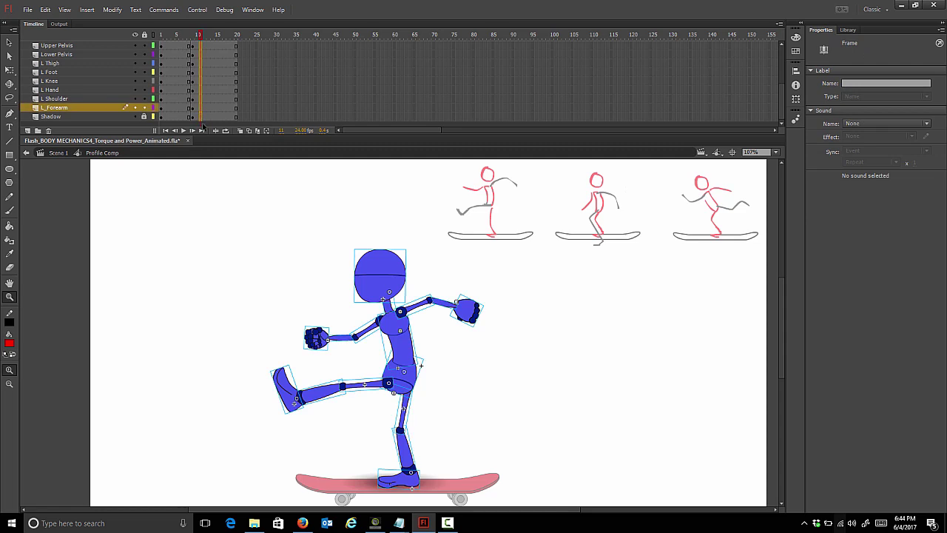
click(241, 131)
Step: Bend the standing leg further by rotating its shin and thigh, and reconnect both at the knee and ankle
key(v)
click(405, 448)
key(q)
drag(419, 476, 437, 469)
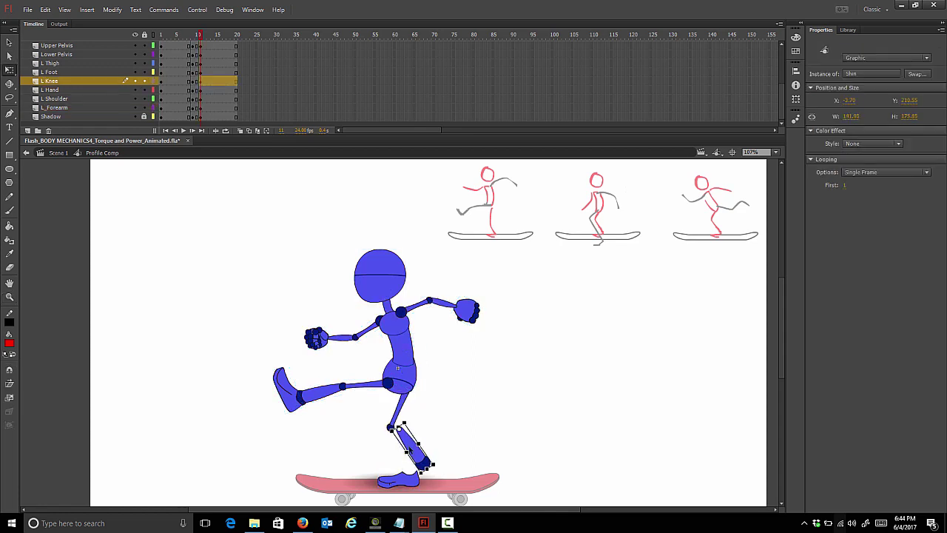
click(404, 409)
drag(407, 434, 397, 433)
drag(408, 426, 397, 422)
Step: Shift the upper body and raised leg slightly forward and down so that the hips meet the standing thigh
drag(237, 252, 469, 441)
key(Left)
key(Left)
key(Left)
key(Left)
key(Left)
key(Left)
key(Left)
key(Left)
key(Left)
key(Left)
key(Left)
key(Left)
Step: Swing the whole raised R leg down from the hip beside the skateboard and attach it at the middle of the pelvis
click(324, 401)
shift+click(324, 402)
shift+click(356, 394)
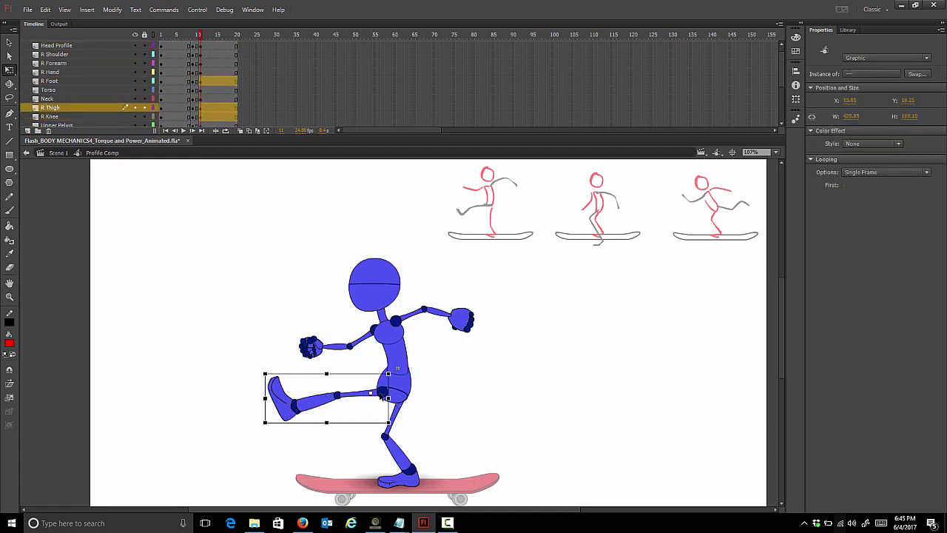
drag(327, 398, 382, 392)
drag(264, 426, 389, 516)
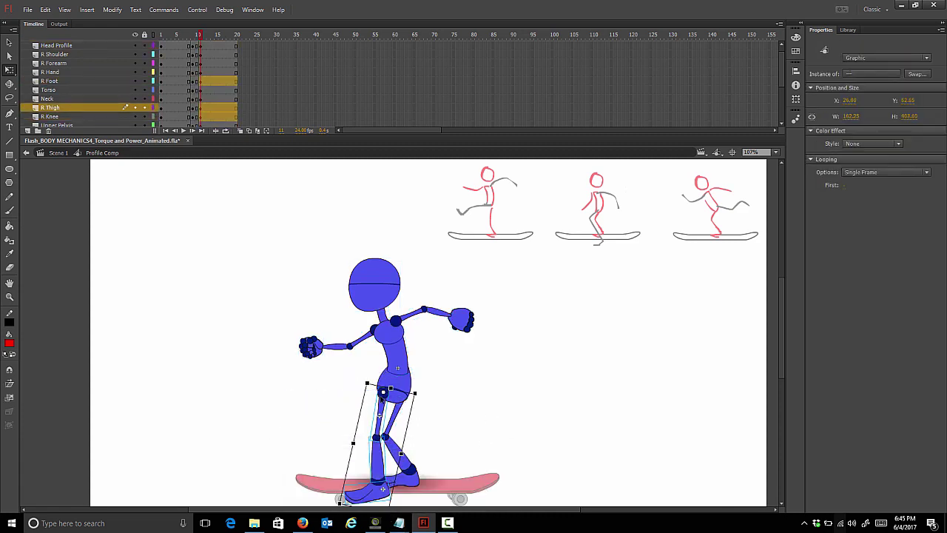
drag(380, 419, 388, 423)
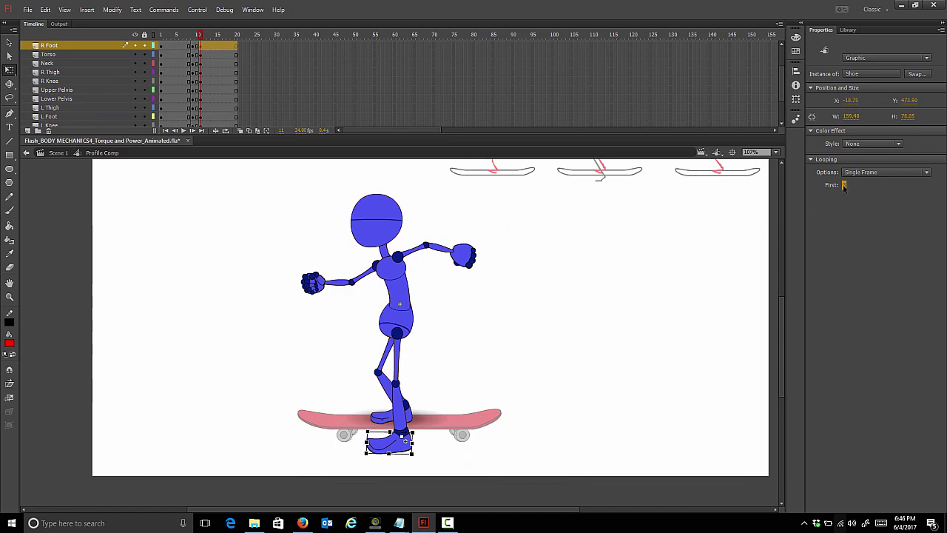
Step: Switch the R Foot graphic's displayed frame to the shoe bent at the toes with its heel lifted
click(844, 187)
key(Up)
key(Up)
key(Up)
key(Up)
key(Up)
key(Up)
key(Up)
key(Up)
key(Up)
key(Up)
key(Up)
key(Up)
key(Up)
key(Up)
key(Up)
key(Up)
key(Up)
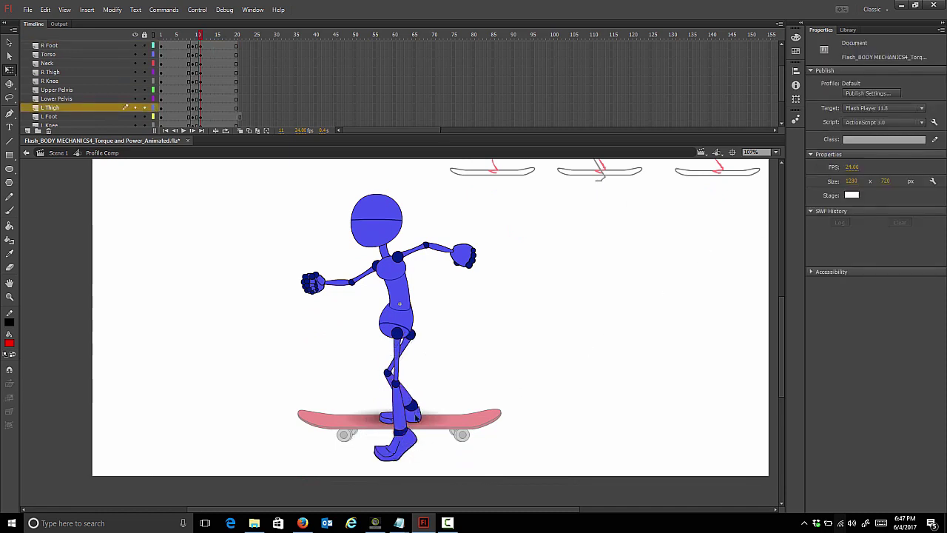
Step: Nudge the upper body and R leg back toward the board's tail, leaving the standing leg in place
click(416, 418)
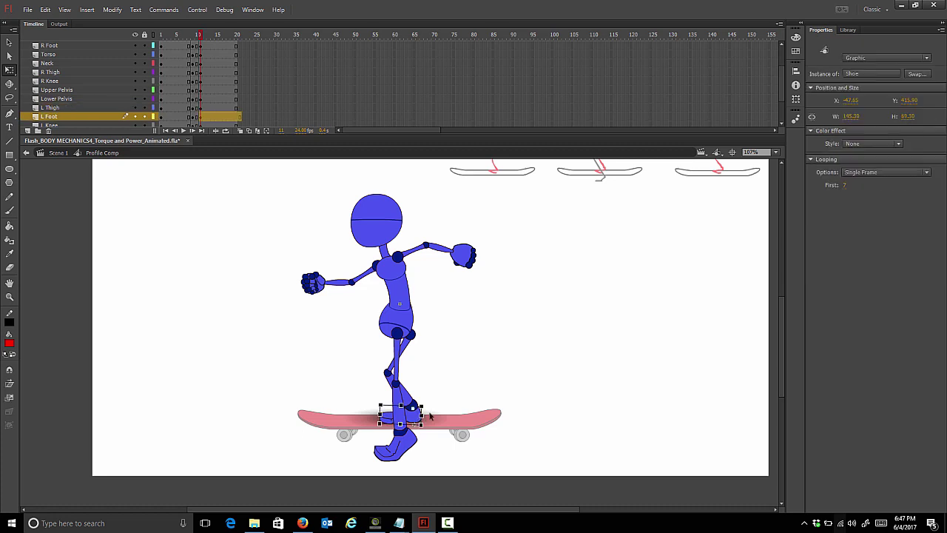
click(434, 393)
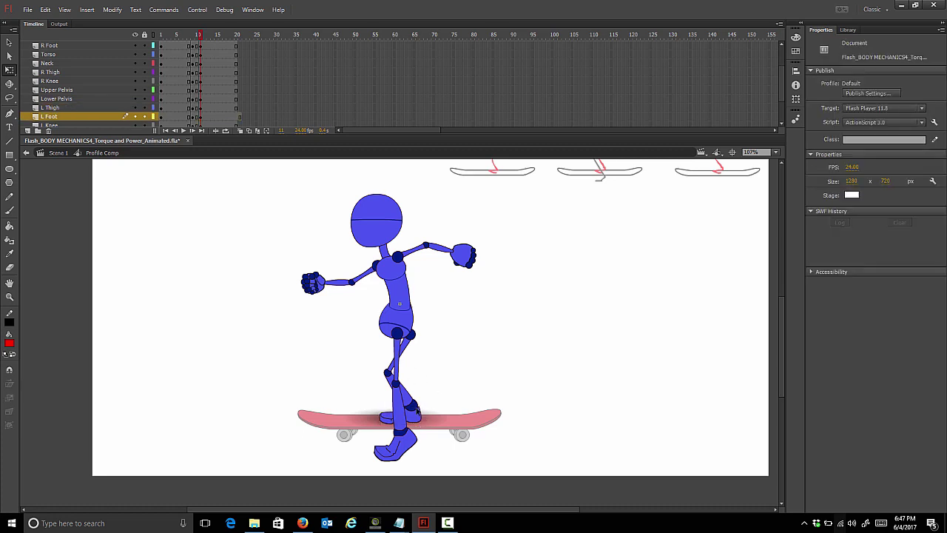
click(417, 416)
click(414, 354)
drag(283, 196, 474, 299)
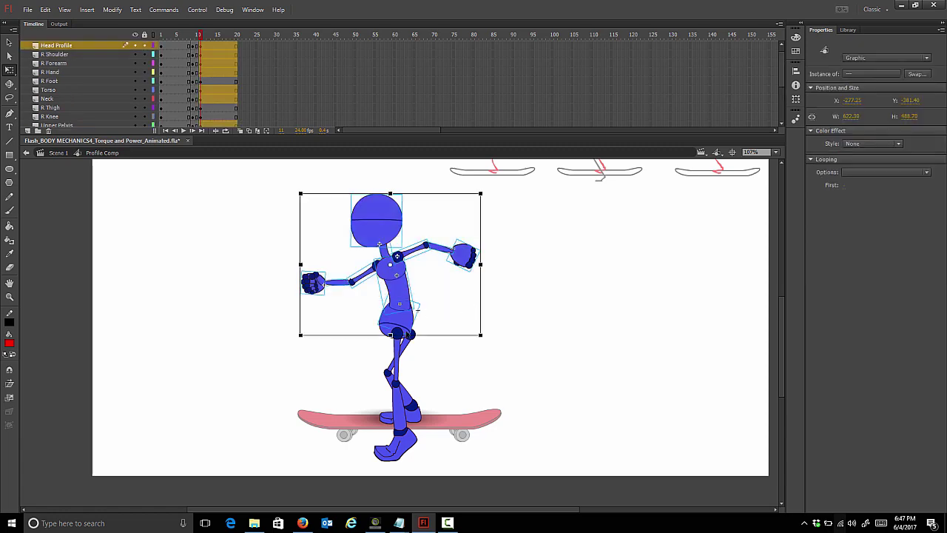
shift+click(395, 338)
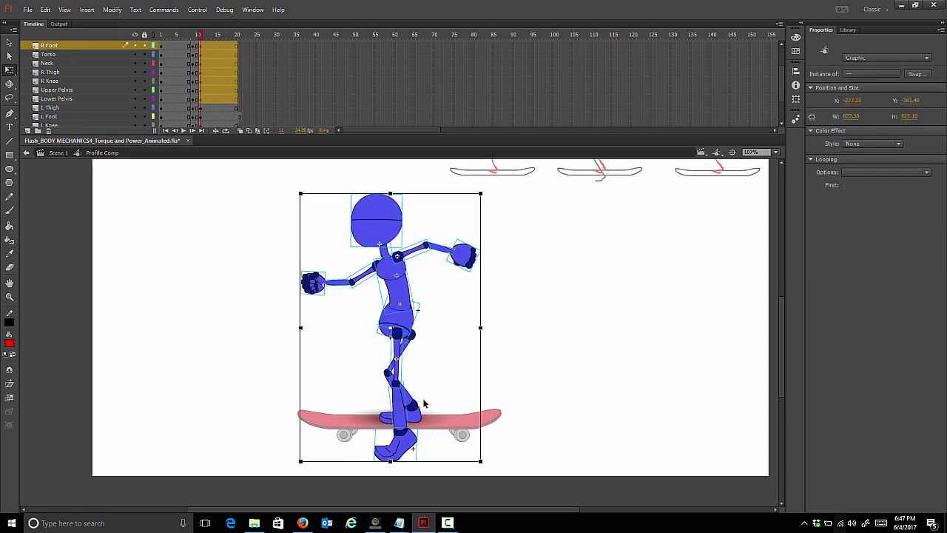
key(shift+Right)
key(shift+Right)
key(shift+Right)
click(523, 360)
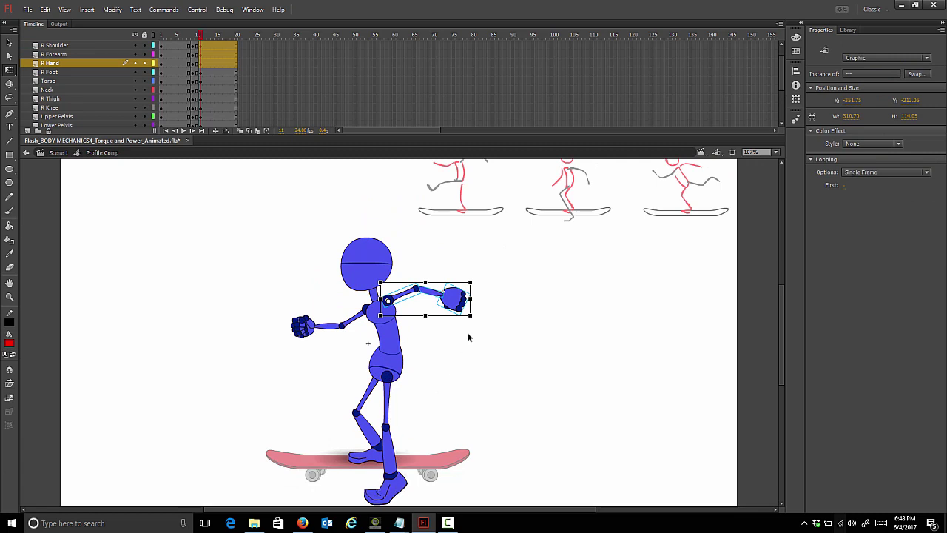
Step: Rotate the R arm downward from the shoulder and lower it slightly on the torso
drag(477, 318, 467, 366)
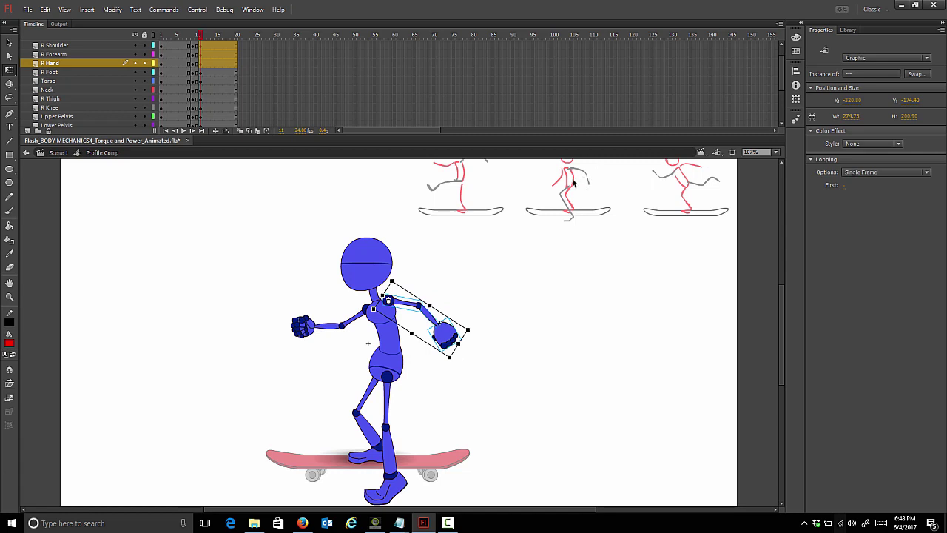
key(Down)
key(Down)
key(Down)
key(Down)
key(Down)
key(Down)
key(Down)
key(Down)
key(Down)
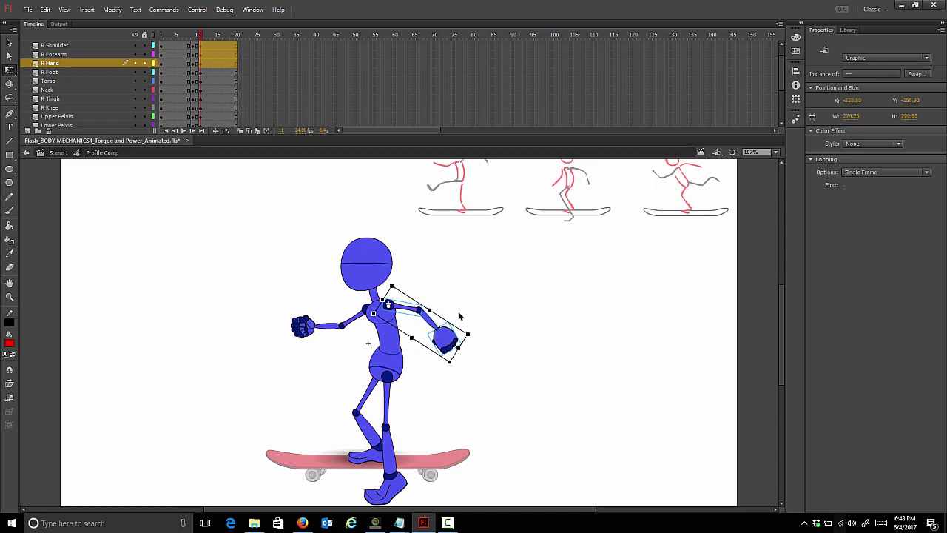
Step: Rotate the L arm downward from the shoulder, and turn its forearm and hand back up to bend the elbow
click(302, 325)
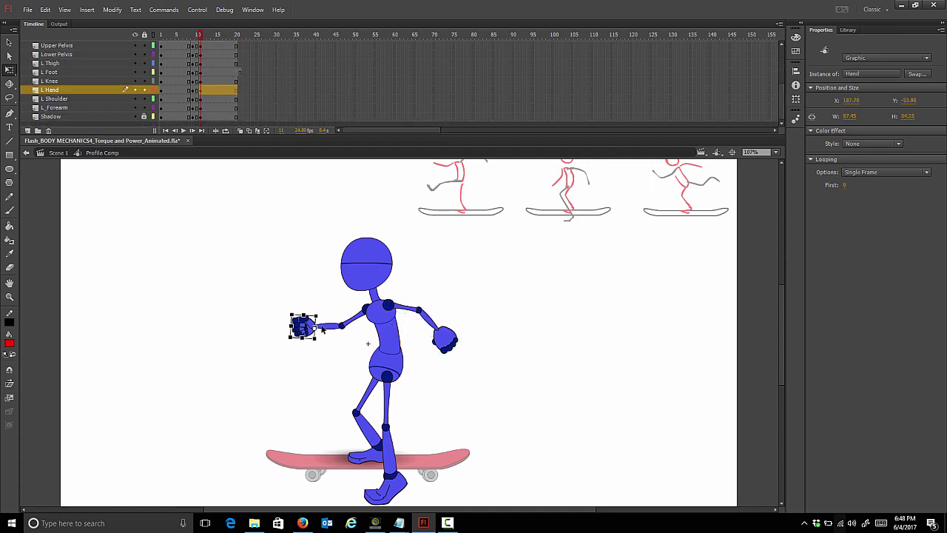
click(326, 328)
click(346, 326)
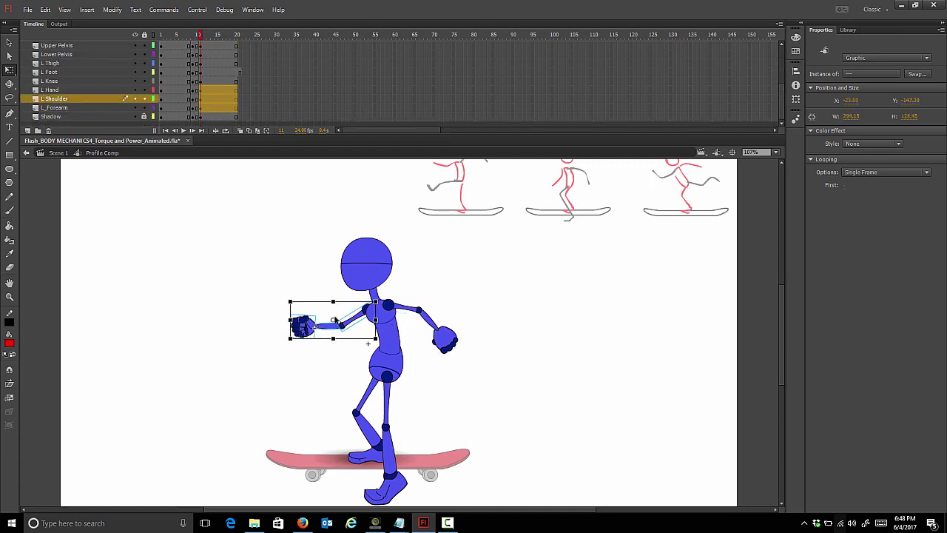
drag(333, 322, 366, 309)
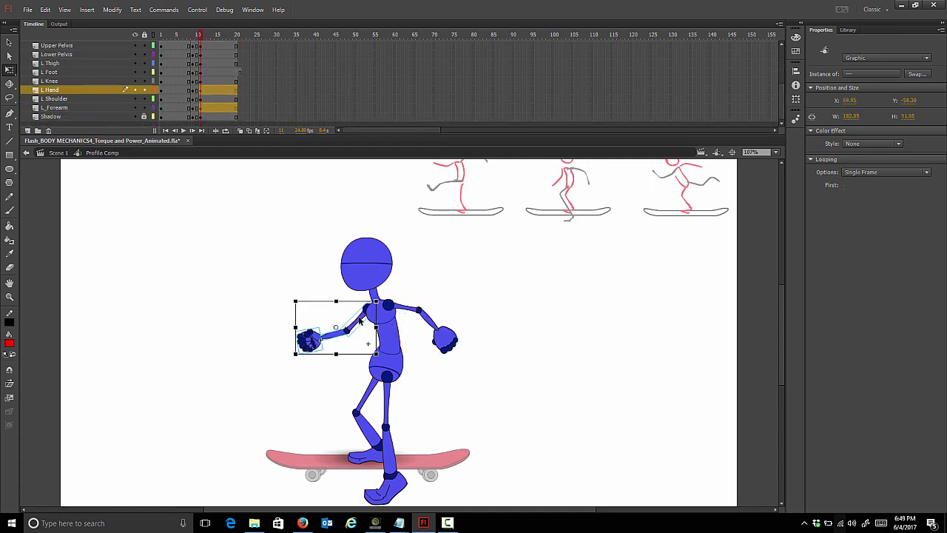
shift+click(351, 325)
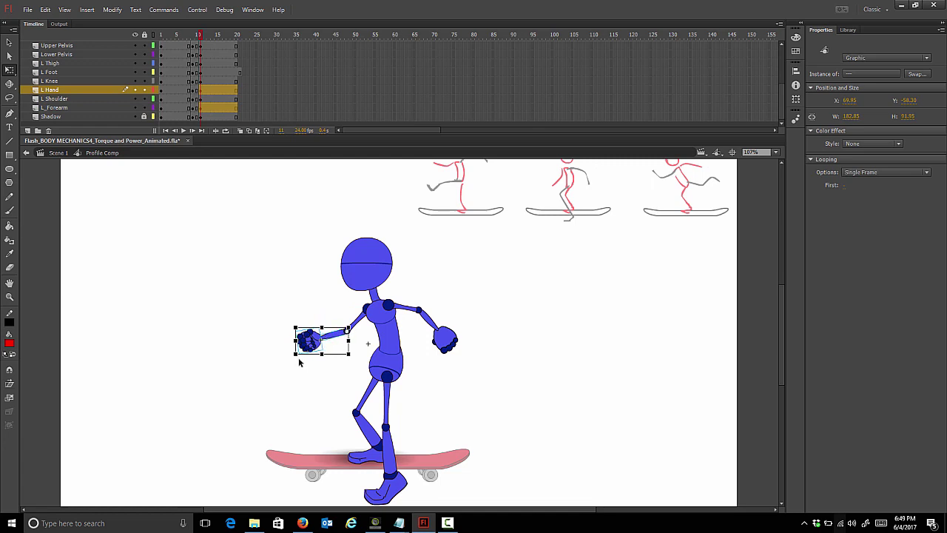
drag(300, 360, 292, 339)
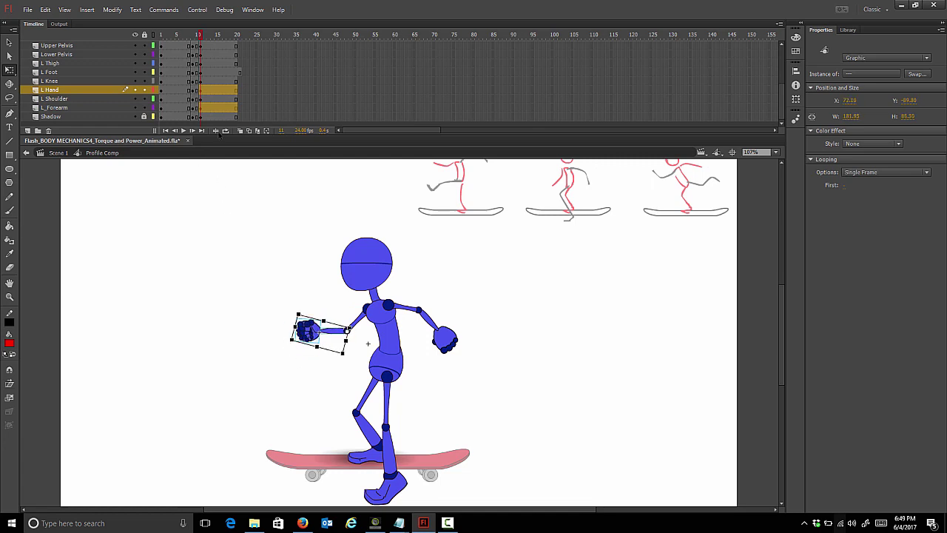
Step: Turn on onion skinning and rotate the L hand upward at the wrist
click(240, 131)
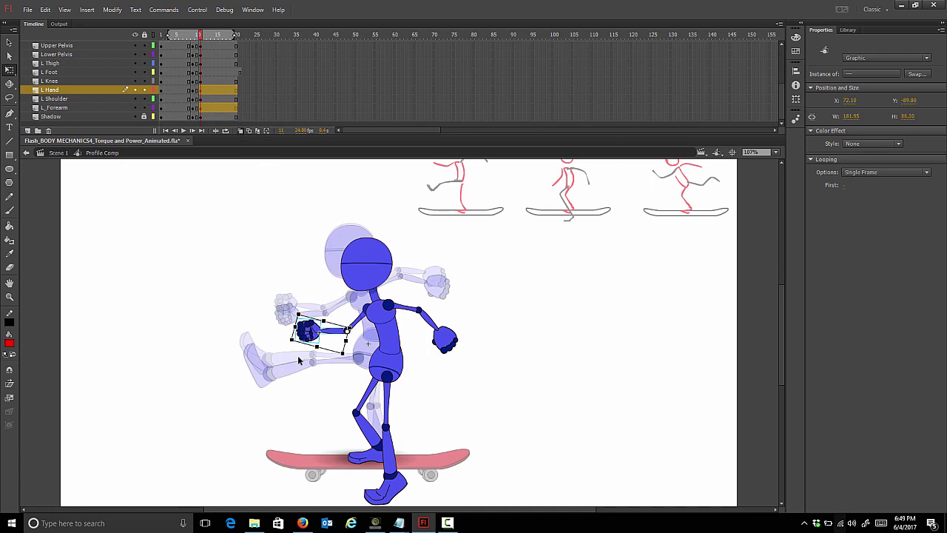
drag(299, 360, 254, 314)
click(310, 330)
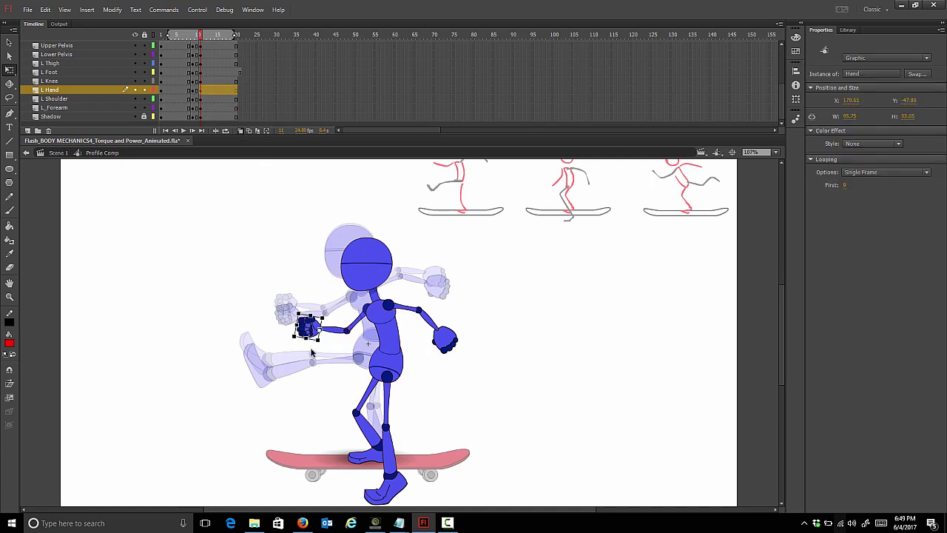
drag(296, 340, 289, 333)
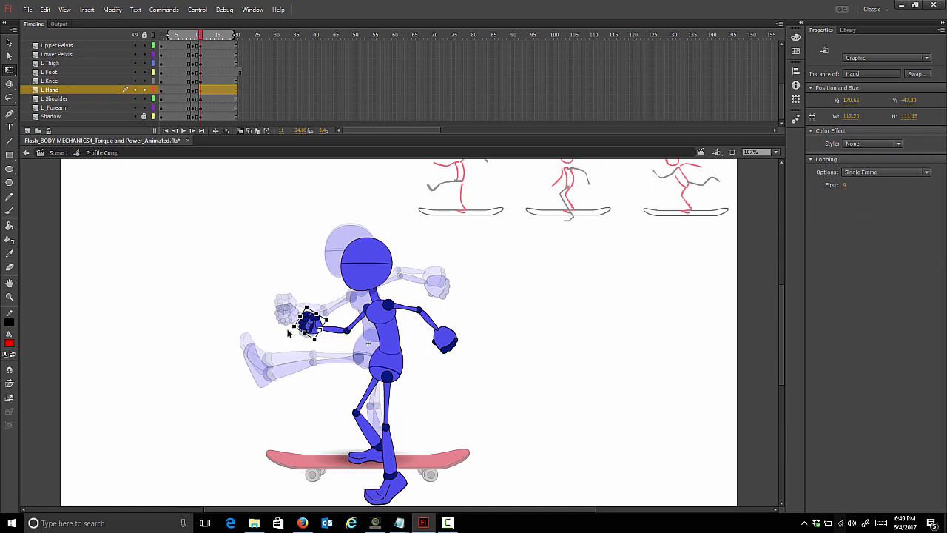
Step: Raise the whole R arm a little by rotating it from the shoulder
click(407, 307)
shift+click(430, 321)
shift+click(453, 340)
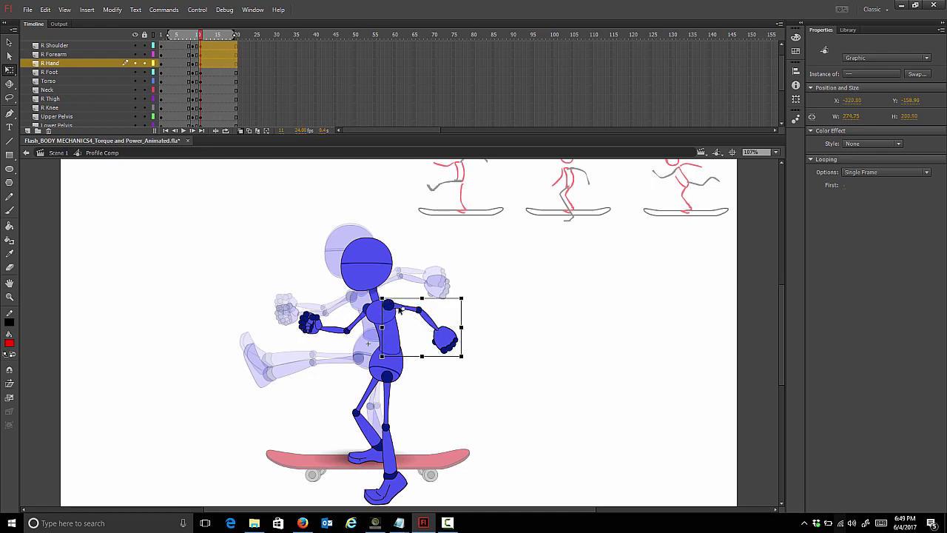
drag(388, 304, 388, 304)
drag(466, 358, 467, 356)
click(489, 323)
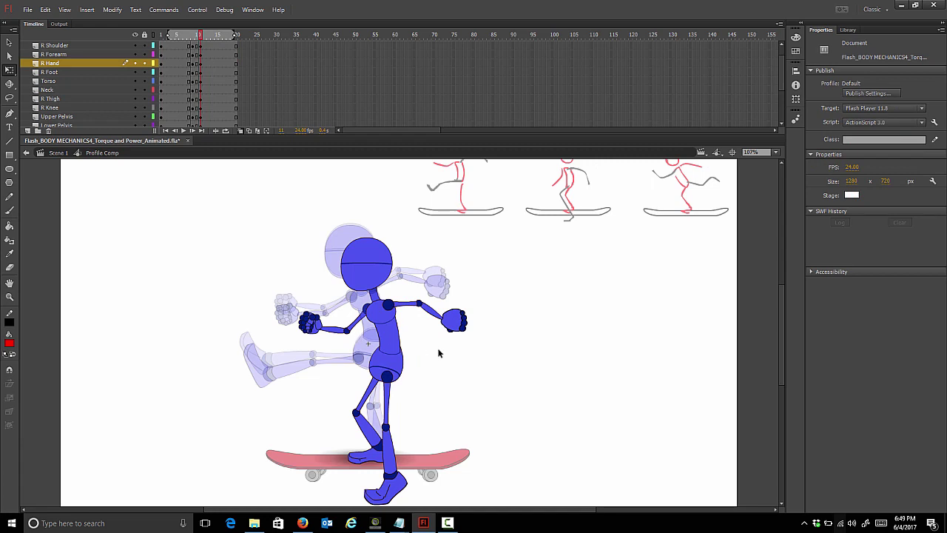
Step: Preview the motion and insert a keyframe on all body layers, from the head to the L forearm, at frame 19
drag(201, 35, 219, 38)
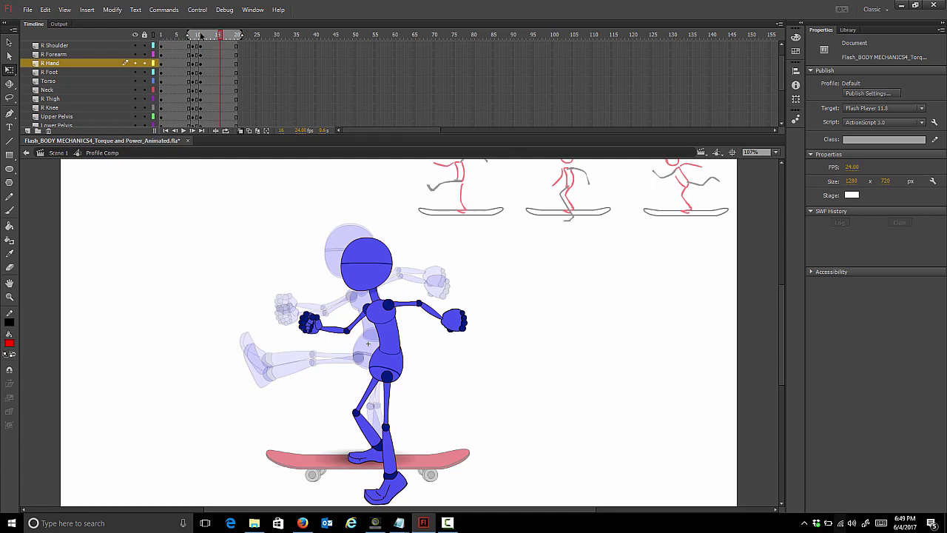
click(201, 35)
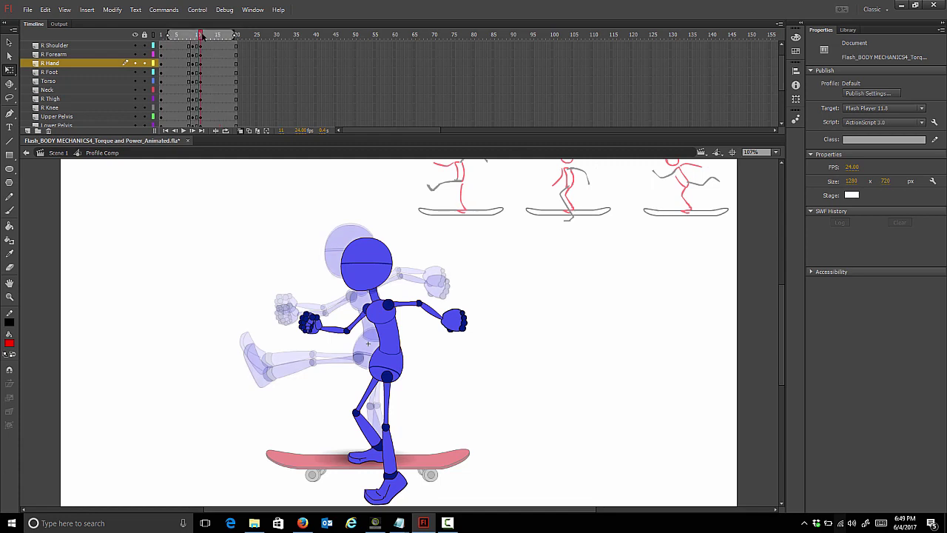
key(Return)
click(234, 46)
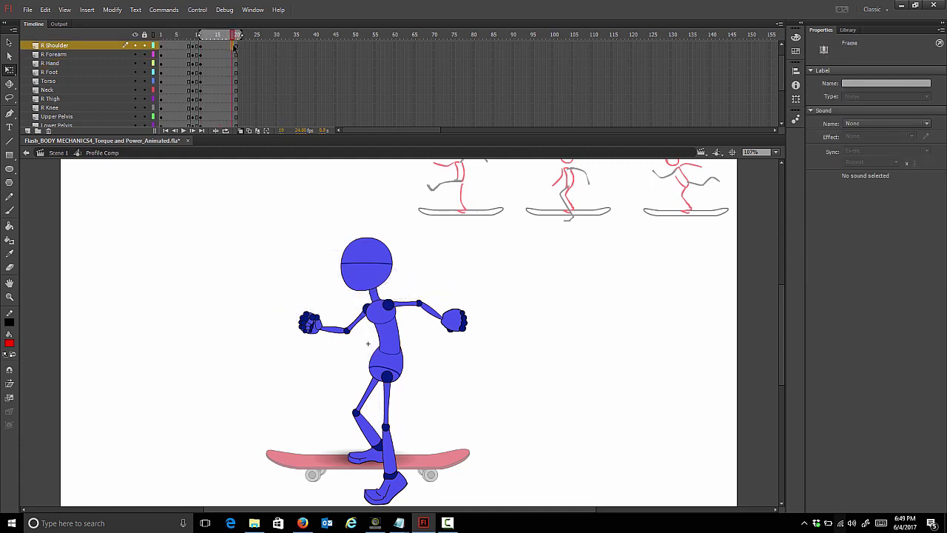
scroll(233, 55, up, 1)
click(234, 54)
scroll(233, 56, down, 3)
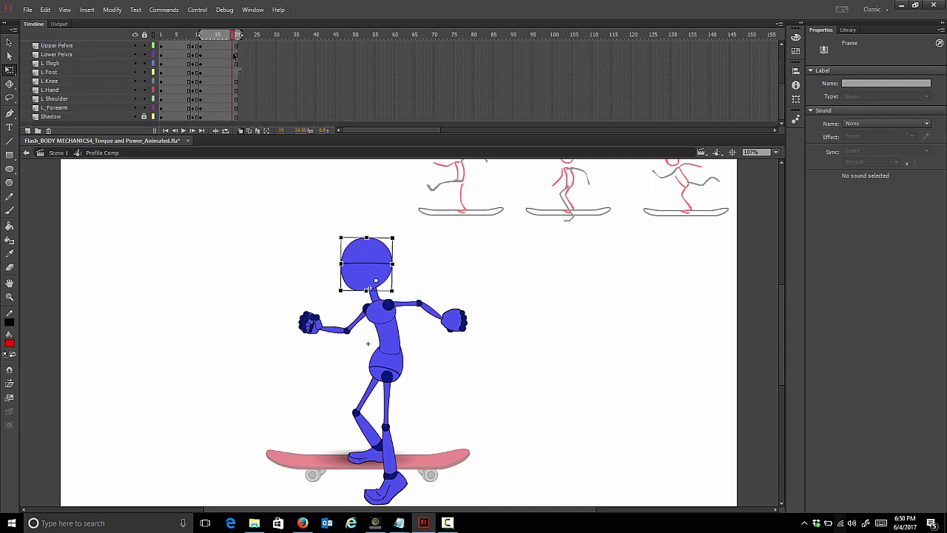
shift+click(233, 113)
right_click(233, 117)
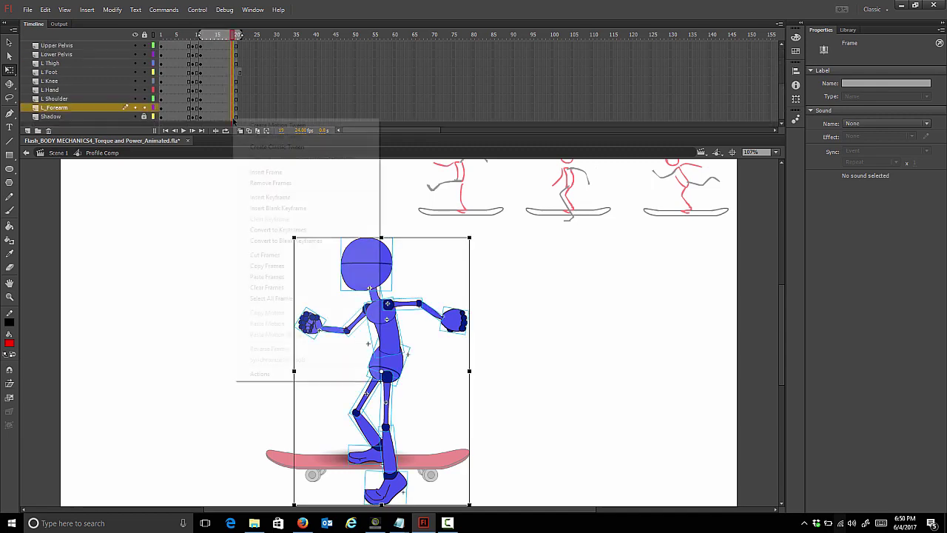
click(265, 198)
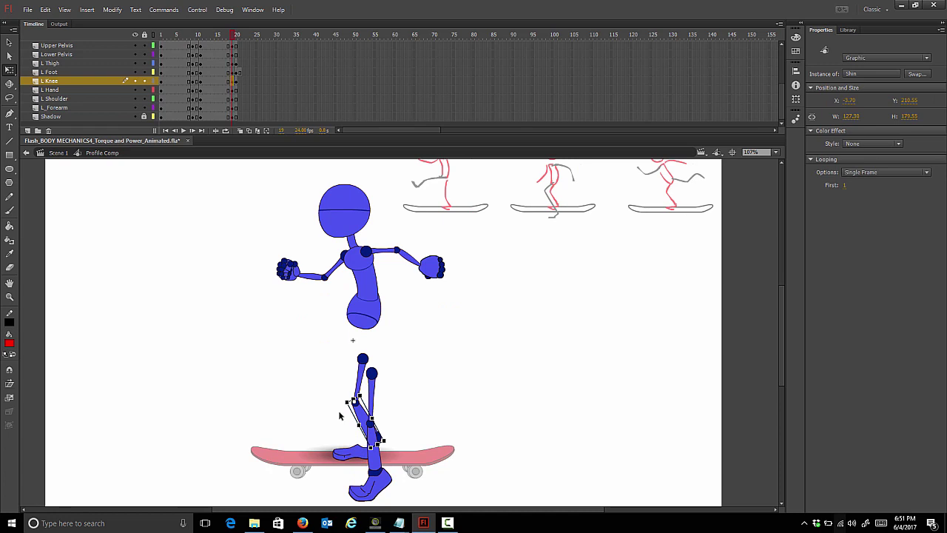
Step: Rotate and reposition the standing leg's shin and thigh on frame 19 for a deeper knee bend
mouse_move(358, 416)
mouse_down()
mouse_move(349, 416)
mouse_move(345, 397)
mouse_move(356, 398)
mouse_up()
click(358, 384)
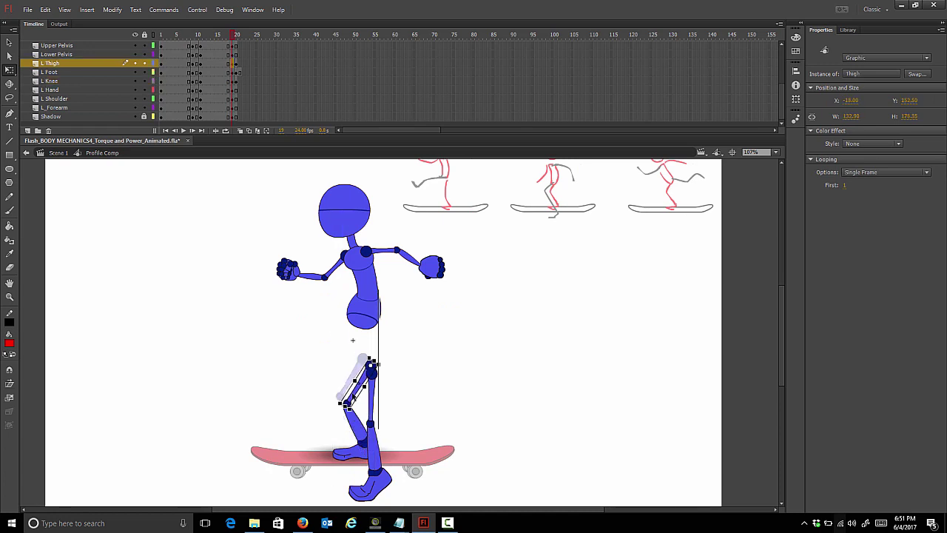
drag(352, 397, 352, 398)
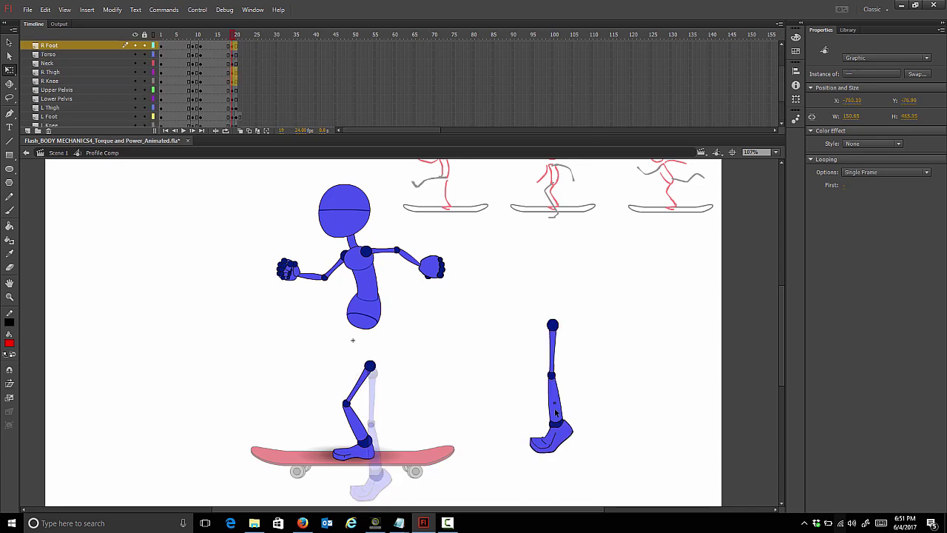
Step: Set the R leg aside from the figure, lower the upper body and lean it forward
drag(554, 410, 554, 411)
drag(227, 209, 478, 290)
drag(373, 274, 376, 304)
click(370, 310)
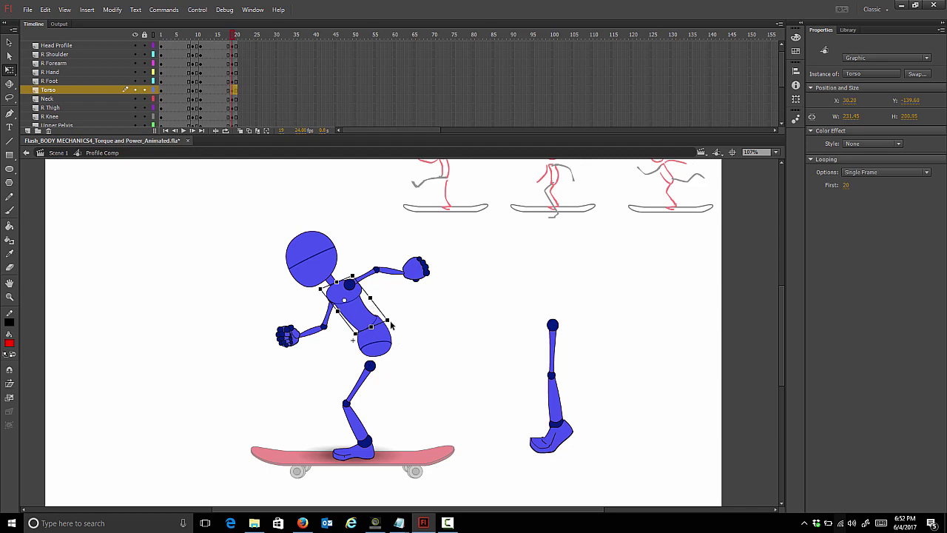
Step: Rotate the pelvis to follow the leaning torso and lower the upper body onto the standing thigh
click(374, 336)
drag(381, 330, 386, 327)
drag(259, 210, 418, 376)
mouse_move(375, 334)
mouse_down()
mouse_move(366, 343)
mouse_move(374, 346)
mouse_up()
Step: Rotate the R leg into a backward kick with a bent knee and attach it at the hip
drag(510, 307, 552, 446)
shift+click(553, 339)
drag(551, 407, 552, 373)
drag(580, 449, 620, 437)
shift+click(553, 348)
drag(607, 314, 385, 282)
Step: Level the head, and swing the L arm backward from its shoulder, placing it clear of the body
click(336, 270)
click(361, 290)
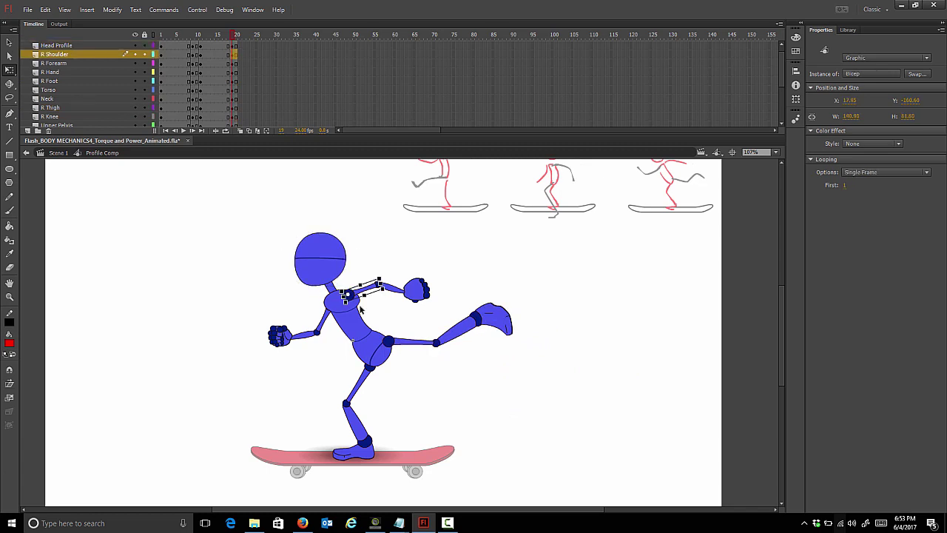
drag(266, 317, 318, 355)
drag(302, 324, 333, 299)
drag(274, 357, 411, 323)
drag(384, 328, 498, 279)
Step: Select the whole R arm and swing it forward in front of the torso from its shoulder
click(353, 293)
shift+click(392, 288)
shift+click(416, 289)
drag(386, 290, 349, 295)
drag(430, 318, 323, 368)
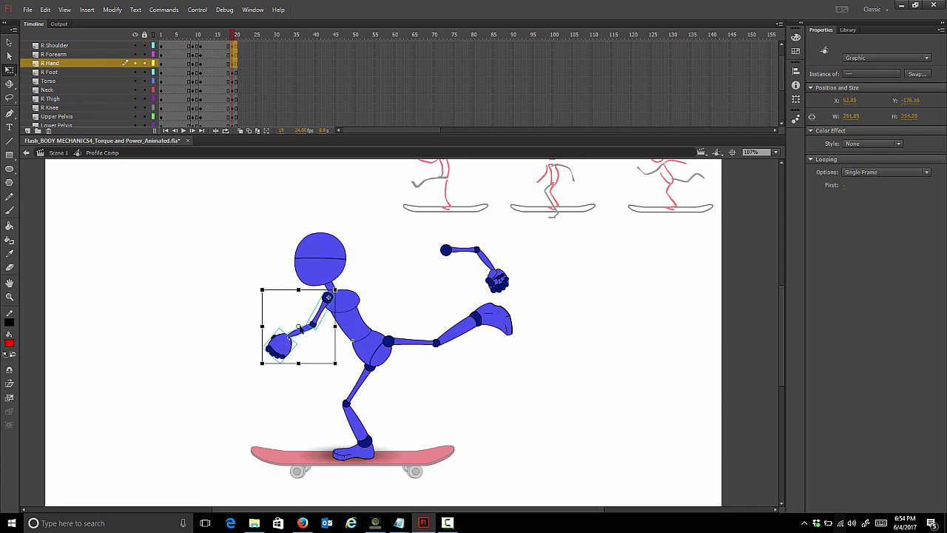
Step: Swing the R arm further forward from its shoulder, attach the L arm behind the torso, and angle its hand
drag(299, 327, 329, 297)
drag(339, 366, 303, 360)
drag(431, 236, 516, 299)
drag(447, 255, 374, 280)
drag(437, 323, 411, 298)
click(406, 313)
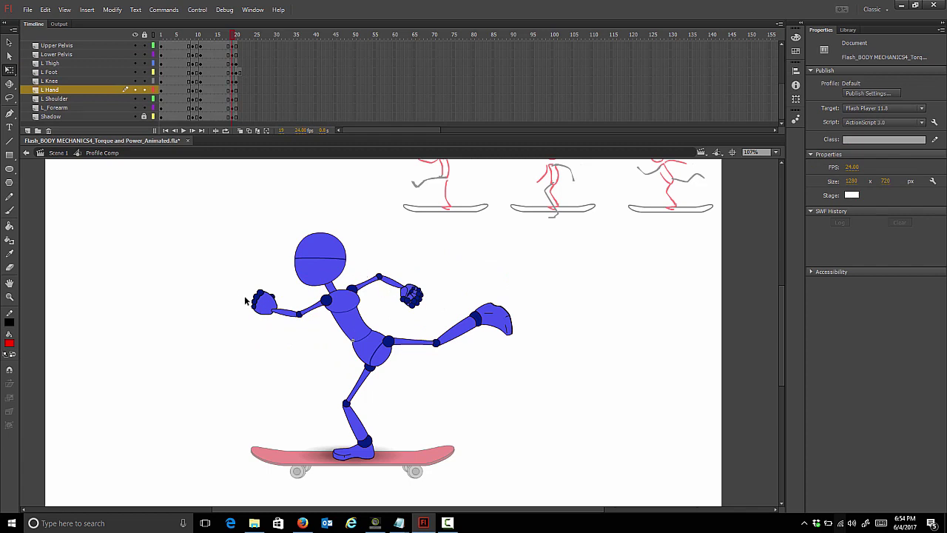
click(404, 291)
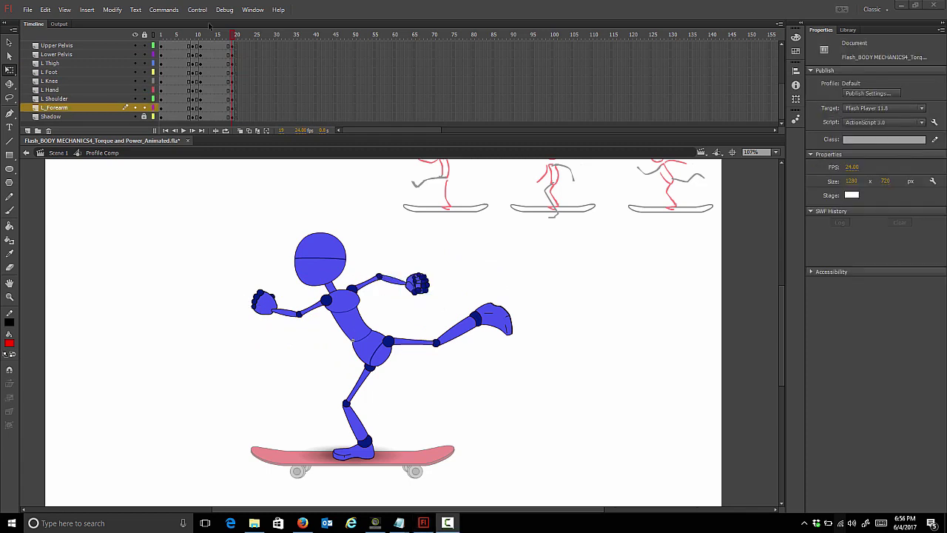
Step: Extend the timeline frames of all layers to frame 39
key(Return)
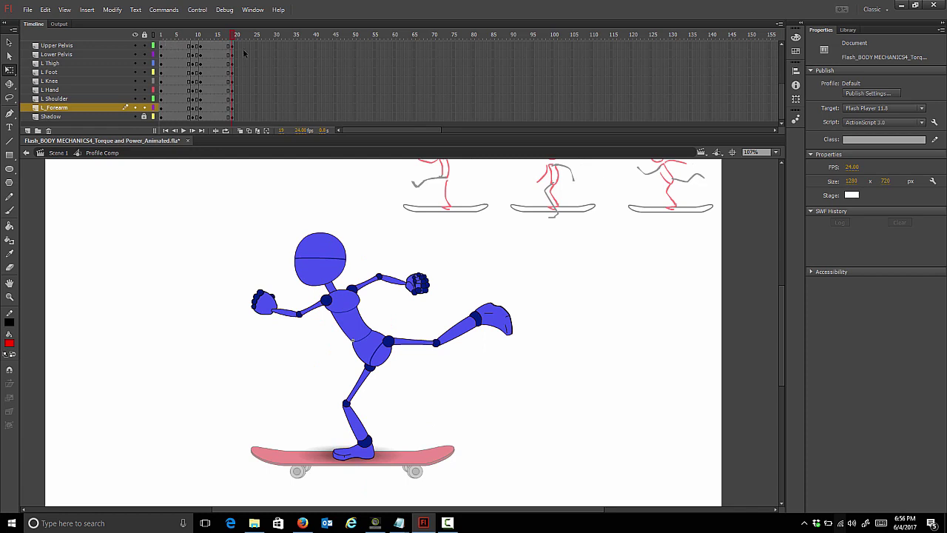
scroll(232, 47, up, 5)
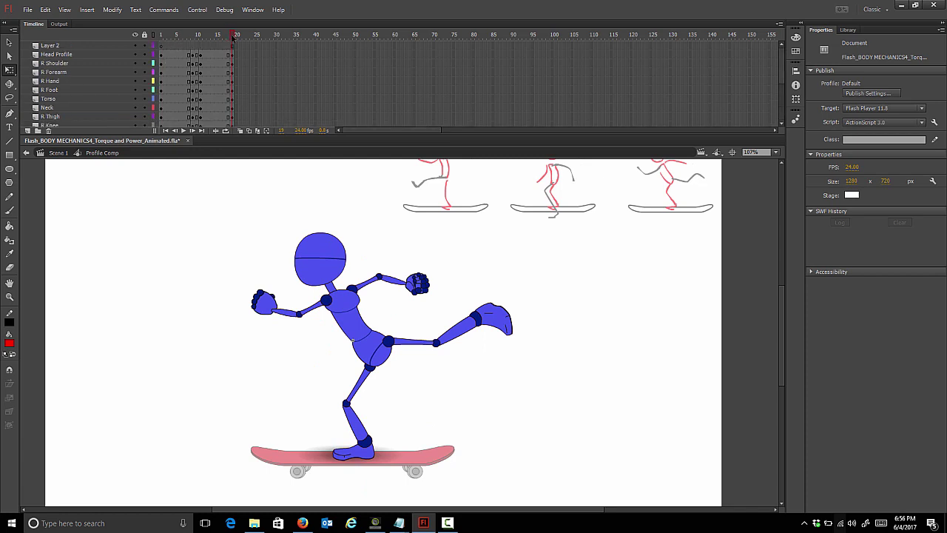
drag(233, 46, 312, 47)
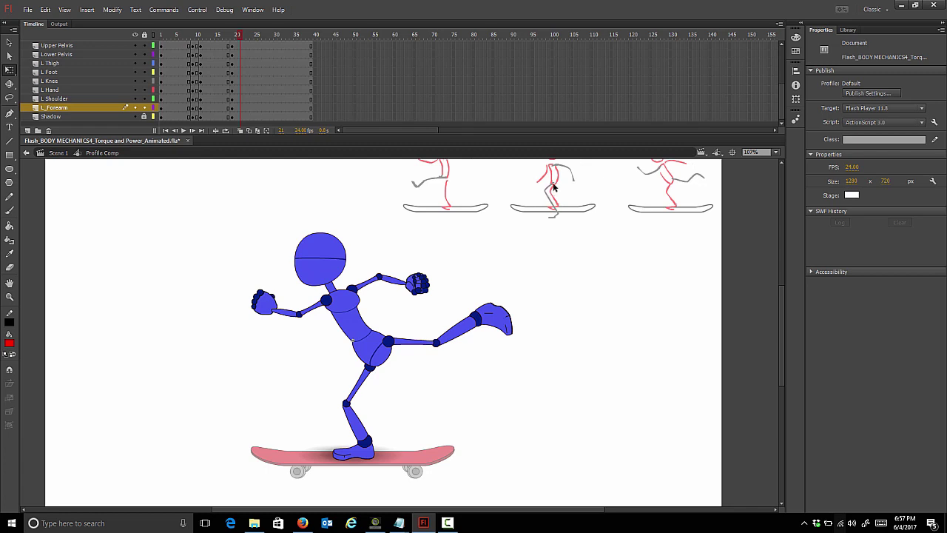
Step: Add keyframes at frame 21 on all body layers from Head Profile to L_Forearm
click(235, 34)
drag(235, 34, 241, 36)
scroll(241, 51, up, 5)
click(240, 57)
scroll(241, 105, down, 5)
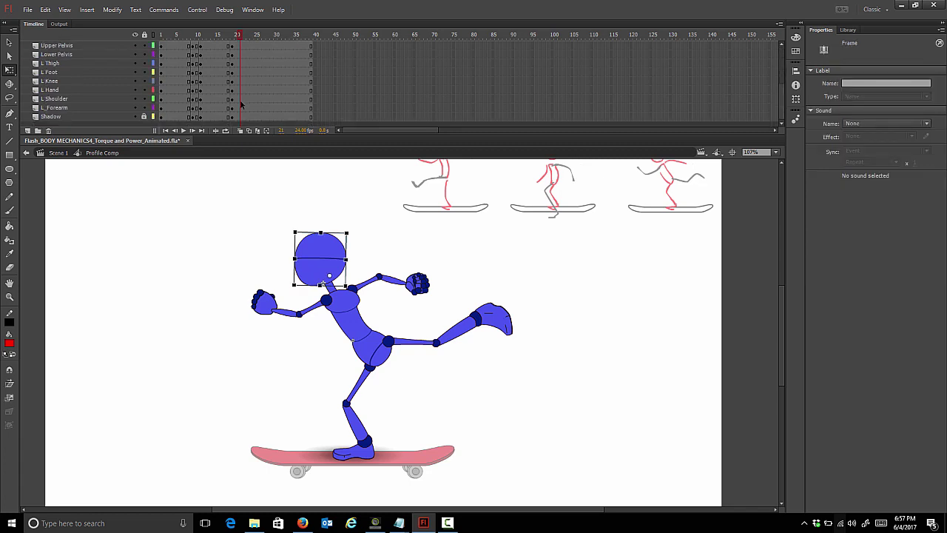
key(ctrl+a)
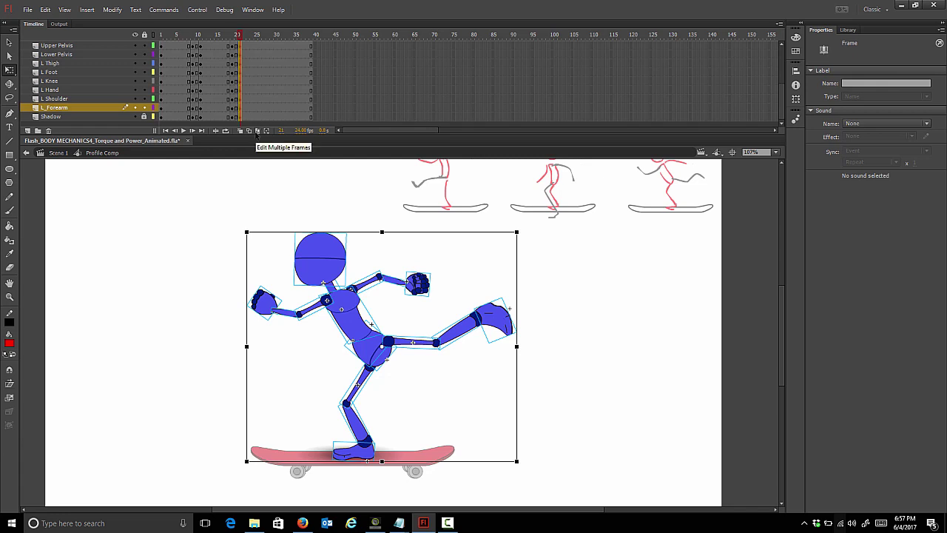
Step: Copy the frame 11 pose of all body layers and paste it over the keyframes at frame 21
click(199, 36)
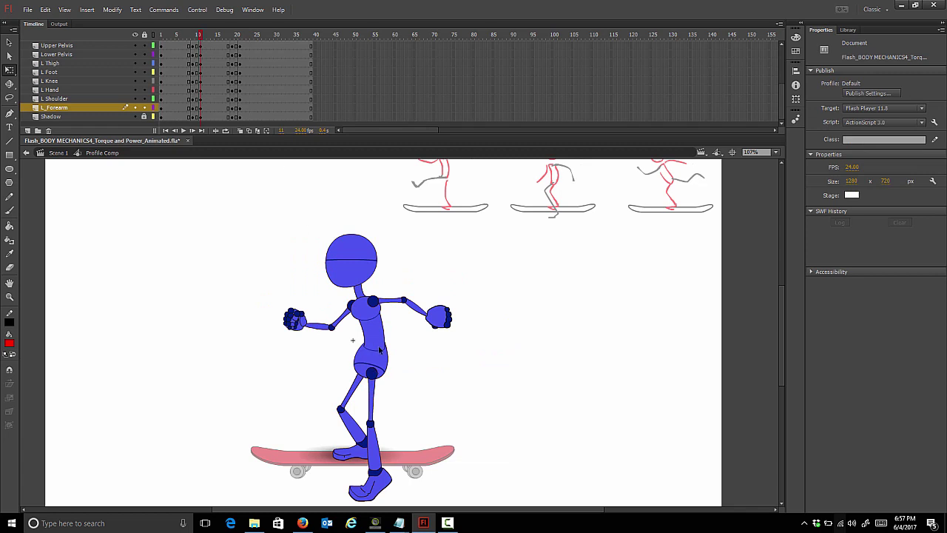
click(201, 117)
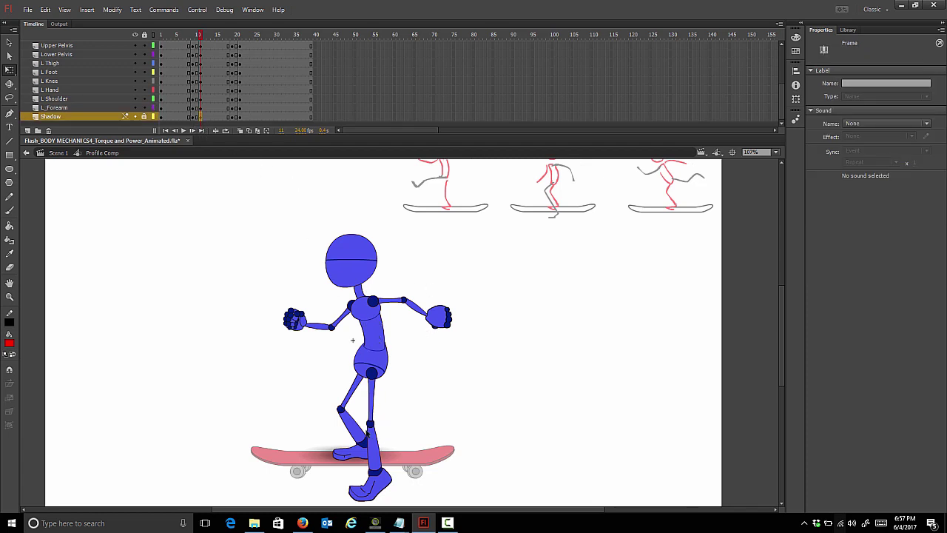
scroll(210, 96, up, 5)
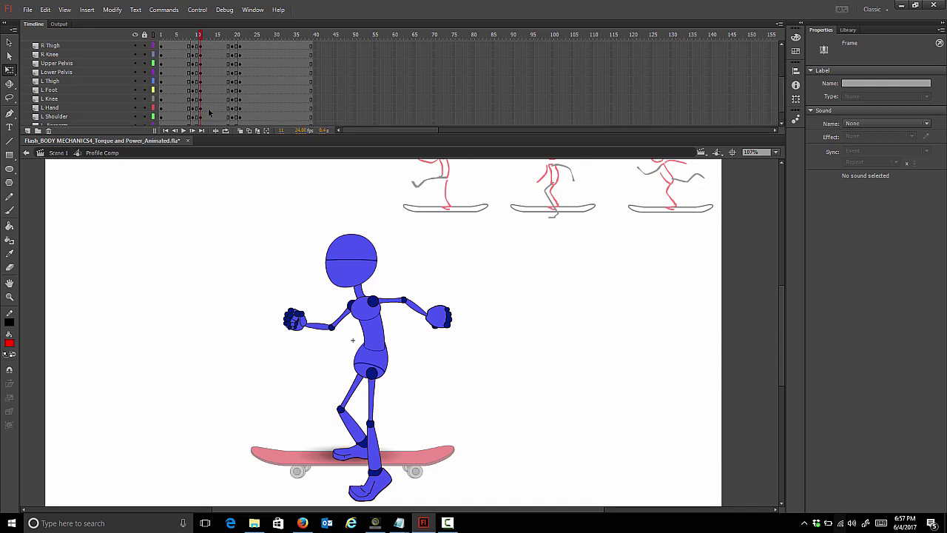
key(ctrl+a)
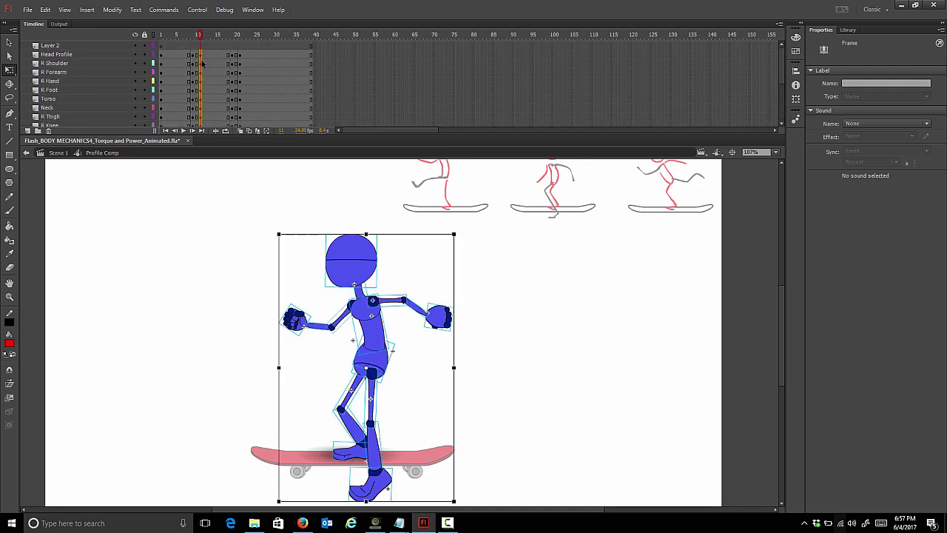
click(238, 55)
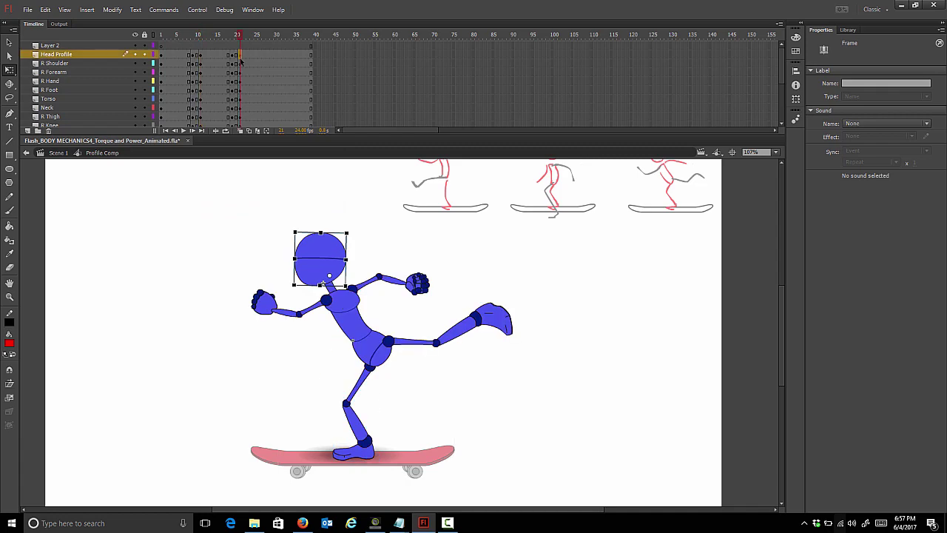
scroll(241, 67, down, 5)
key(ctrl+a)
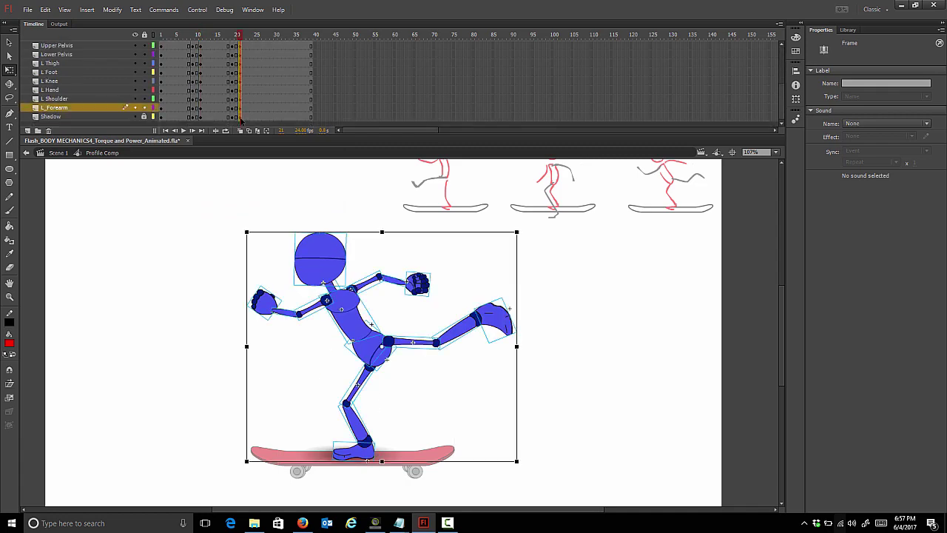
right_click(241, 117)
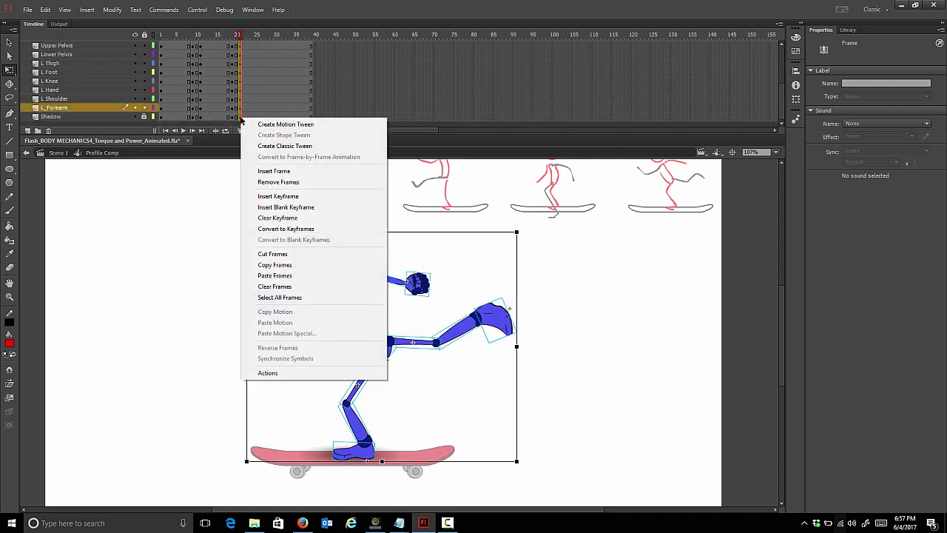
click(296, 276)
Step: Rotate the R lower leg and foot backward from the knee so the foot lifts behind the body
scroll(256, 119, up, 2)
click(305, 202)
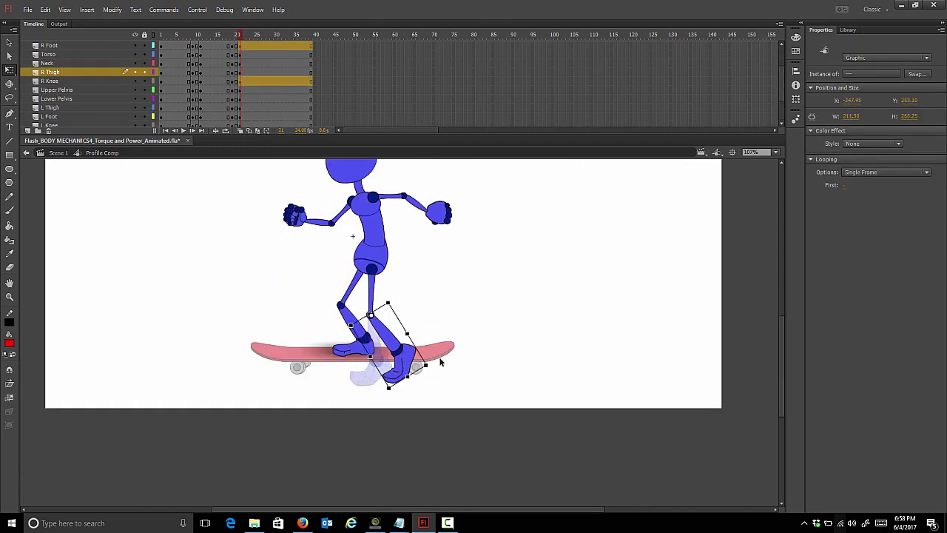
drag(439, 361, 448, 329)
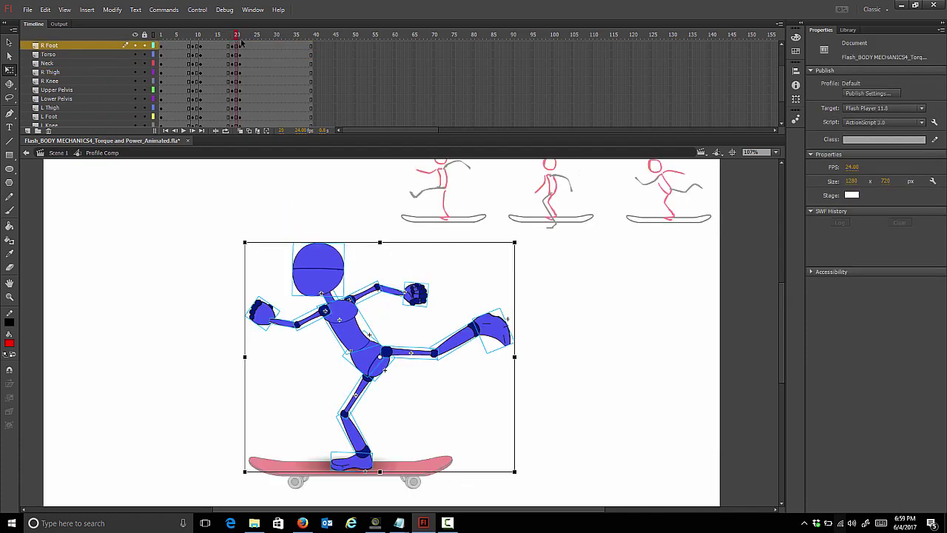
Step: Compare the poses at frames 19 and 21, checking the torso and the two pelvis parts at frame 19
drag(241, 43, 236, 46)
click(239, 45)
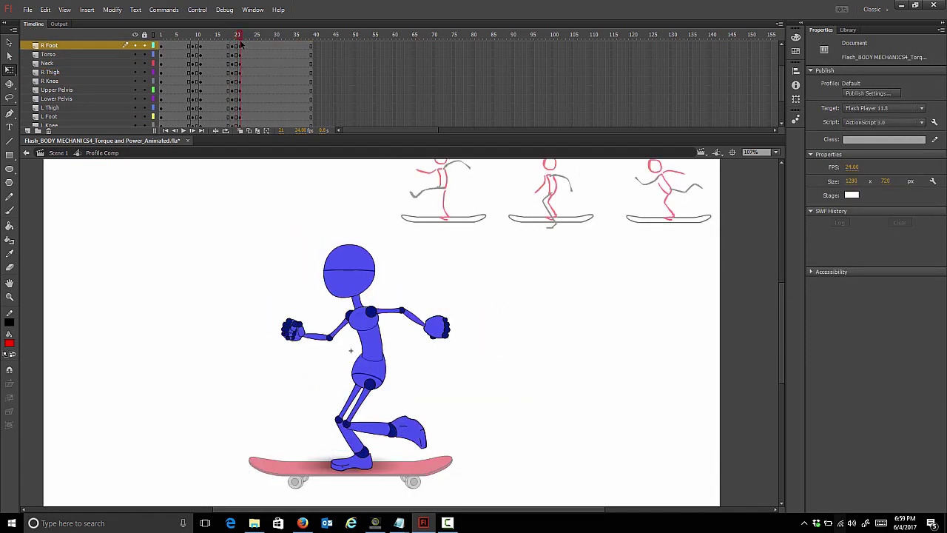
click(235, 46)
click(318, 222)
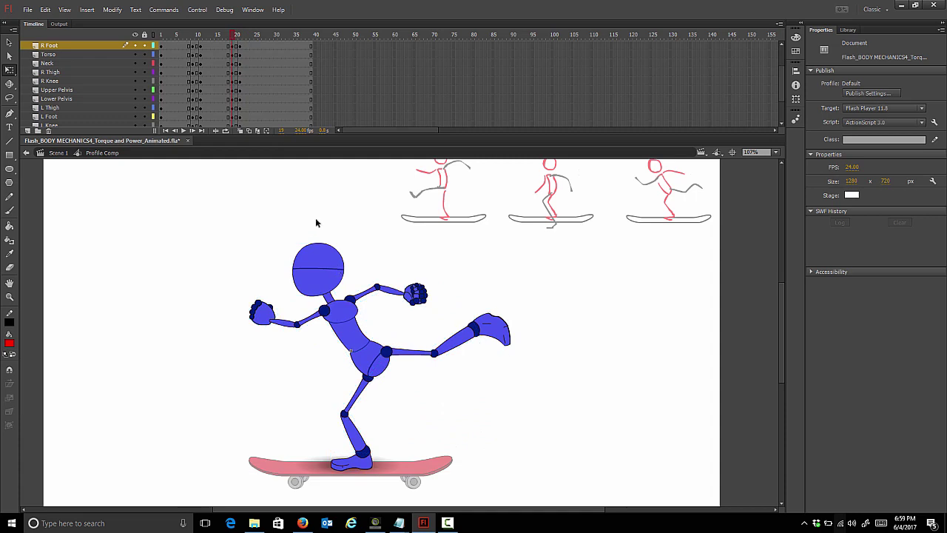
click(239, 37)
click(235, 37)
click(349, 317)
click(234, 90)
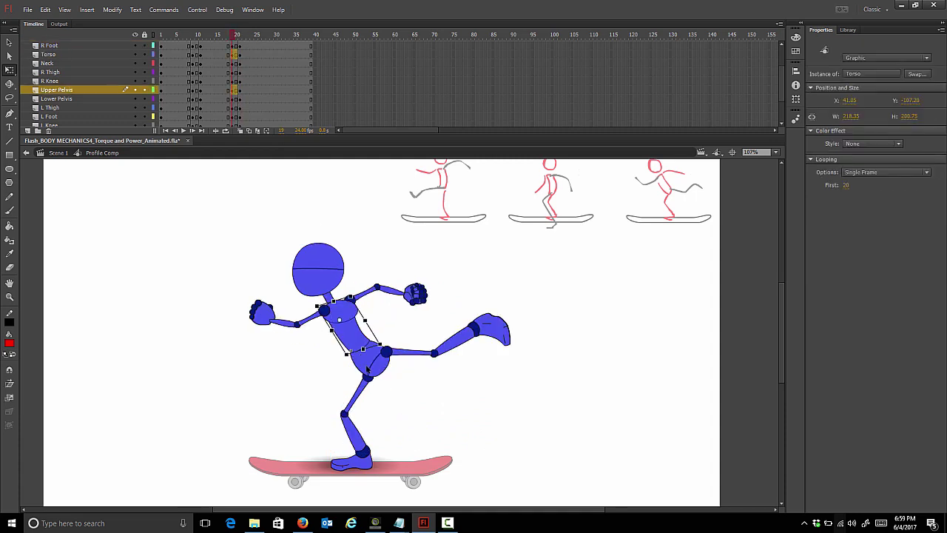
click(234, 98)
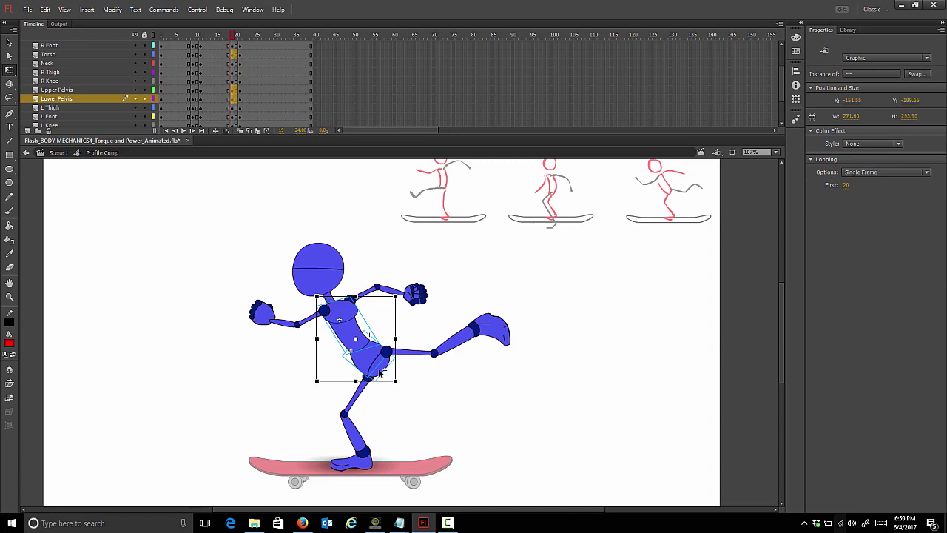
Step: Copy the Torso keyframe from frame 19 to frame 21 and place the torso over the pelvis
click(234, 55)
right_click(233, 55)
click(259, 202)
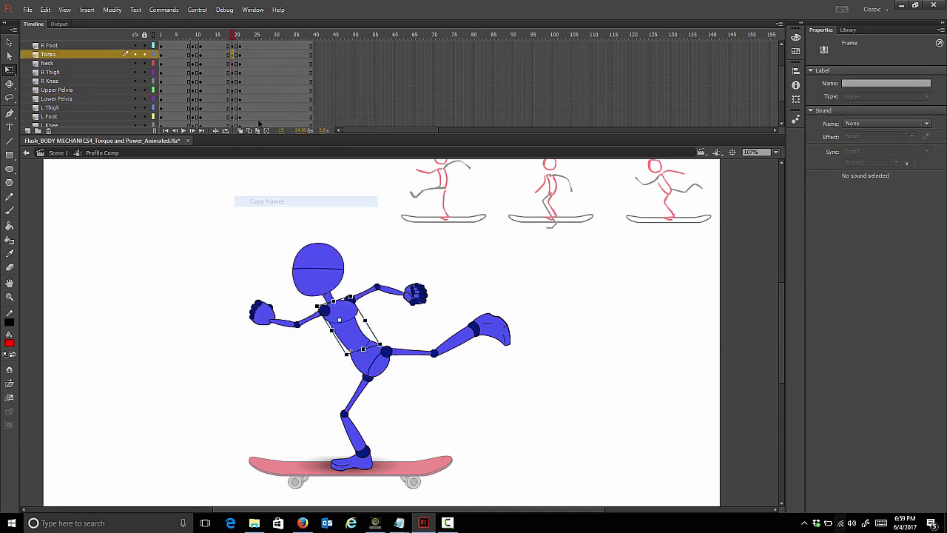
right_click(241, 55)
click(285, 213)
drag(349, 330, 363, 338)
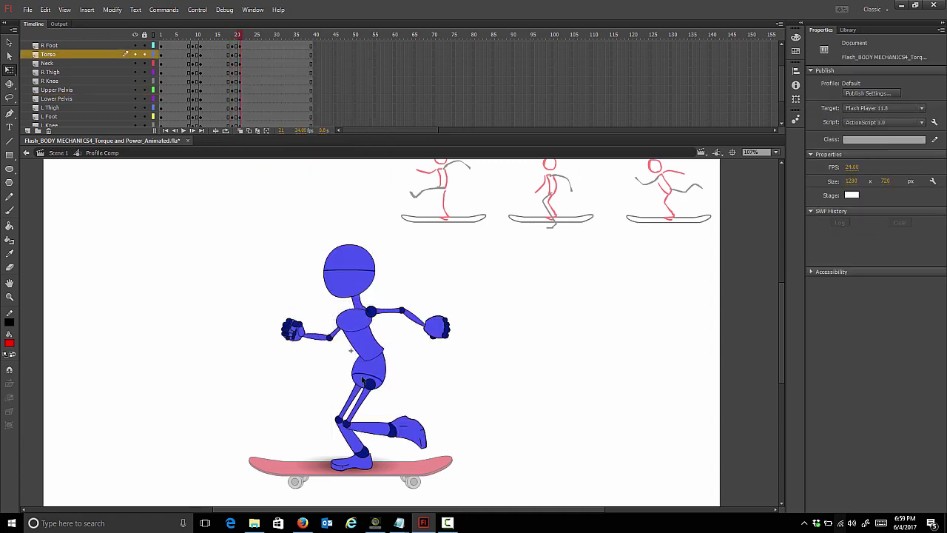
Step: Copy the Upper Pelvis and Lower Pelvis keyframes from frame 19 and paste them at frame 21
click(234, 99)
click(233, 89)
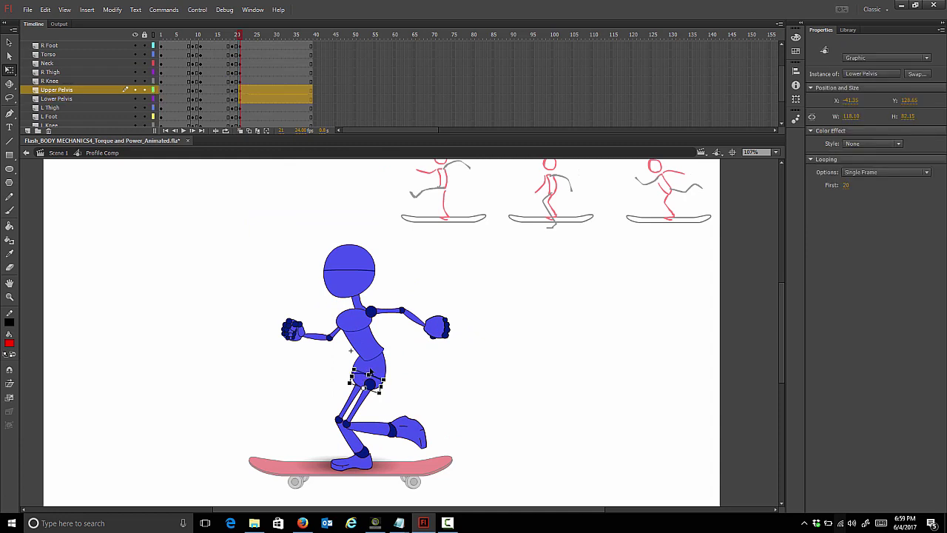
click(232, 90)
click(232, 99)
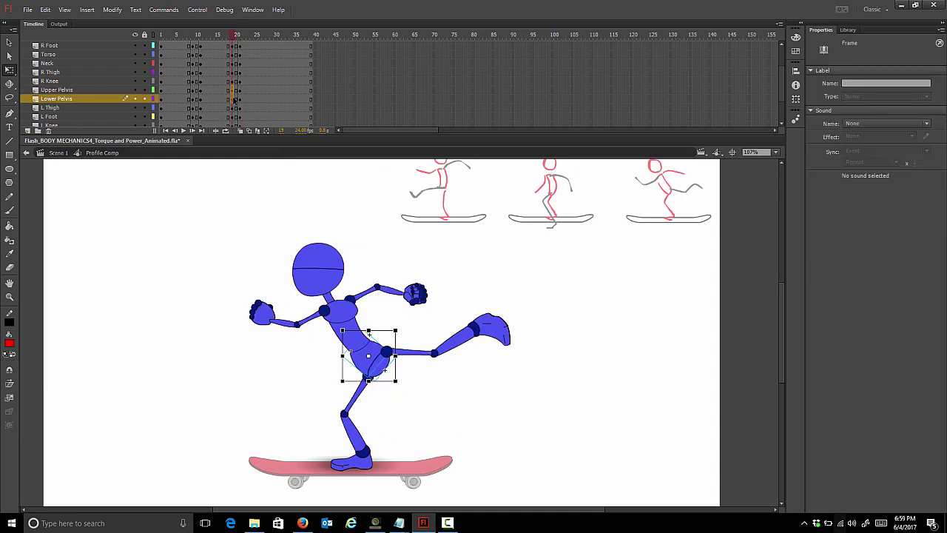
right_click(232, 98)
click(274, 248)
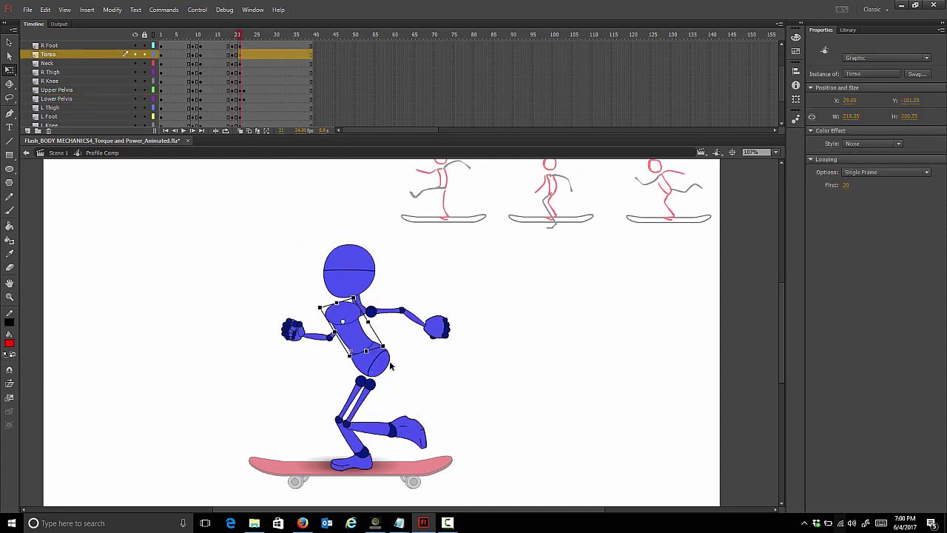
Step: Seat the torso and pelvis on the thighs at a more upright angle, and move the head and neck onto the torso
click(372, 354)
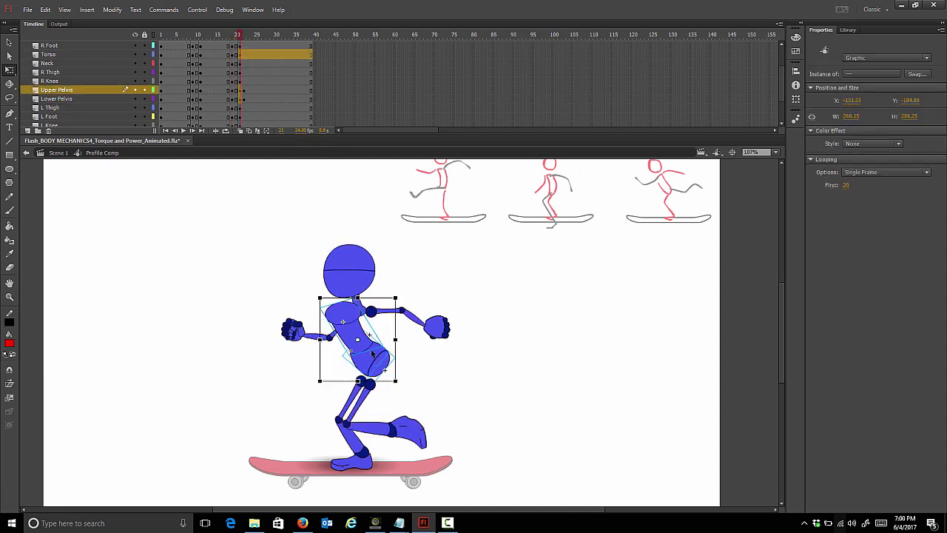
drag(354, 331, 347, 337)
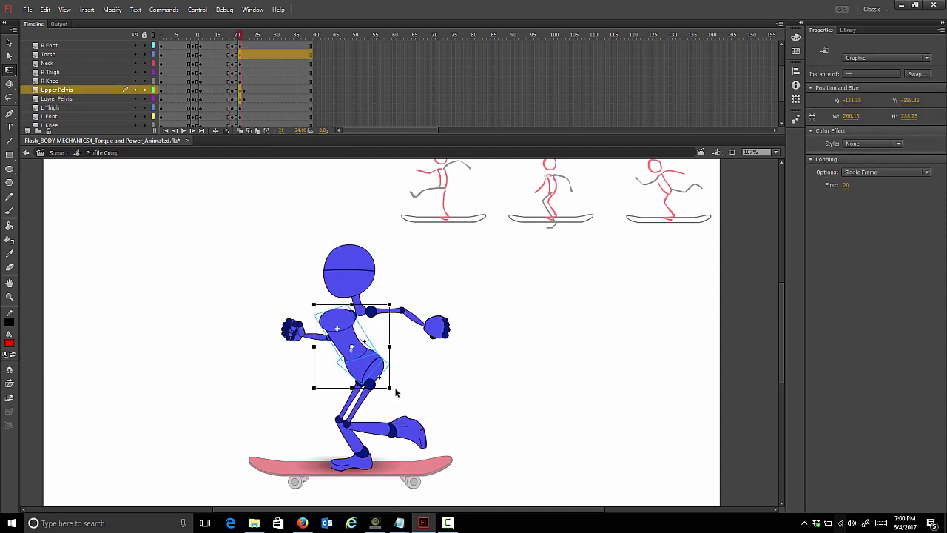
drag(394, 396, 380, 405)
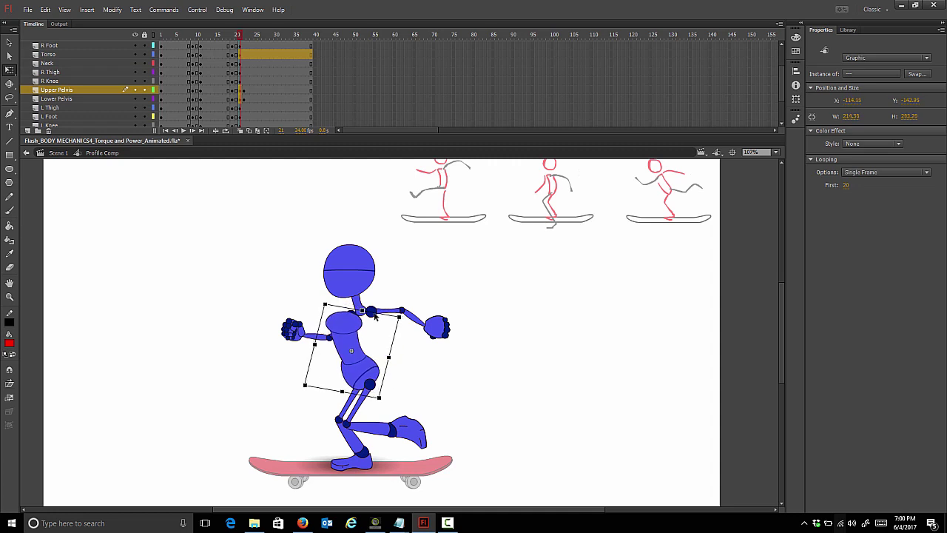
click(354, 289)
drag(358, 282, 339, 283)
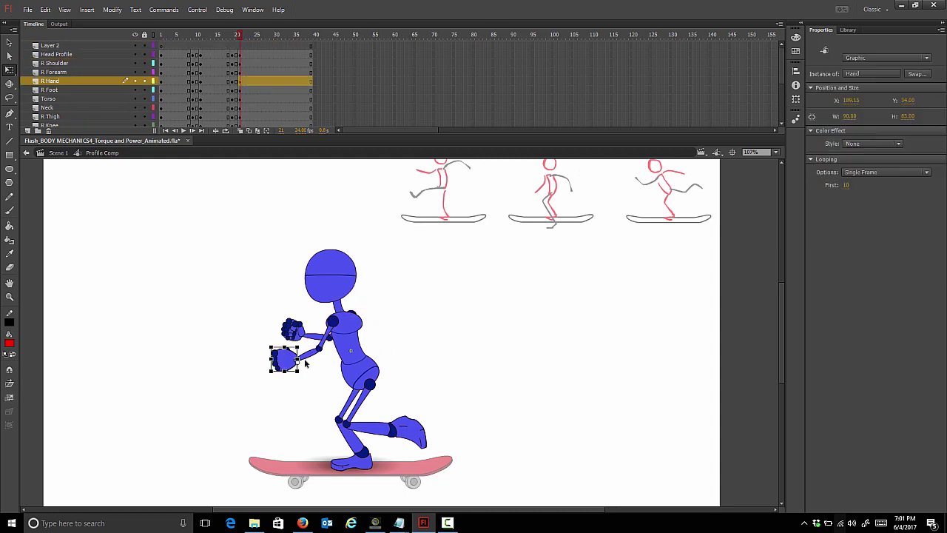
Step: Select the whole R arm and rotate it from the shoulder so the elbow sits against the torso
shift+click(310, 351)
shift+click(326, 335)
drag(307, 343, 332, 320)
drag(276, 374, 347, 349)
Step: Swing the L arm backward, place it clear of the body, and bend its forearm and hand inward at the elbow
shift+click(340, 333)
drag(353, 402, 304, 391)
drag(307, 339, 487, 310)
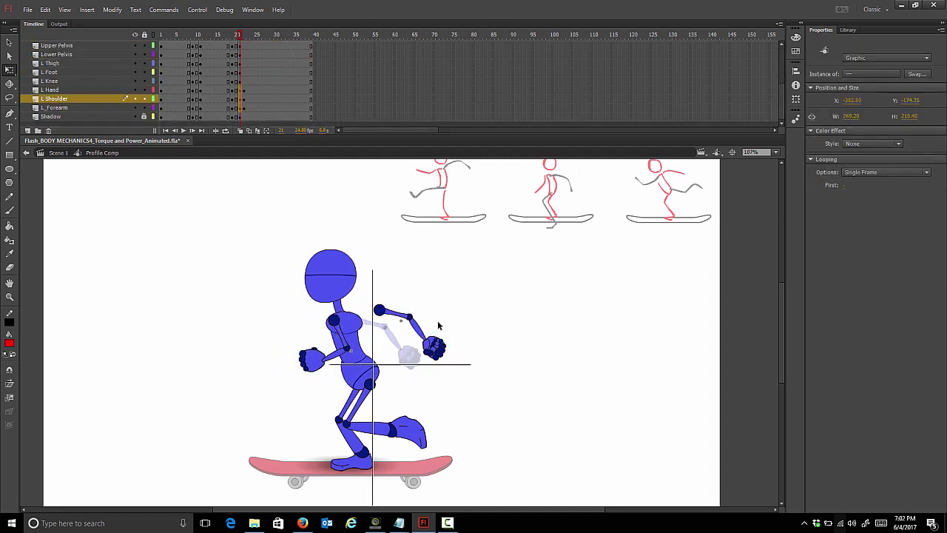
drag(529, 348, 456, 326)
drag(477, 327, 458, 305)
drag(505, 355, 401, 365)
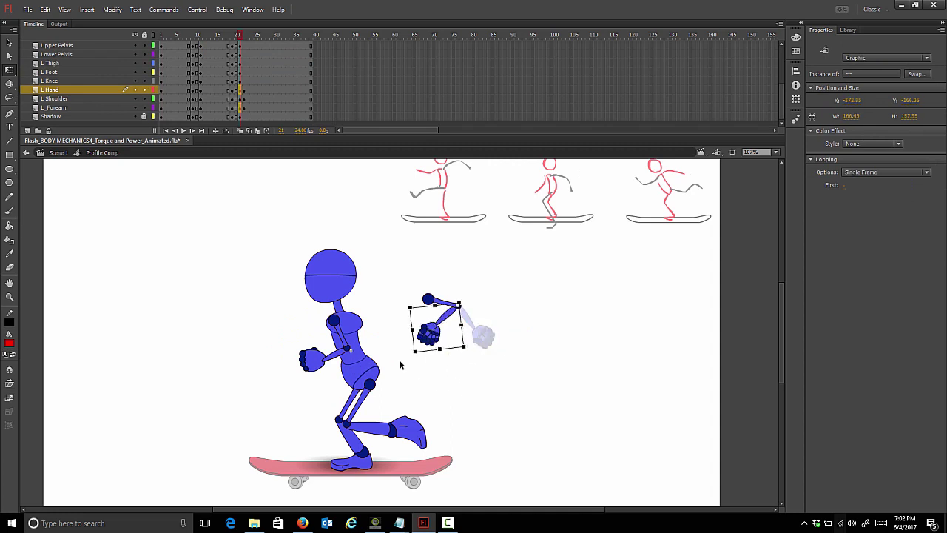
drag(382, 270, 383, 360)
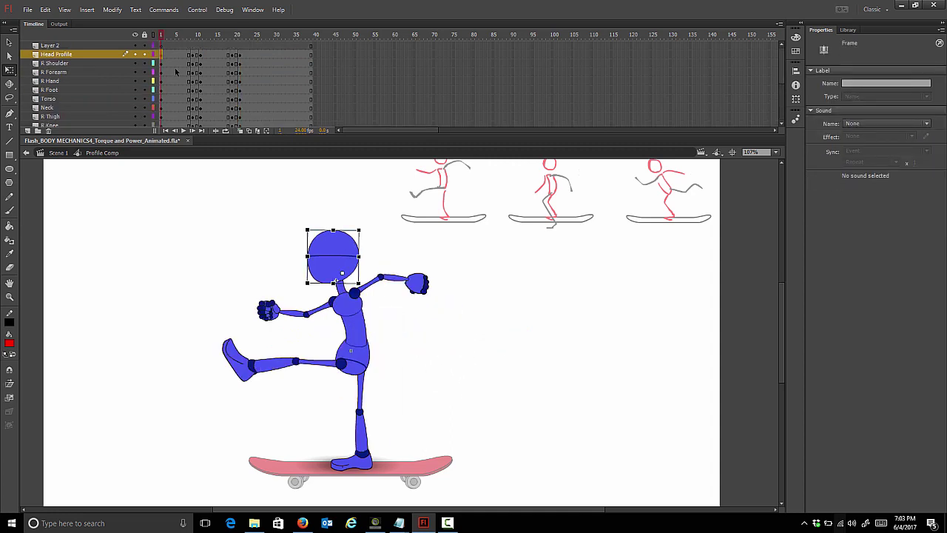
Step: Copy the frame 1 keyframes of all body layers from Head Profile to L_Forearm and paste them at frame 29
scroll(170, 82, down, 5)
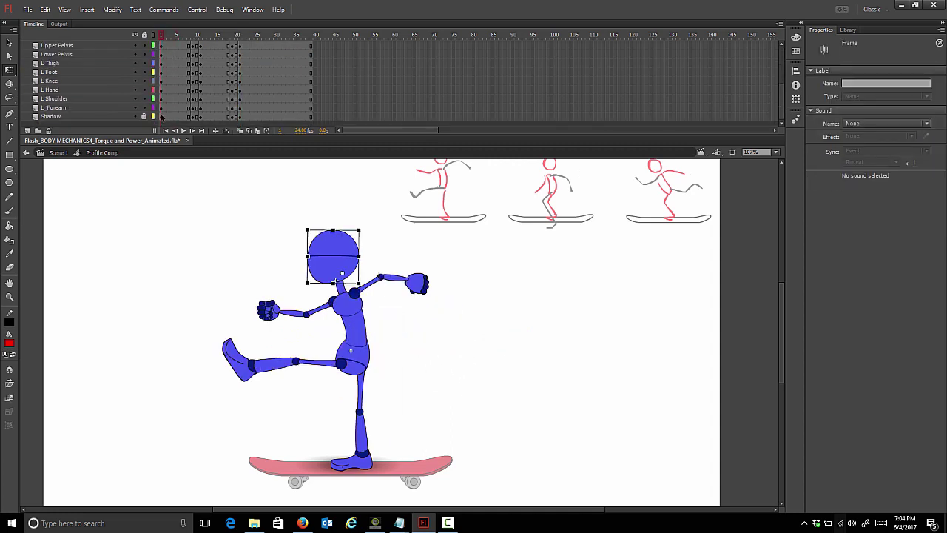
shift+click(161, 109)
right_click(161, 111)
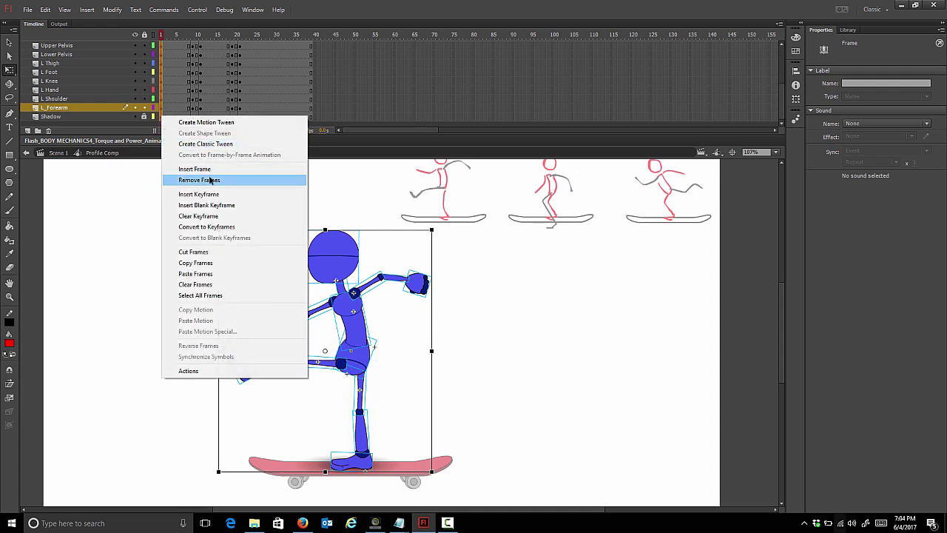
click(242, 273)
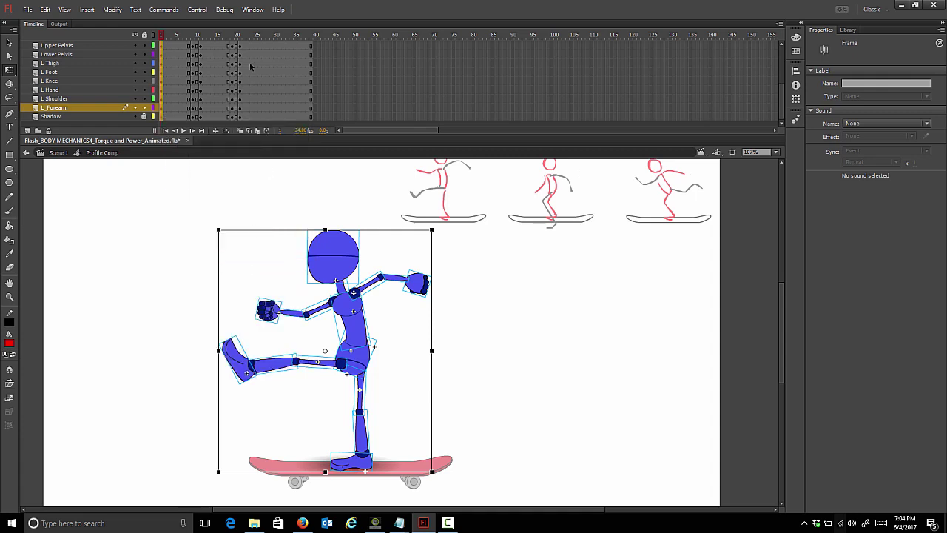
click(238, 35)
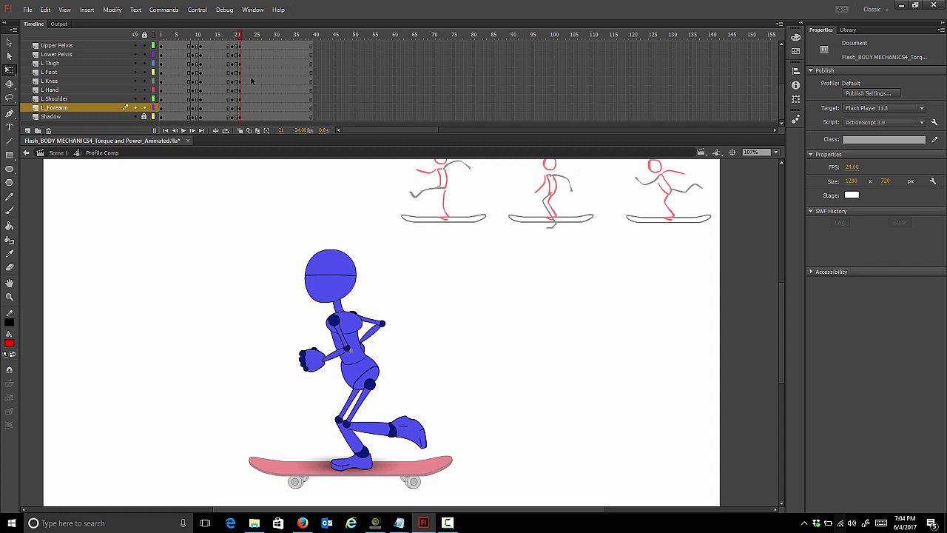
key(period)
key(period)
key(period)
key(period)
key(period)
key(period)
right_click(272, 57)
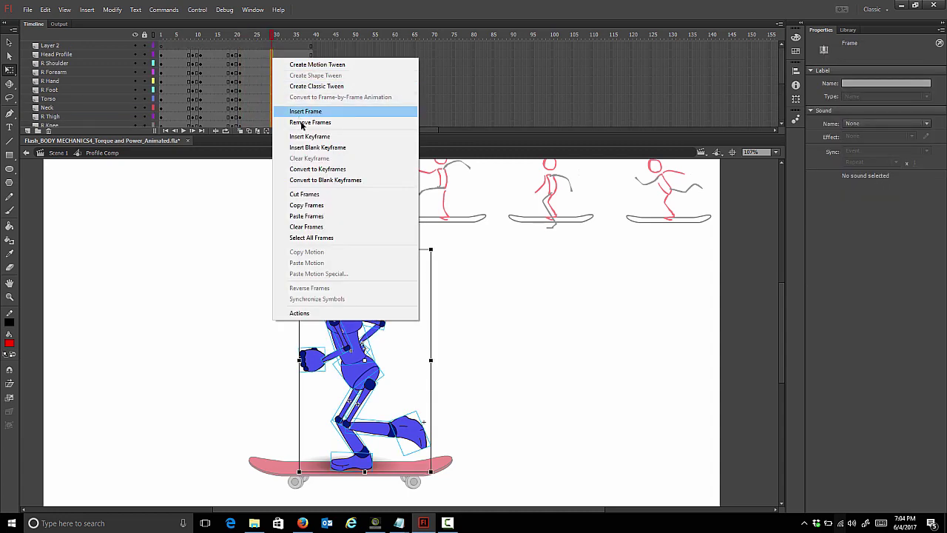
click(323, 216)
drag(162, 35, 264, 39)
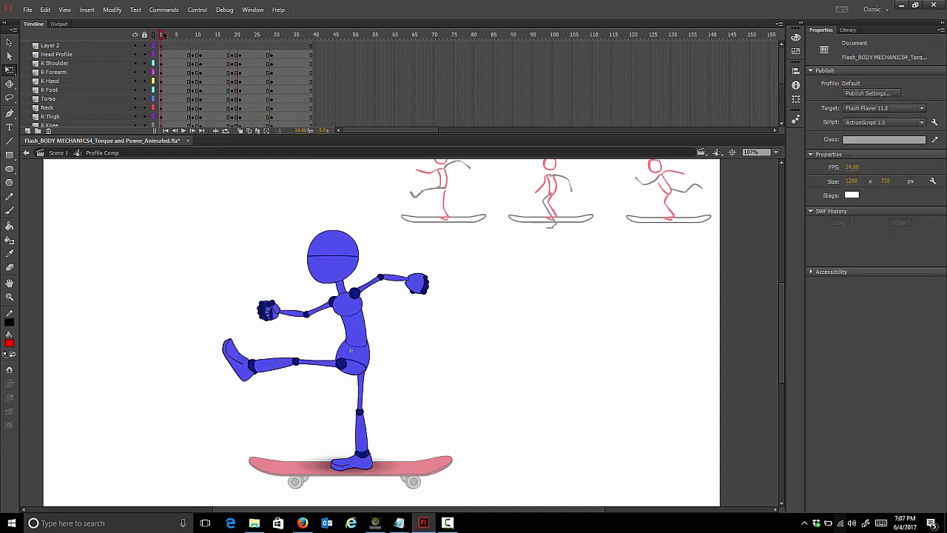
Step: Select the keyframes from frame 9 through 29 on all mannequin layers and shift them six frames right, starting at frame 15
drag(161, 34, 190, 61)
click(192, 55)
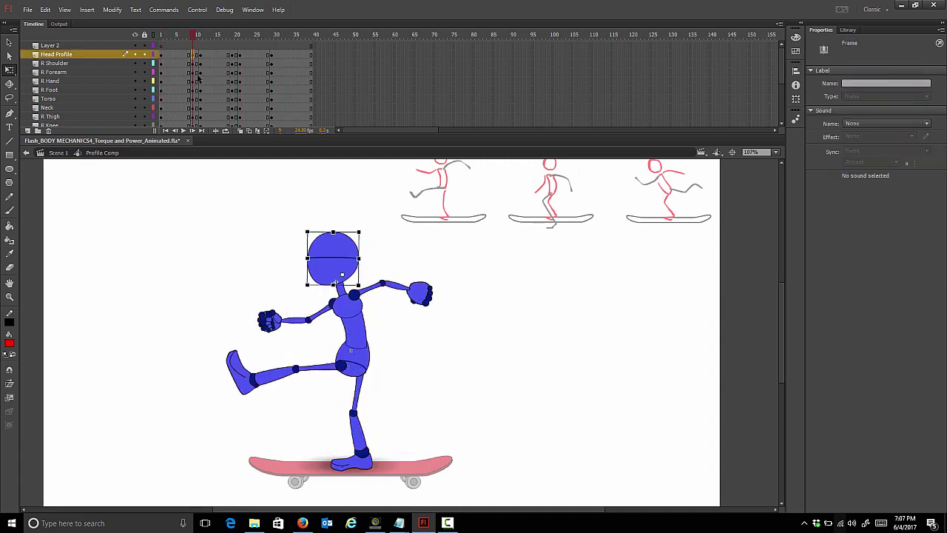
scroll(199, 85, down, 3)
shift+click(273, 118)
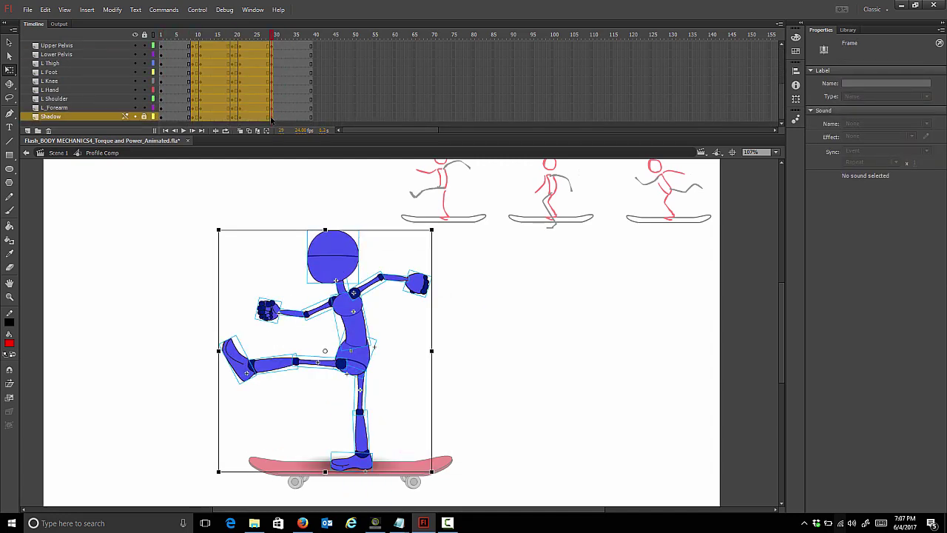
drag(219, 100, 244, 102)
click(161, 34)
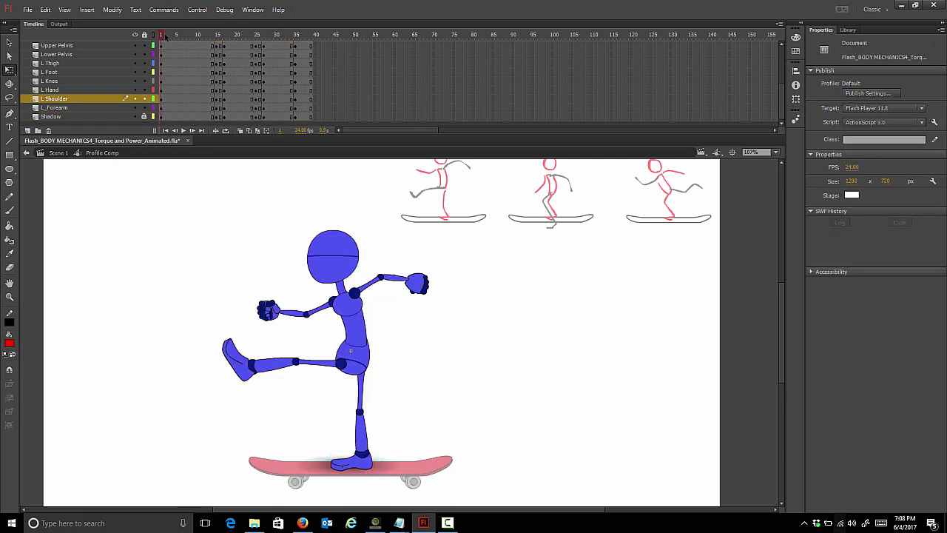
Step: Insert keyframes at frame 7 on all body layers to hold the forward kick pose
drag(166, 37, 184, 82)
scroll(185, 85, up, 3)
click(184, 54)
scroll(185, 80, down, 4)
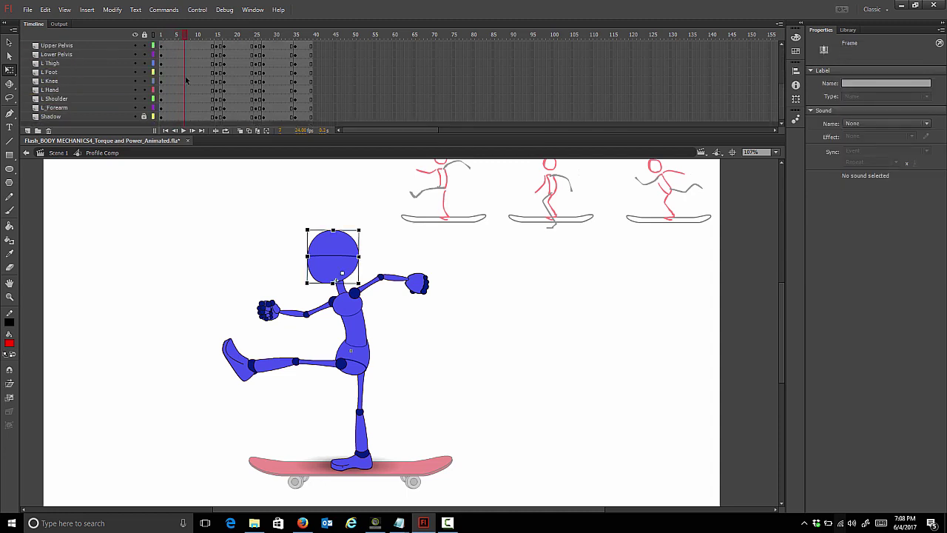
key(ctrl+a)
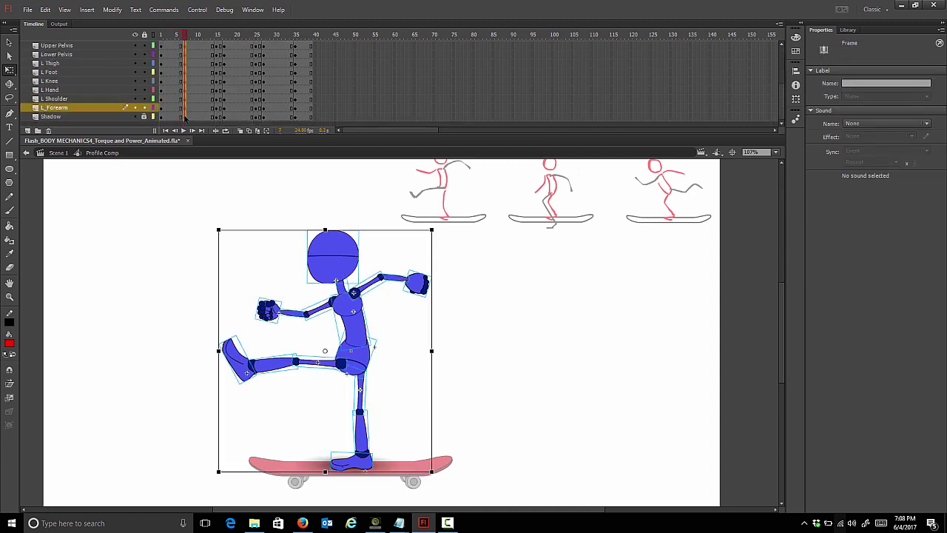
Step: Extend every layer from Layer 2 down to Shadow to frame 41 by inserting frames
drag(181, 38, 258, 59)
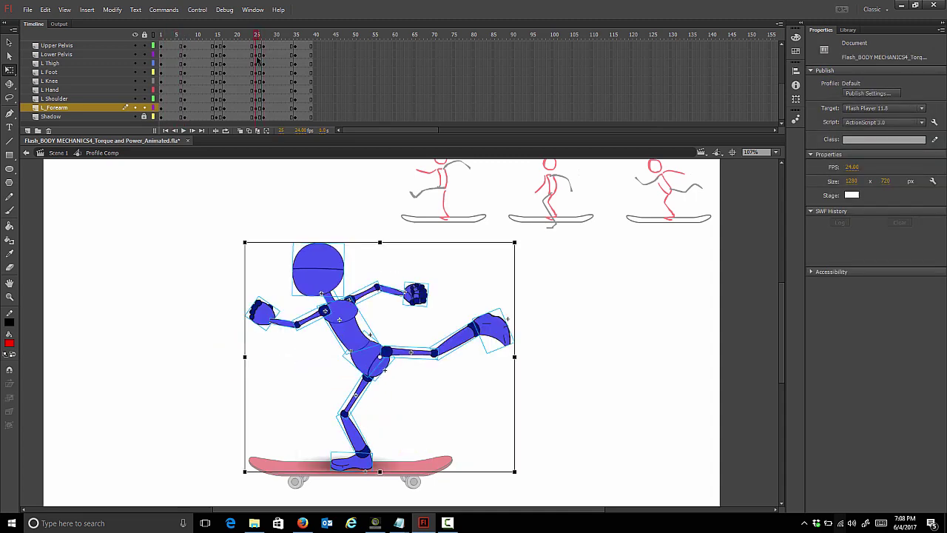
scroll(267, 82, down, 5)
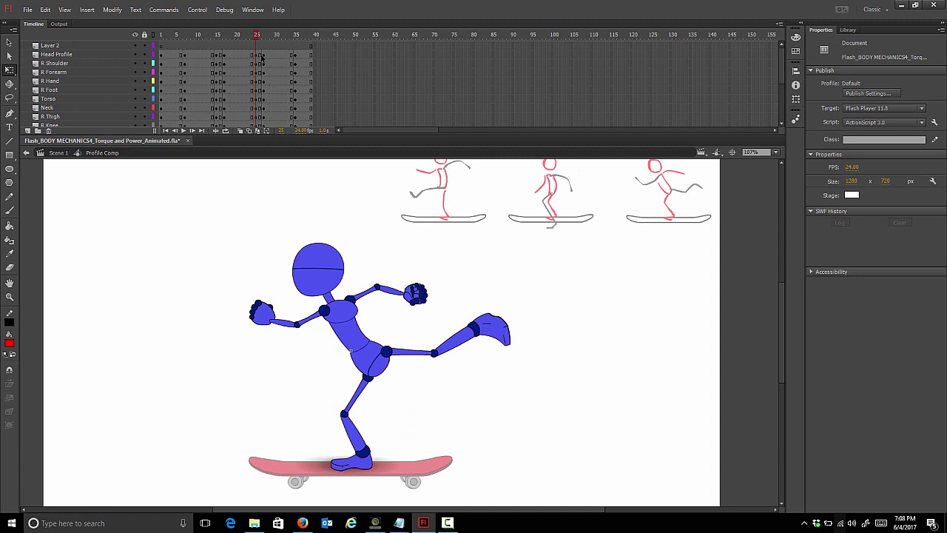
click(314, 49)
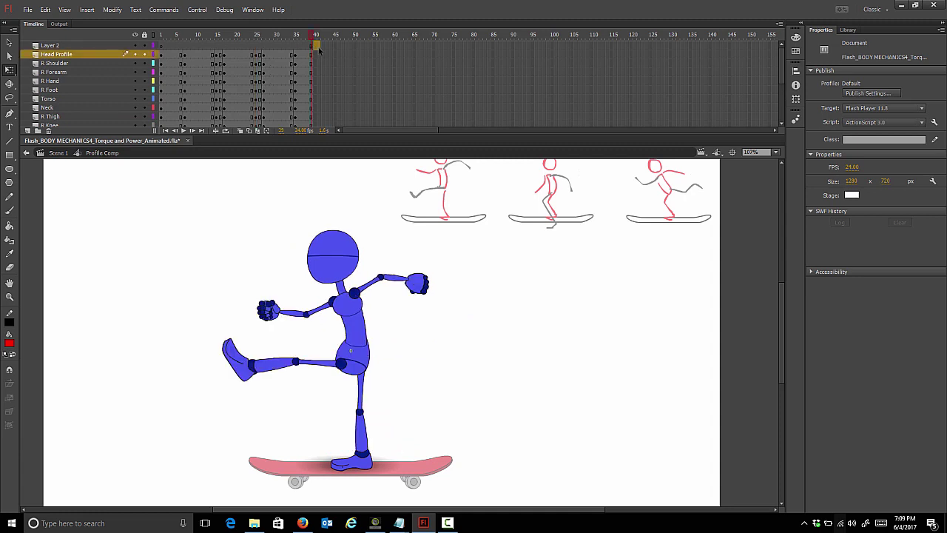
scroll(320, 63, down, 5)
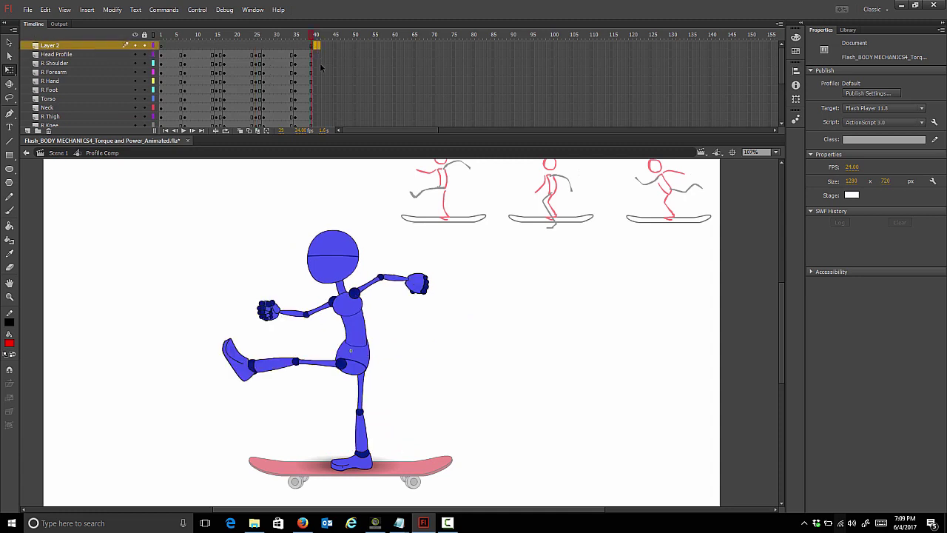
shift+click(319, 118)
right_click(320, 118)
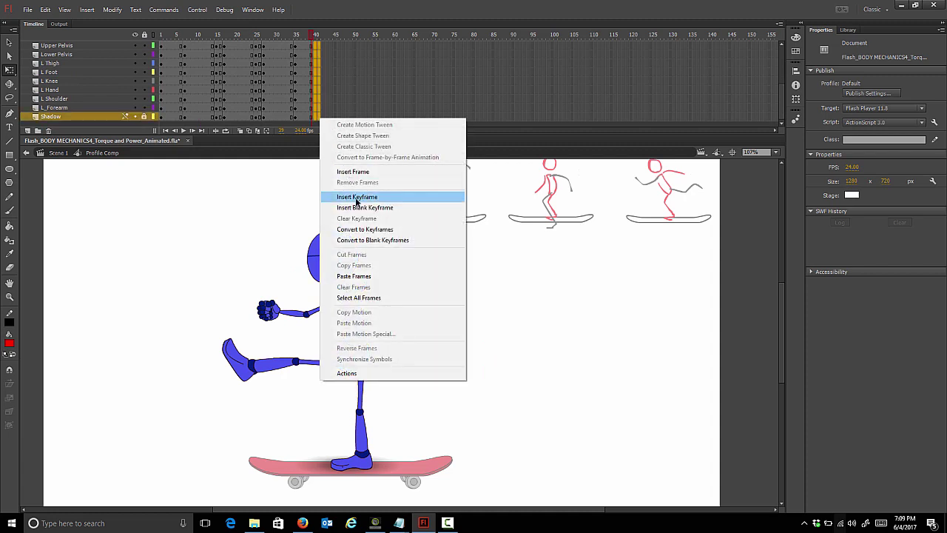
click(354, 170)
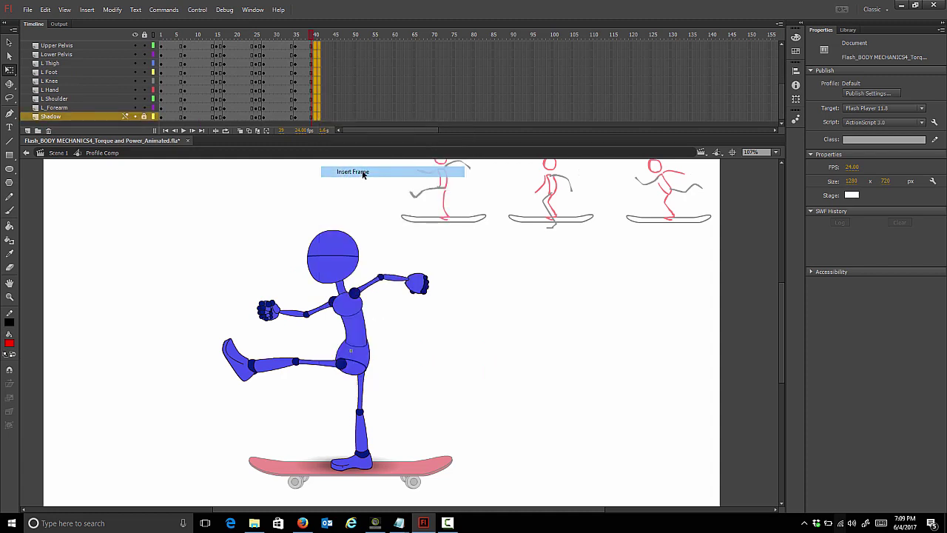
Step: Select the body-layer keyframes from frame 27 through 35 and shift them six frames right to frames 33 through 41
click(265, 51)
scroll(264, 60, up, 5)
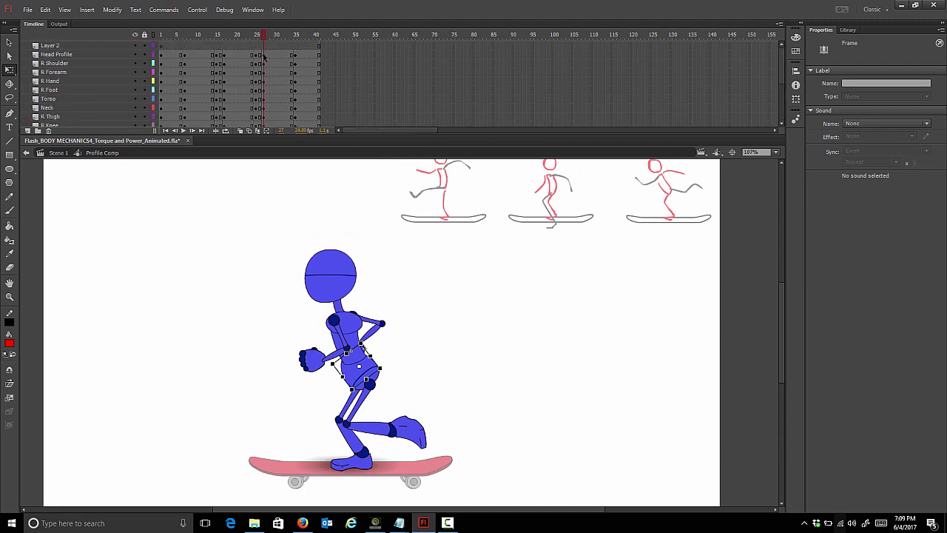
click(264, 55)
scroll(270, 74, down, 5)
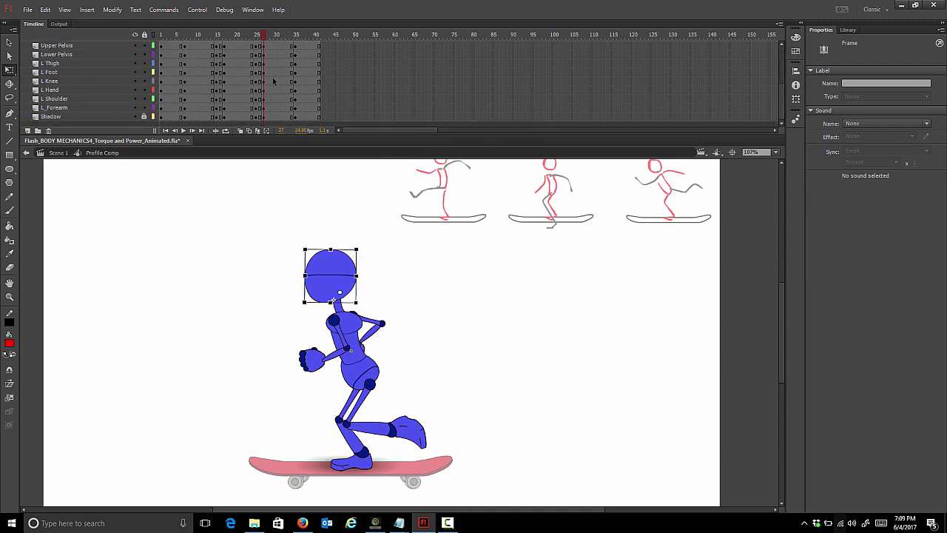
shift+click(294, 118)
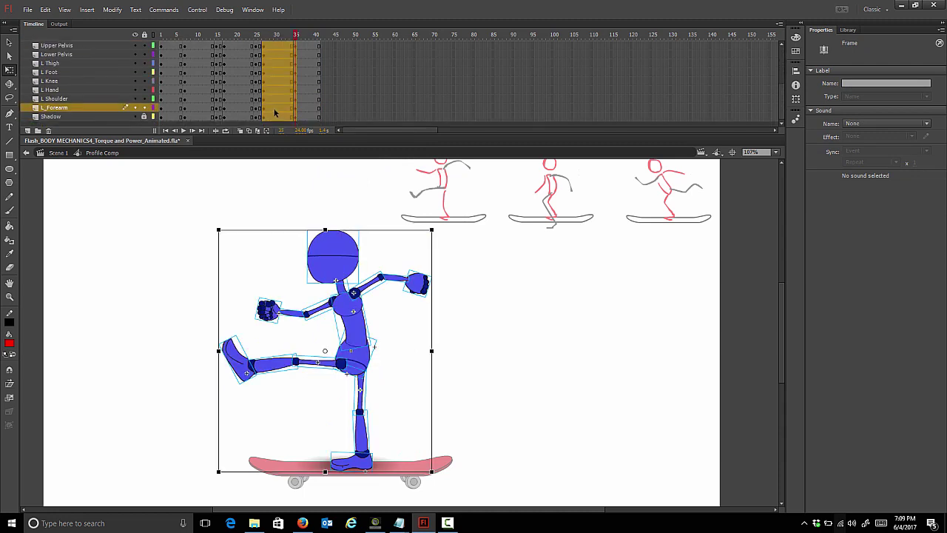
drag(274, 113, 299, 111)
scroll(299, 112, up, 5)
Step: Insert keyframes at frame 31 on all body layers to hold the kick-back pose
key(comma)
key(comma)
key(comma)
key(comma)
key(comma)
key(comma)
key(comma)
key(comma)
key(comma)
key(comma)
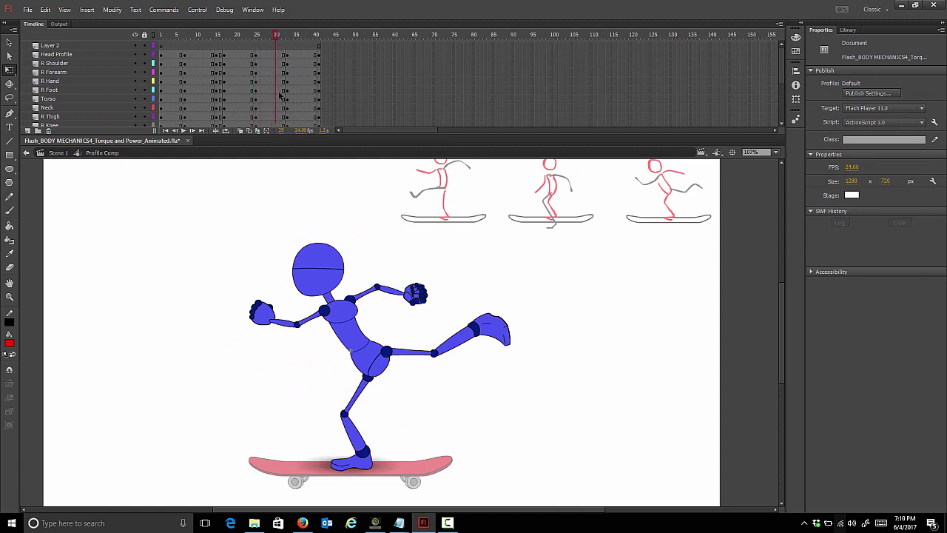
click(280, 55)
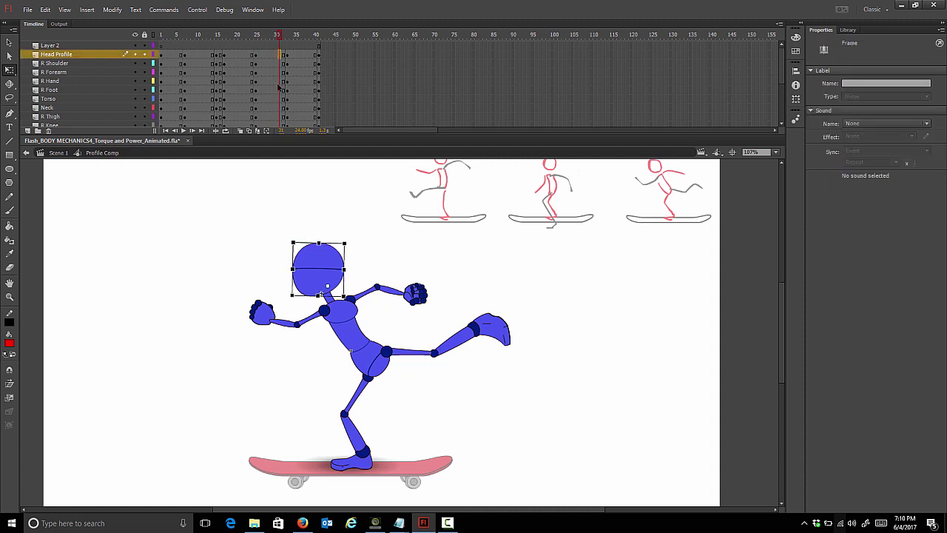
scroll(282, 102, down, 5)
shift+click(281, 118)
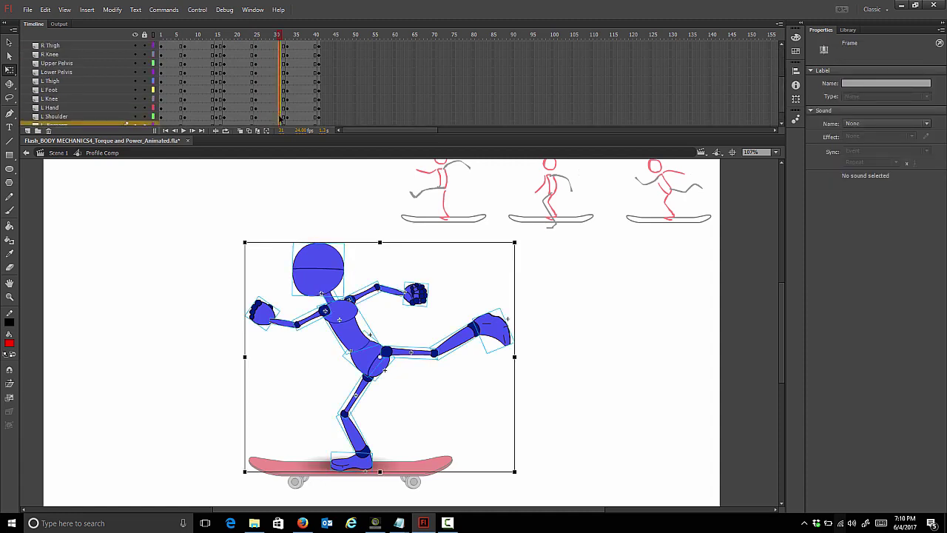
scroll(280, 118, up, 5)
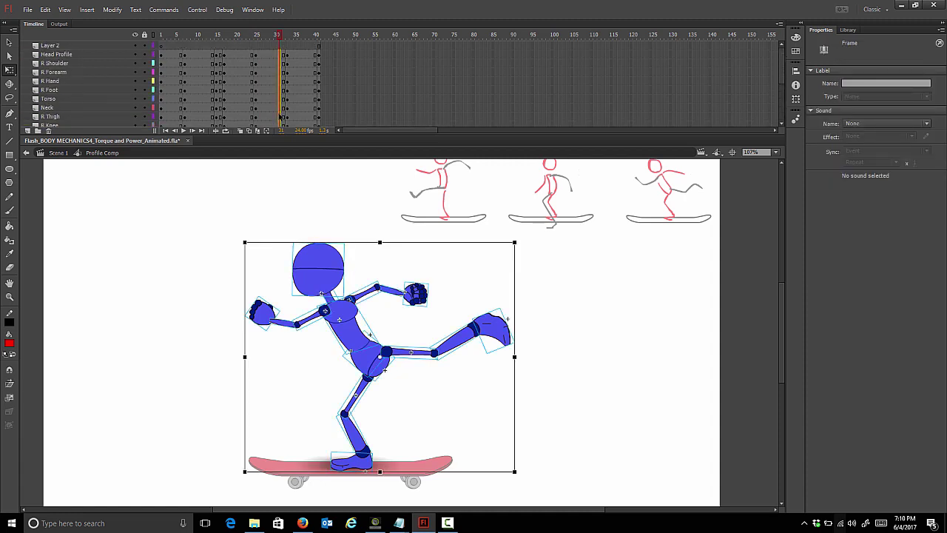
Step: Scrub from frame 31 to frame 41 and play the retimed poses in a loop to check the timing
drag(279, 37, 285, 78)
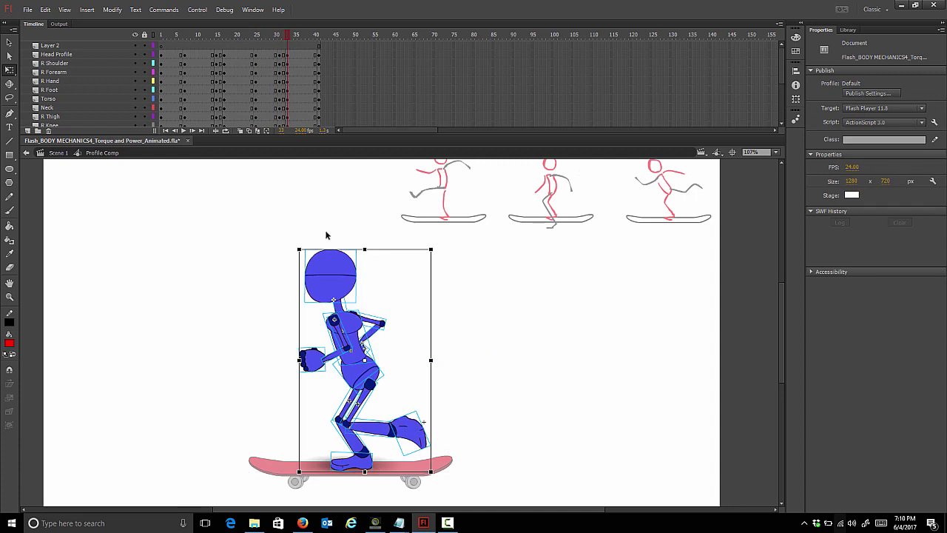
drag(287, 36, 320, 42)
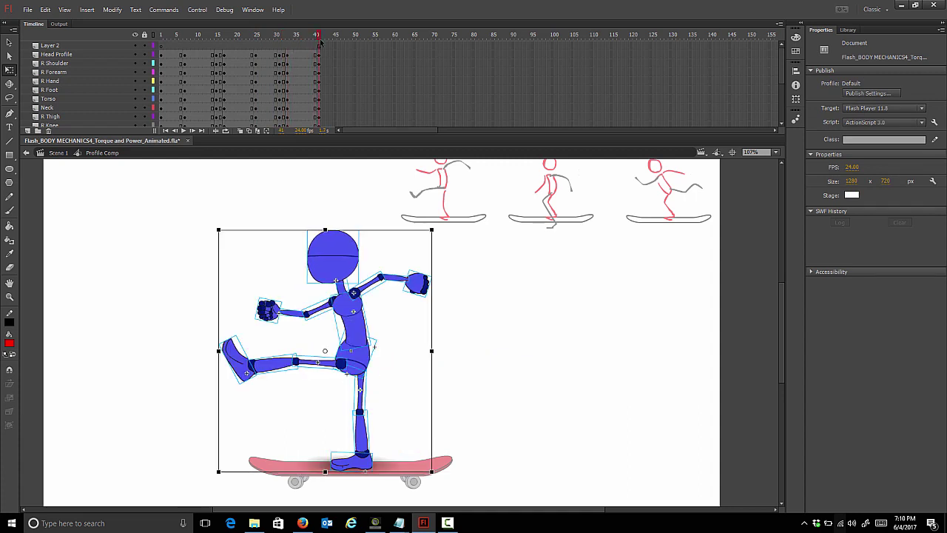
click(320, 41)
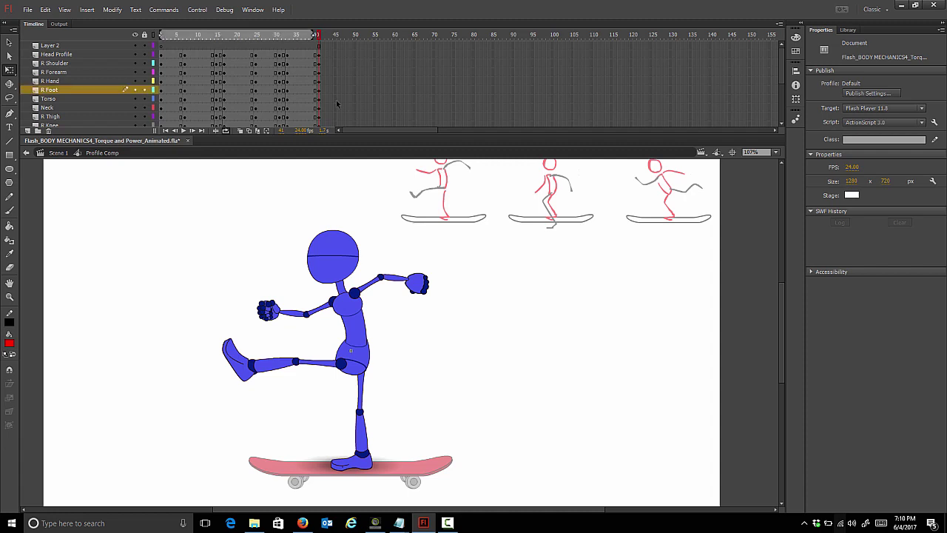
key(Return)
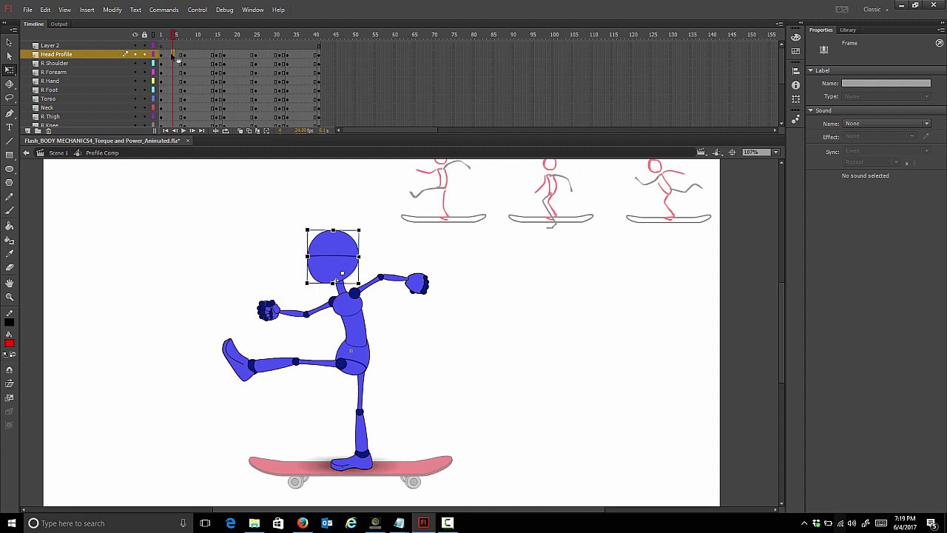
Step: Select the frame spans across all body layers between the first and last keyframes and create classic tweens
scroll(219, 90, down, 5)
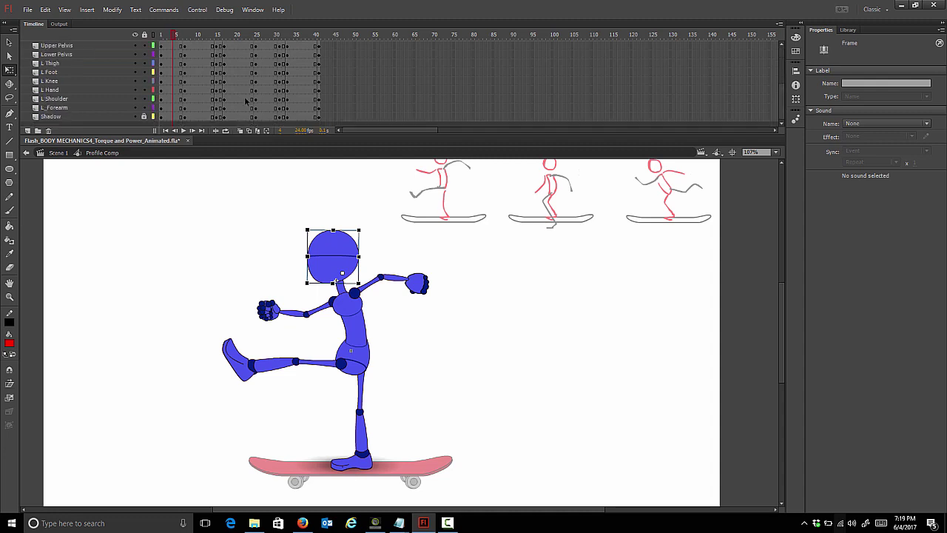
drag(300, 120, 169, 43)
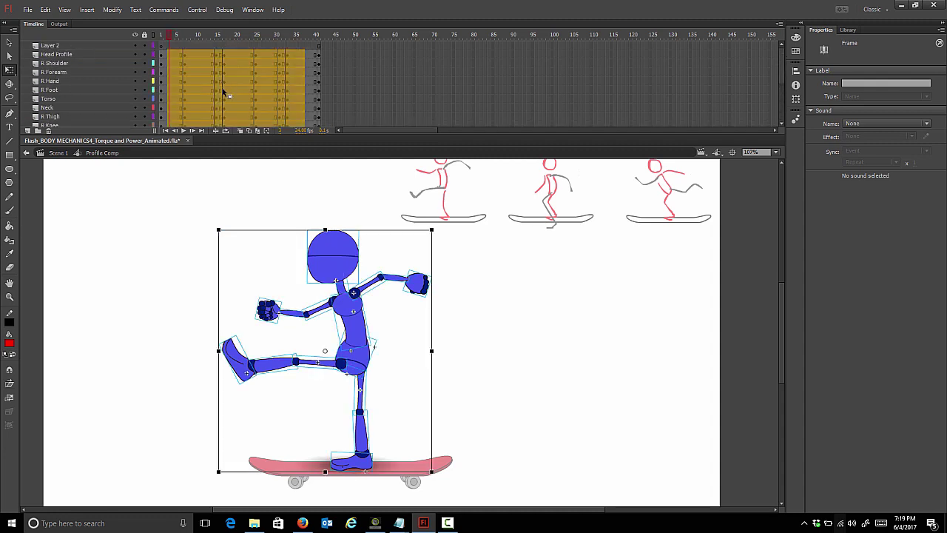
right_click(218, 69)
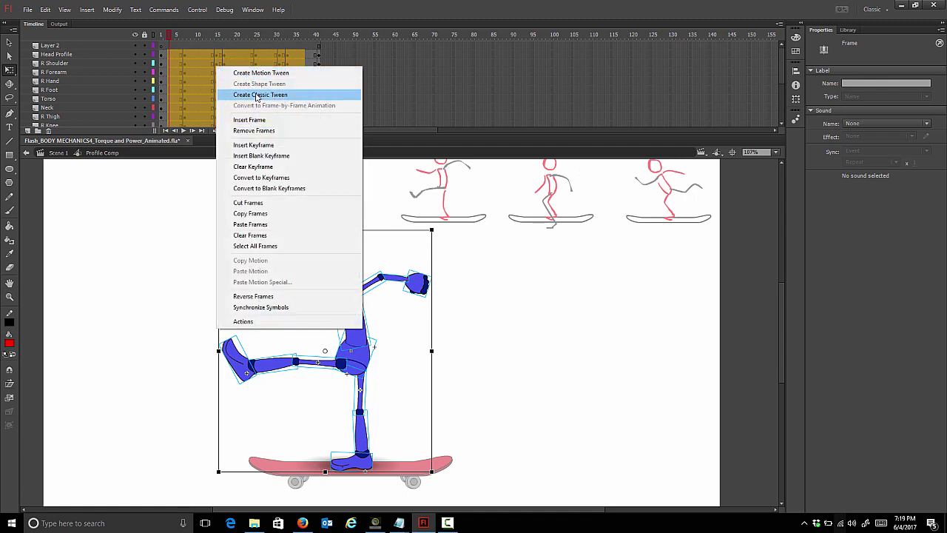
click(256, 97)
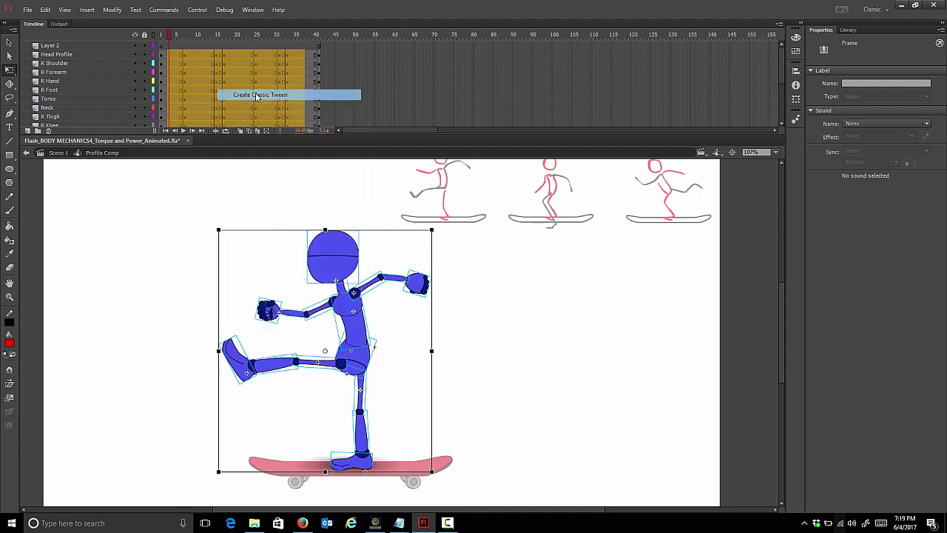
Step: Return to frame 1 and play the tweened animation in a loop to review the motion between poses
click(163, 40)
click(224, 123)
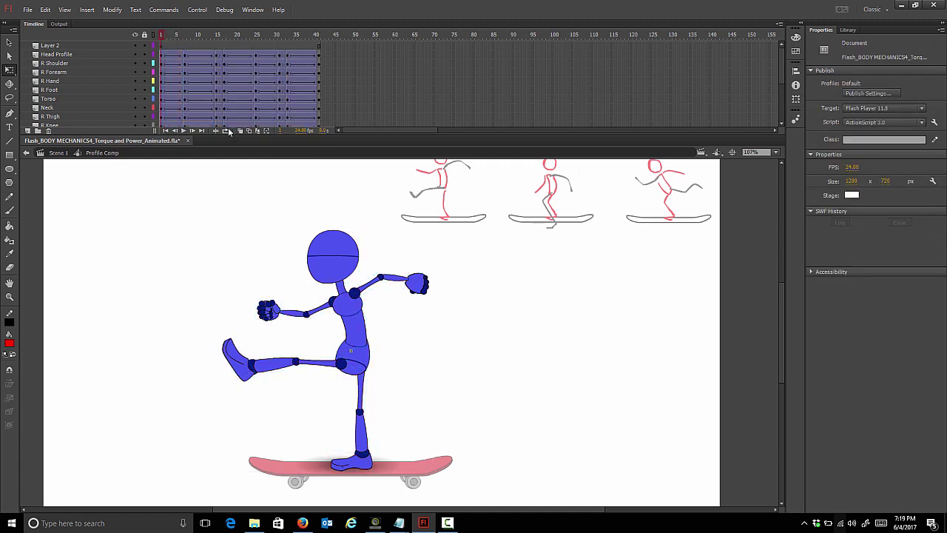
click(227, 131)
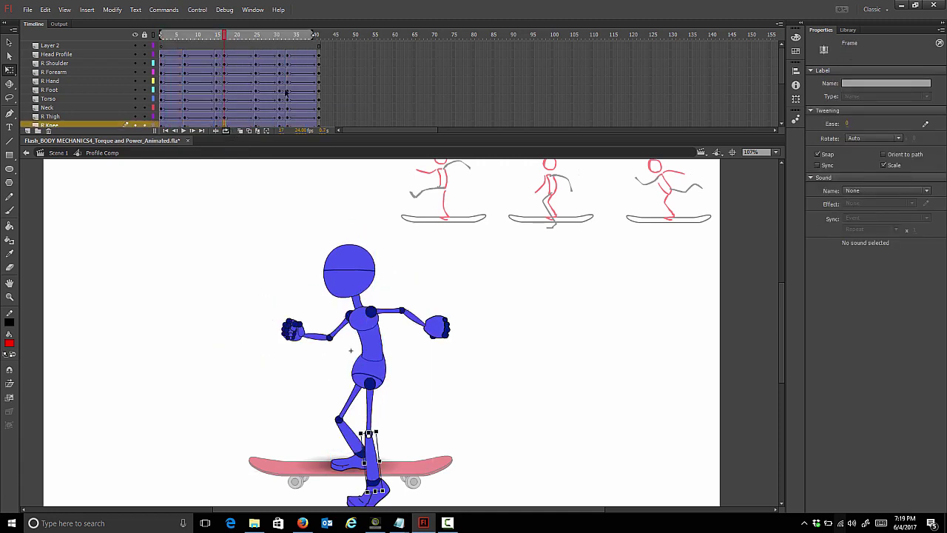
key(Return)
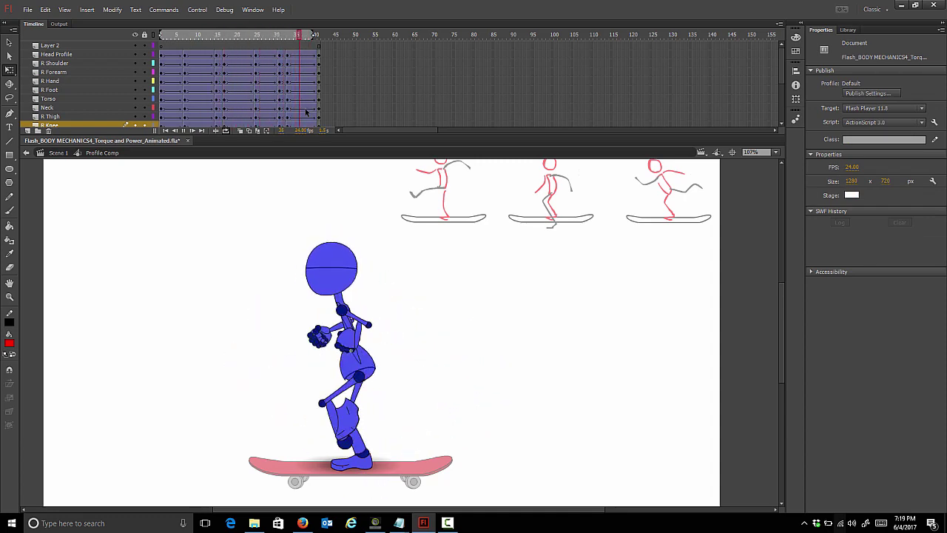
Step: Stop the looped playback and scrub from frame 1 to frame 25 to examine the move from push to kick-back
click(180, 43)
drag(179, 43, 216, 75)
key(Return)
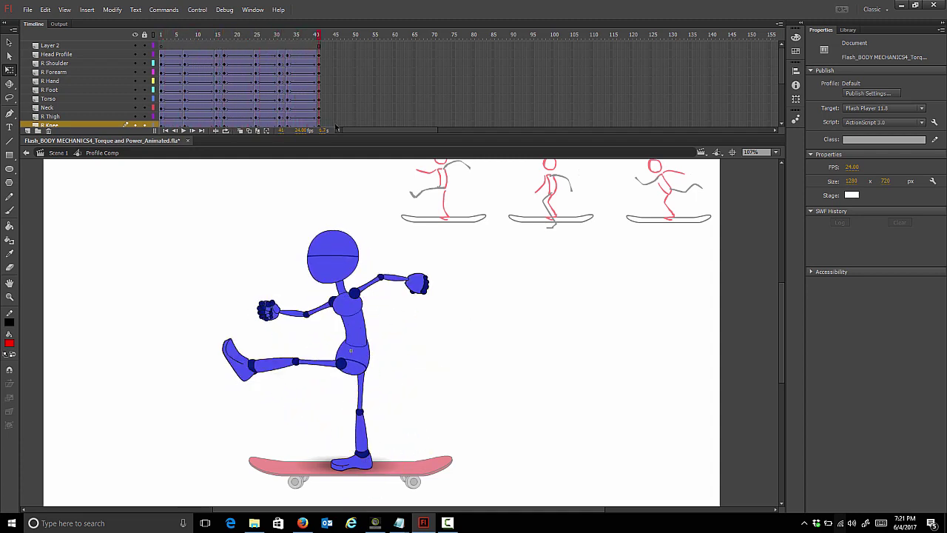
click(225, 130)
click(161, 36)
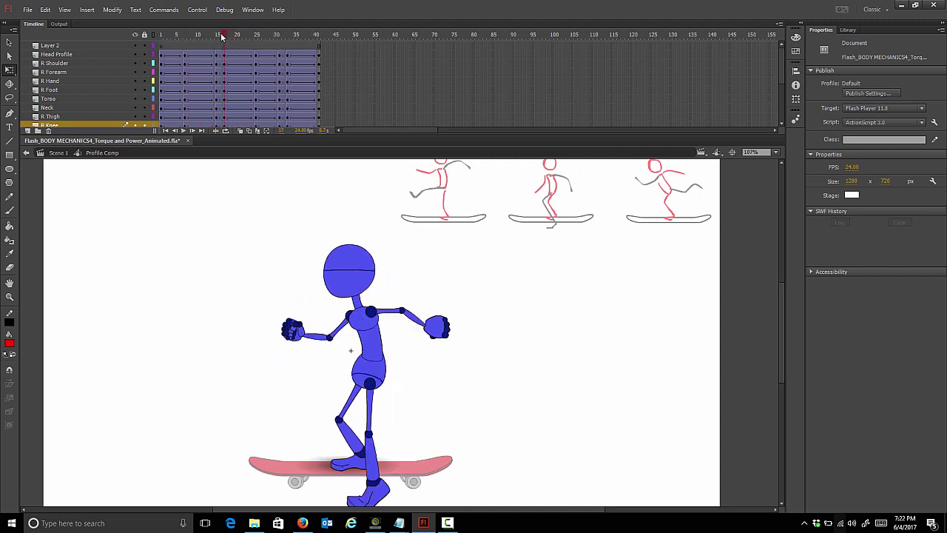
drag(226, 35, 255, 41)
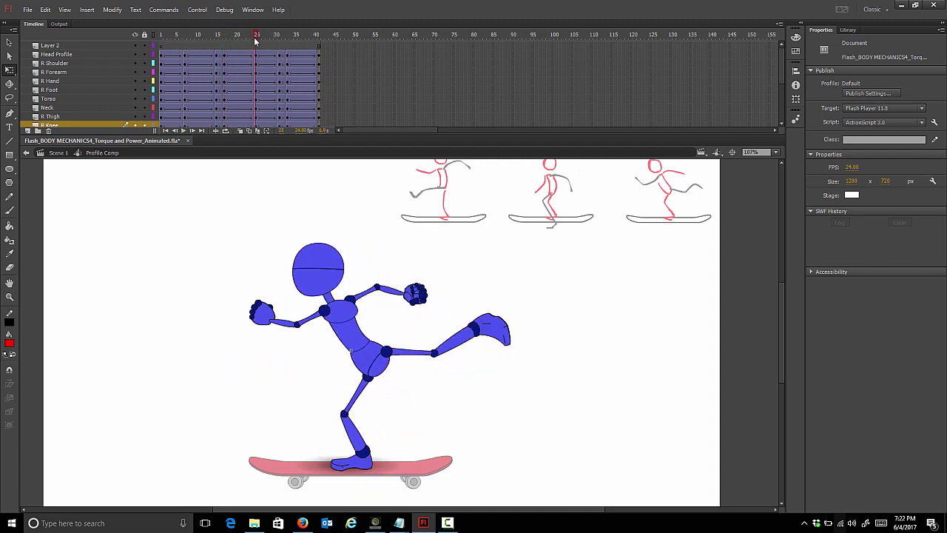
Step: Select frames 25 to 41 across all body layers and move them three frames earlier, starting at frame 22
click(265, 46)
click(268, 47)
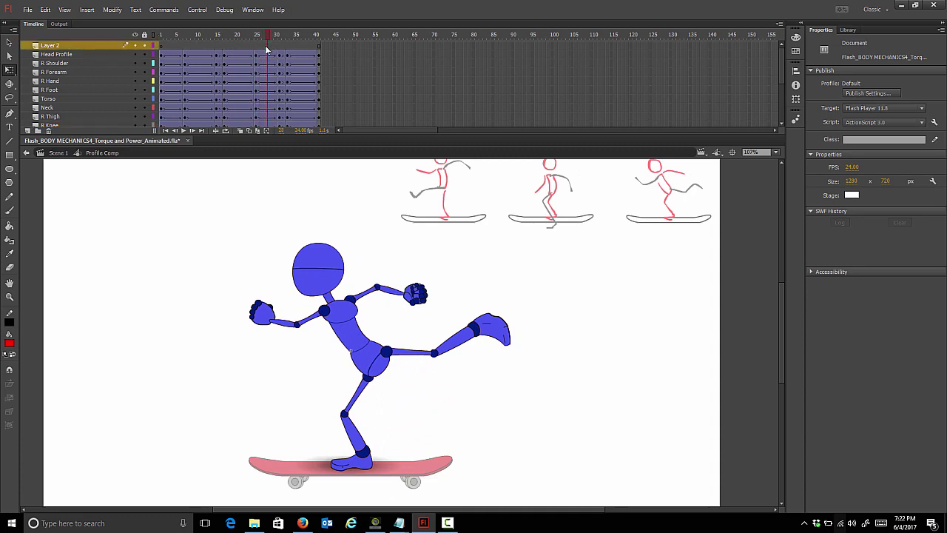
click(272, 47)
click(257, 56)
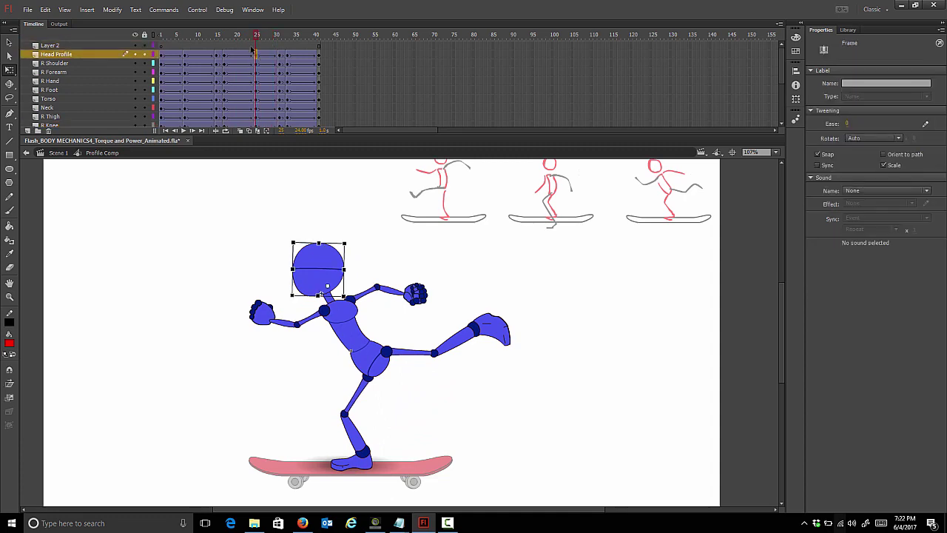
mouse_move(254, 39)
mouse_down()
mouse_move(227, 49)
mouse_move(256, 45)
mouse_up()
click(256, 53)
scroll(257, 54, down, 5)
shift+click(319, 110)
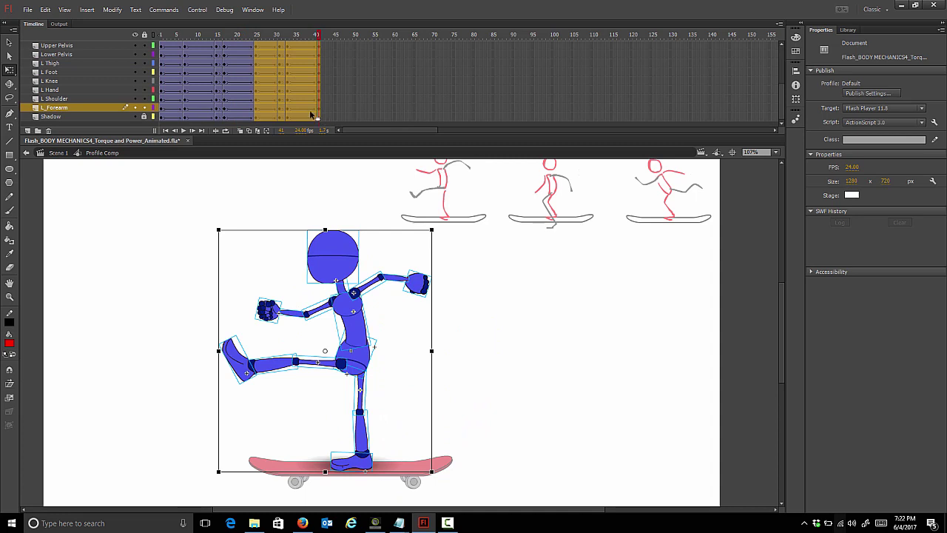
drag(311, 115, 300, 116)
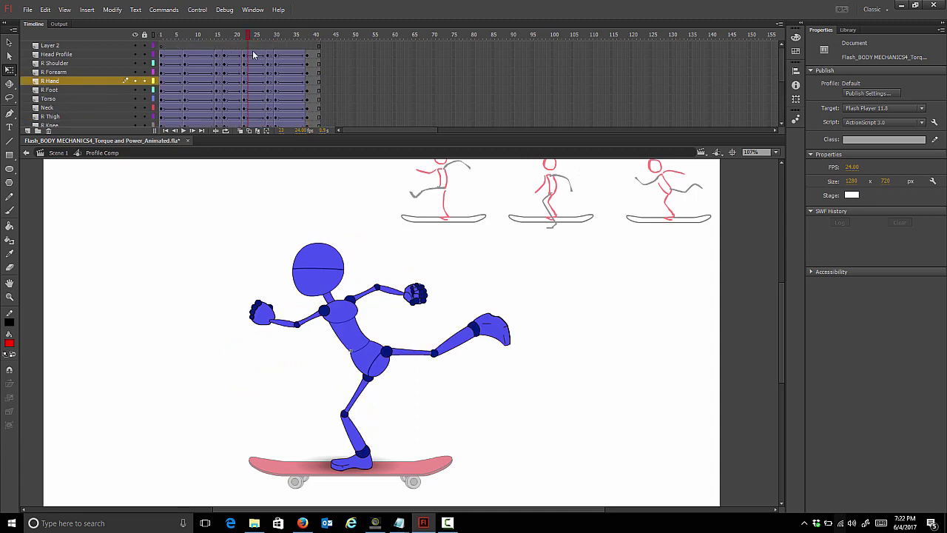
Step: Move the kick-back and return frame spans on all body layers earlier again so they start at frame 19
mouse_move(253, 54)
mouse_down()
mouse_move(269, 56)
mouse_move(244, 54)
mouse_up()
click(244, 54)
scroll(256, 78, down, 5)
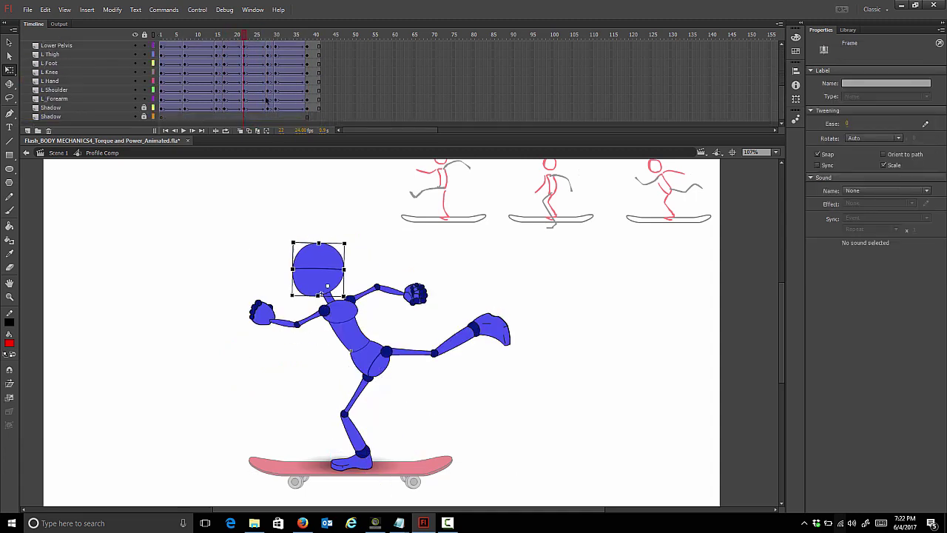
drag(308, 110, 282, 103)
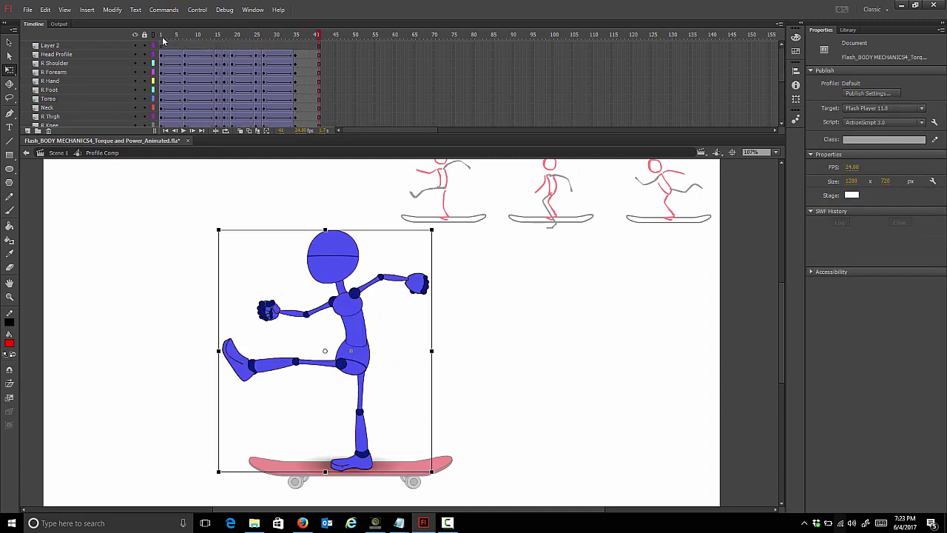
Step: Play and scrub the animation from frame 1 to check the faster push timing
click(163, 35)
key(Return)
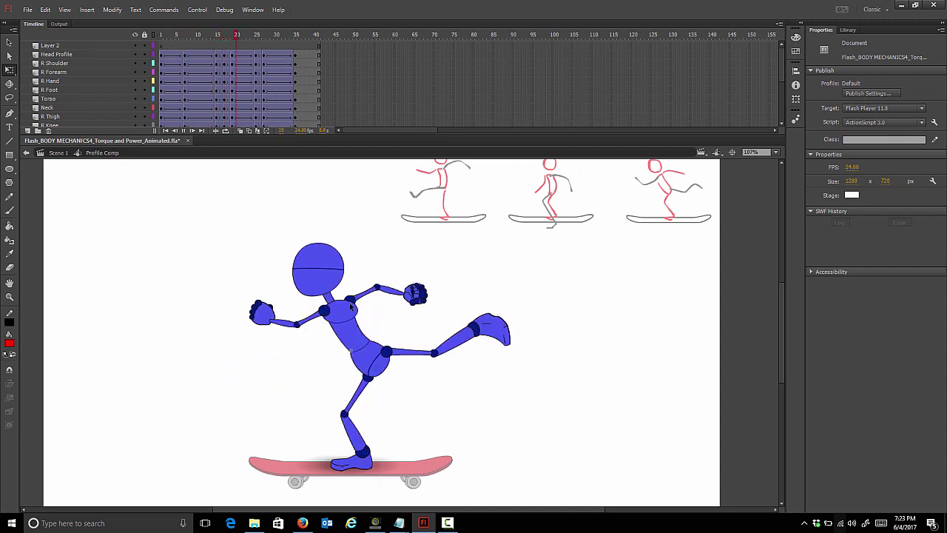
click(166, 37)
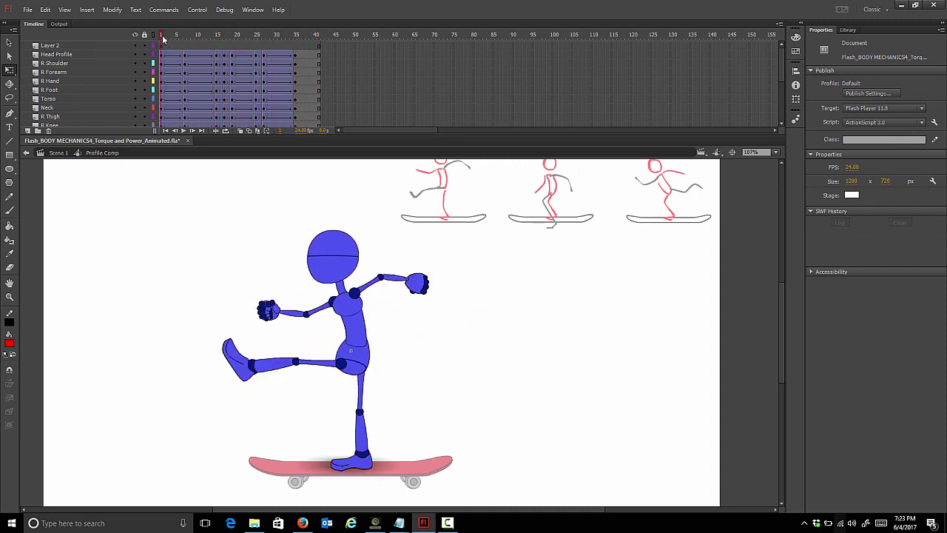
click(170, 35)
drag(170, 36, 257, 35)
key(Return)
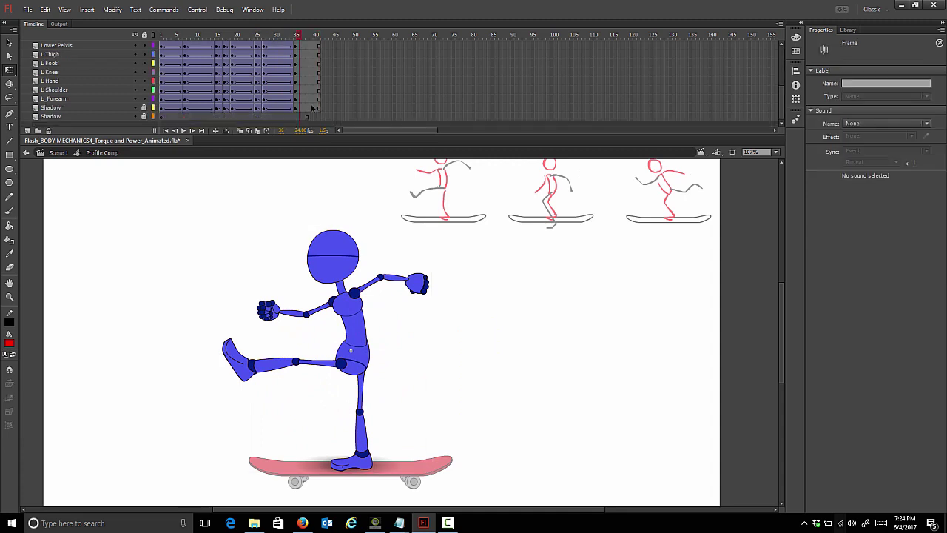
Step: Remove the surplus frames 36 to 41 from the body layers after the final keyframes
shift+click(318, 109)
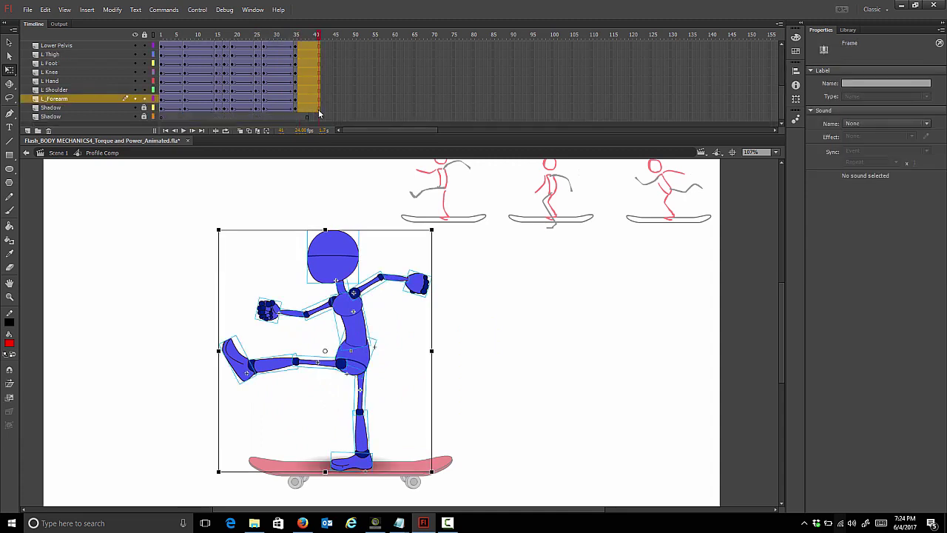
right_click(315, 101)
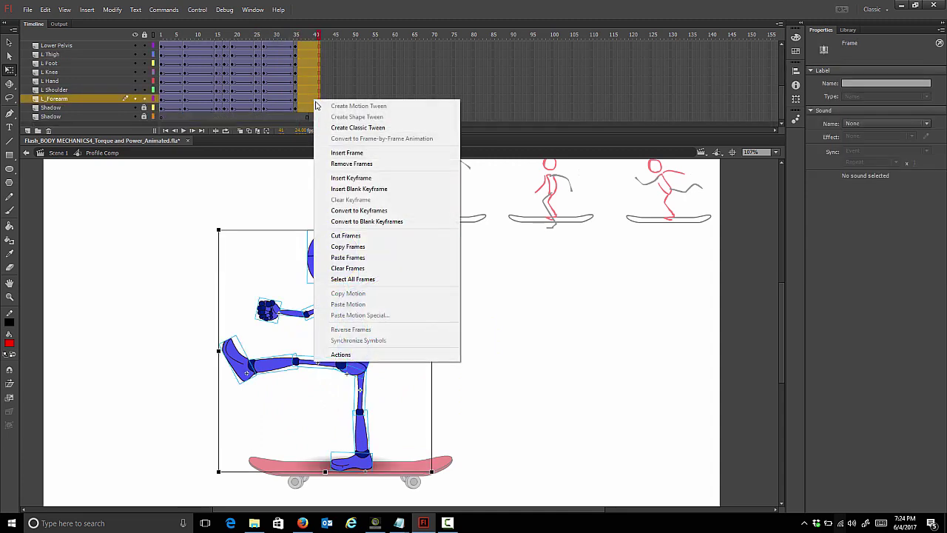
click(351, 163)
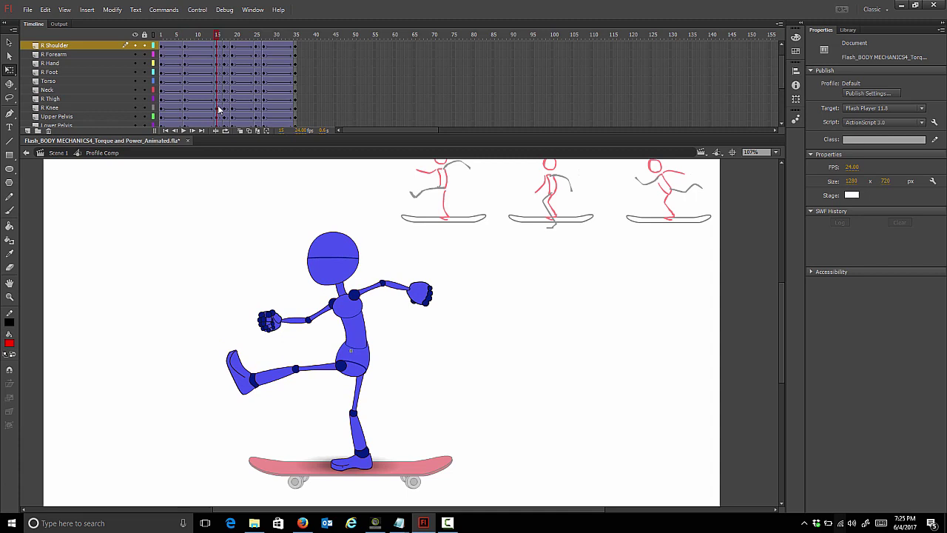
Step: Insert keyframes at frame 16 across all body layers, between the forward kick and push poses
drag(219, 106, 221, 109)
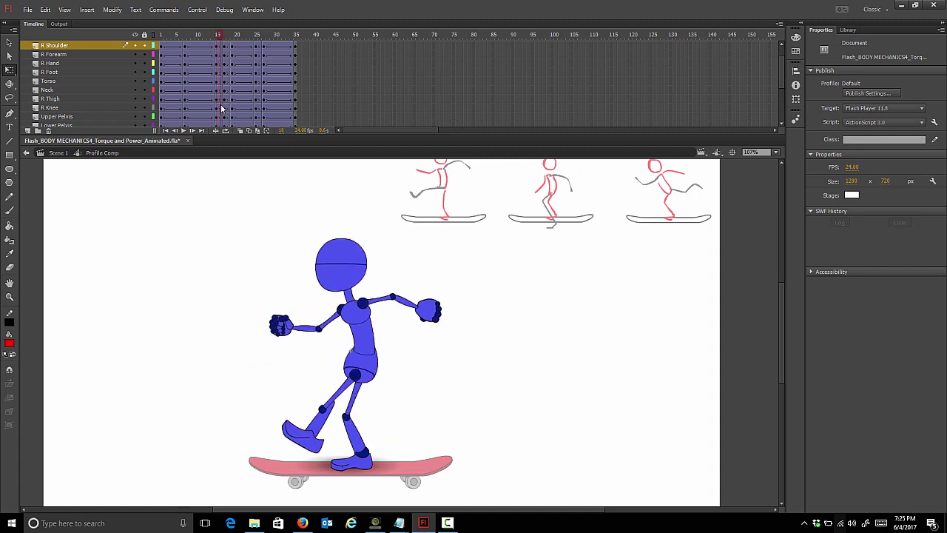
scroll(227, 97, up, 1)
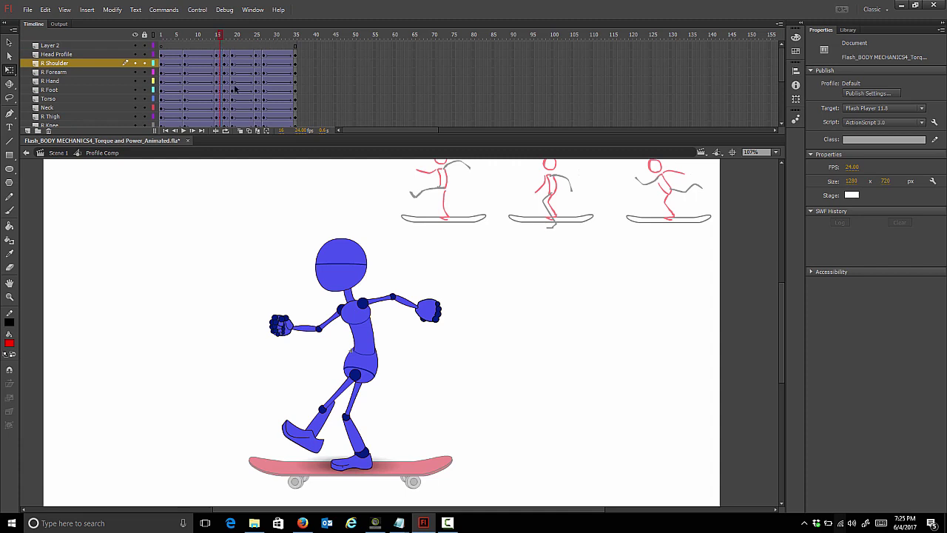
scroll(235, 88, down, 3)
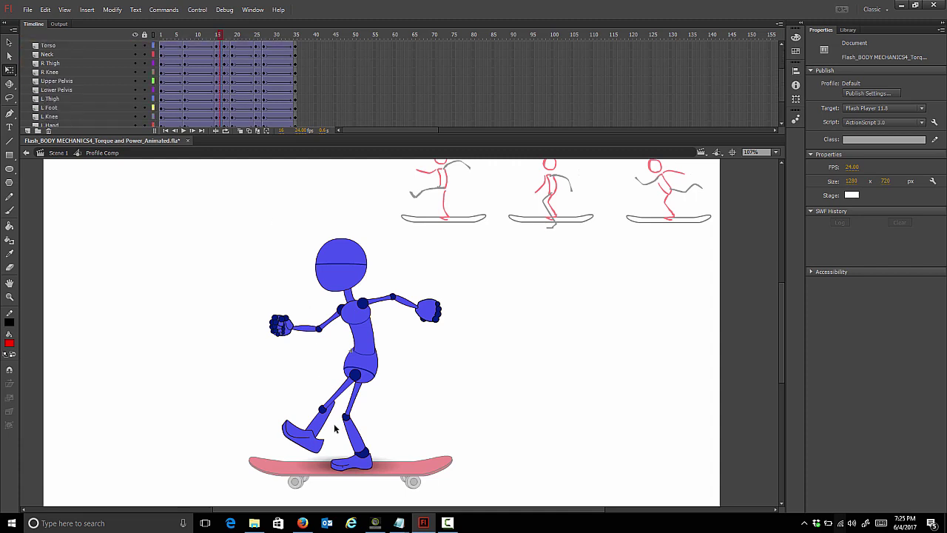
scroll(214, 85, up, 3)
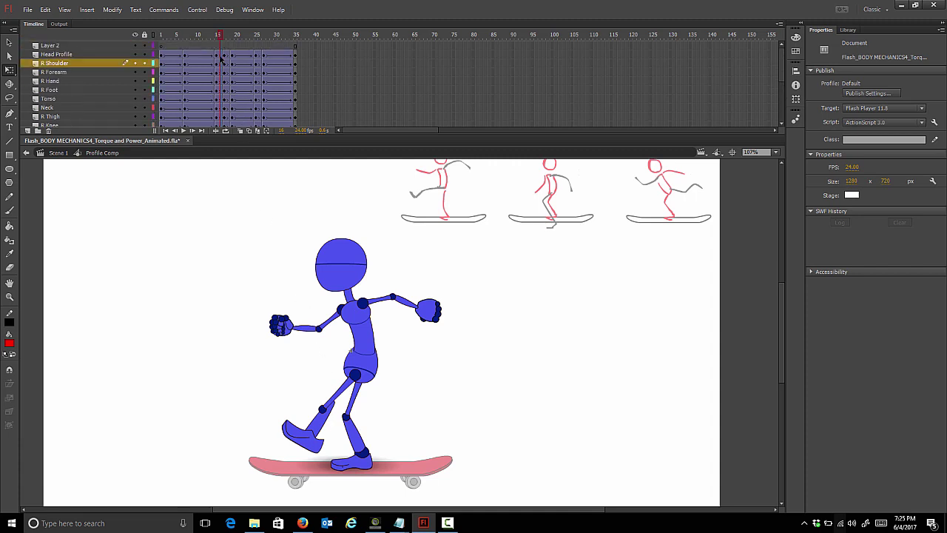
click(220, 58)
scroll(224, 97, down, 5)
click(222, 108)
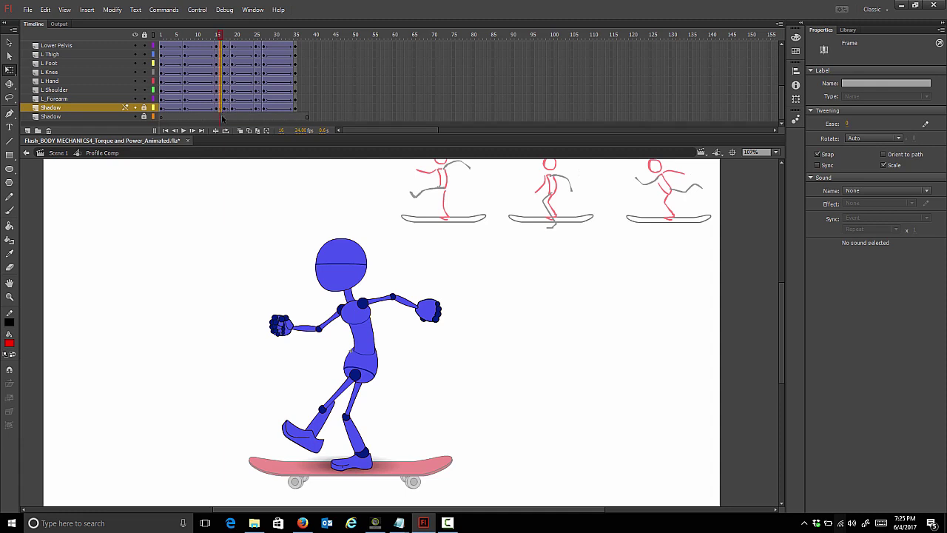
key(ctrl+a)
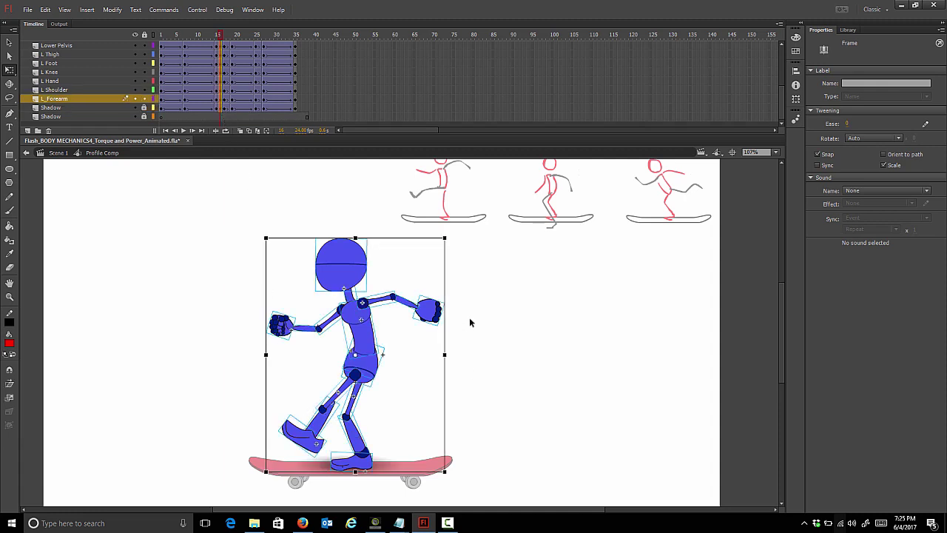
click(487, 335)
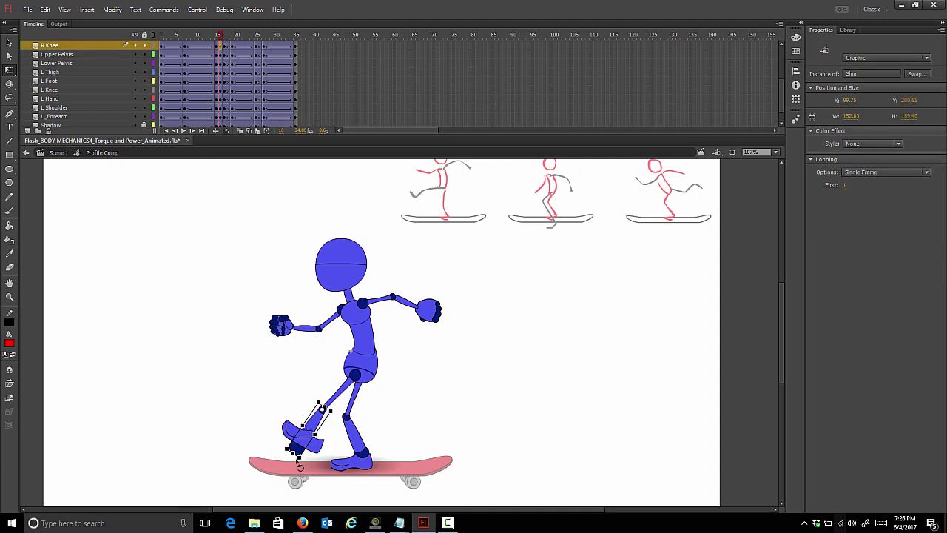
Step: Rotate the right shin downward at frame 16 and reattach the right foot at its ankle
drag(302, 461, 316, 465)
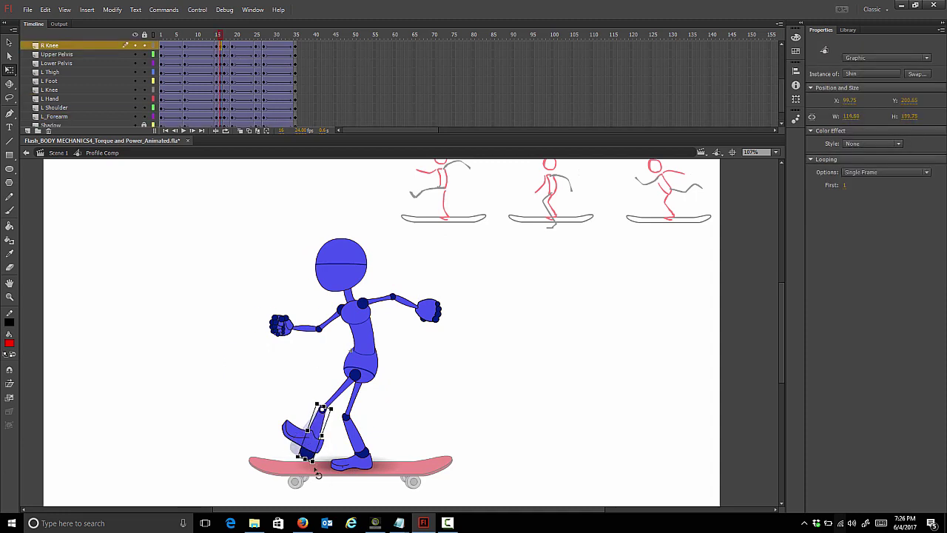
click(294, 433)
drag(296, 433, 294, 461)
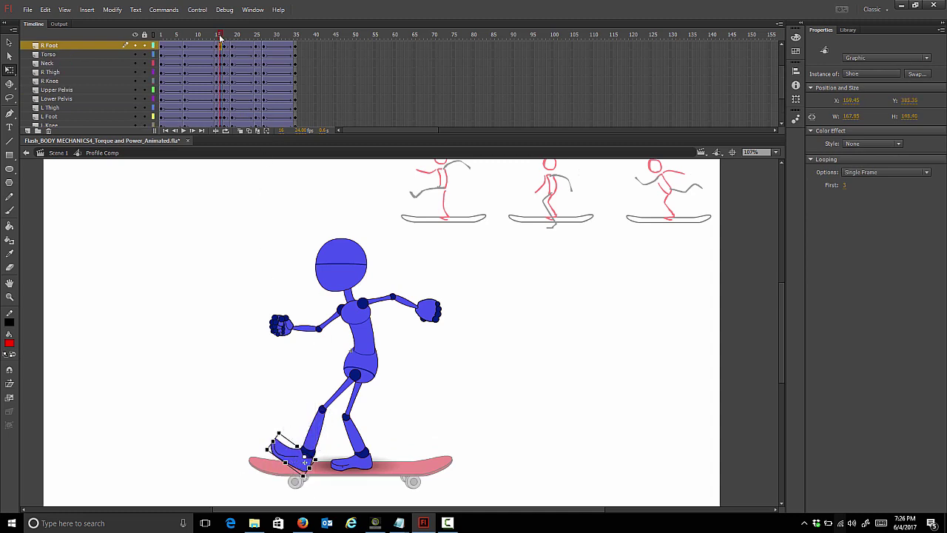
Step: Step between frames 16 and 19 to examine the in-between leg and arm poses
drag(220, 37, 220, 55)
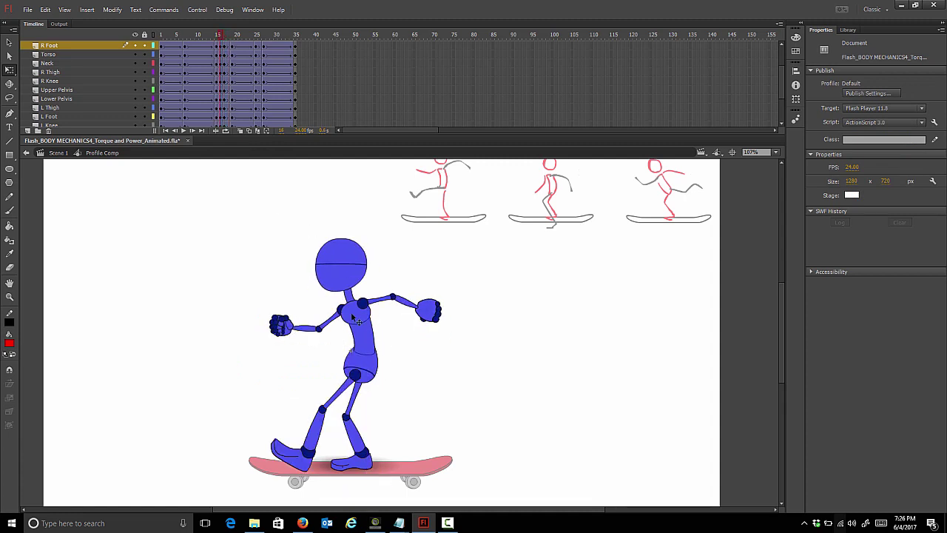
drag(219, 37, 224, 38)
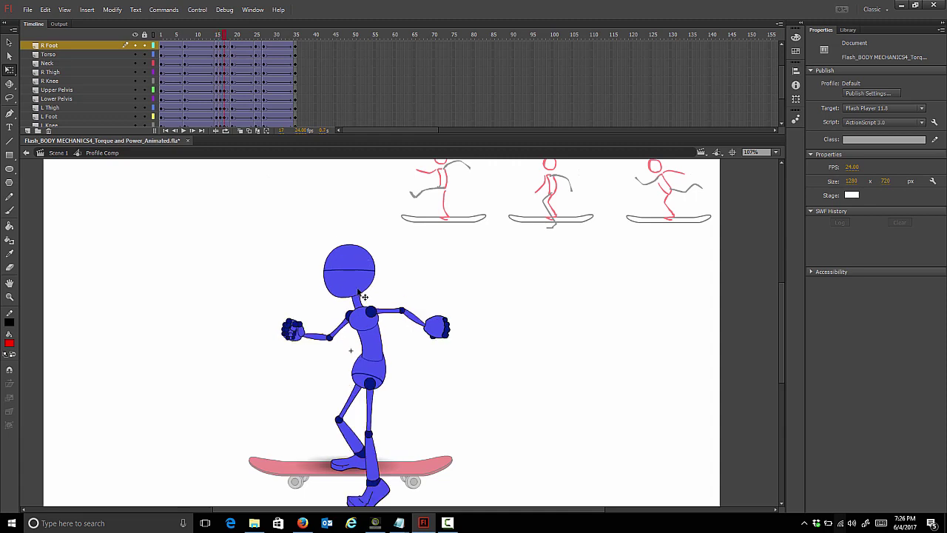
click(228, 41)
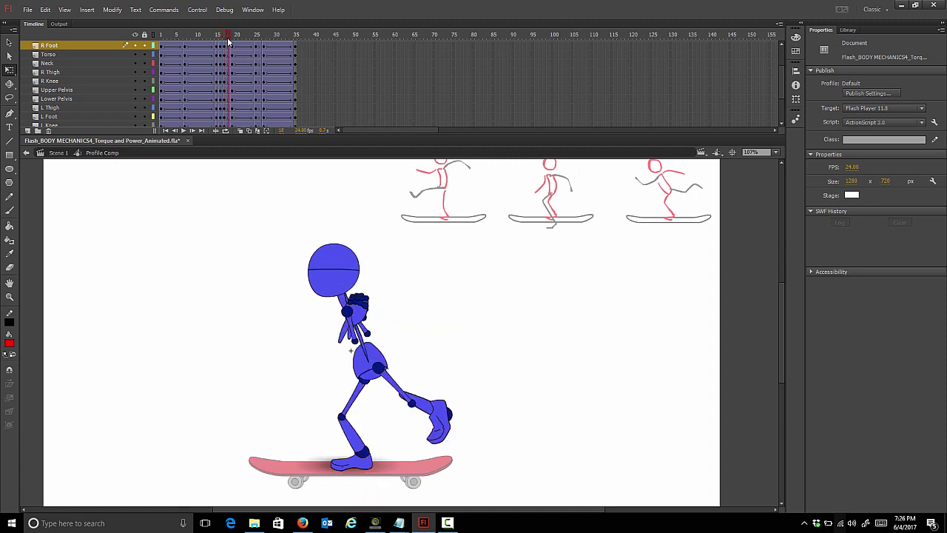
click(232, 41)
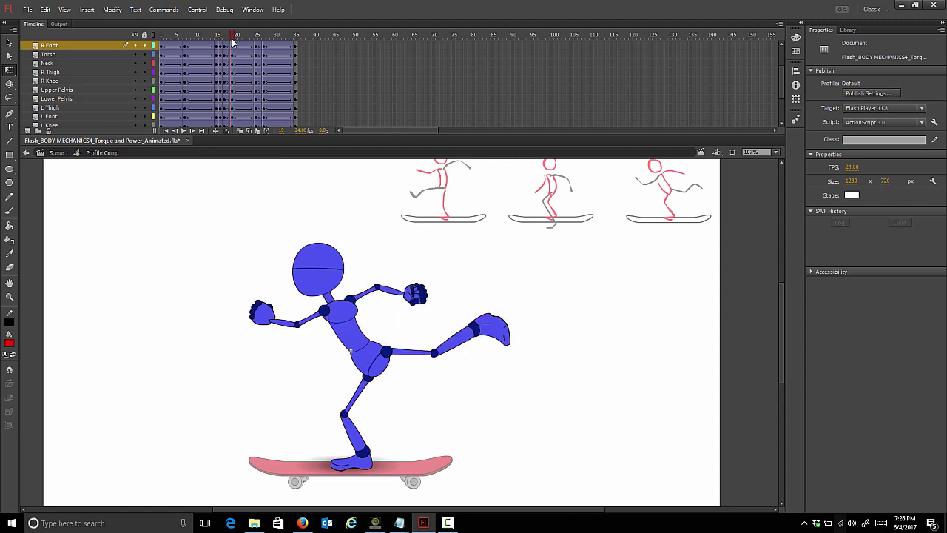
click(226, 46)
click(229, 45)
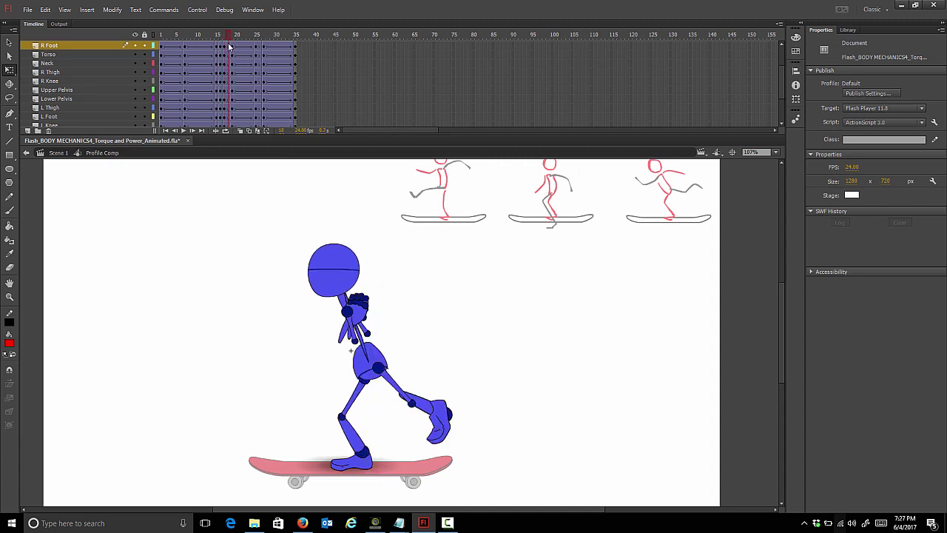
click(233, 44)
Step: Copy the right thigh and shin keyframes from frame 19 and paste them into frame 18
click(426, 354)
shift+click(459, 342)
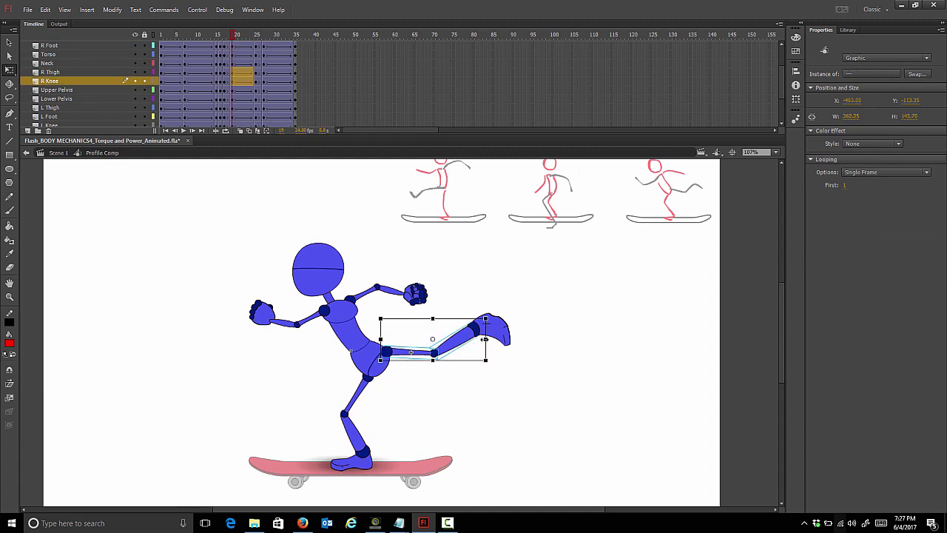
shift+click(496, 334)
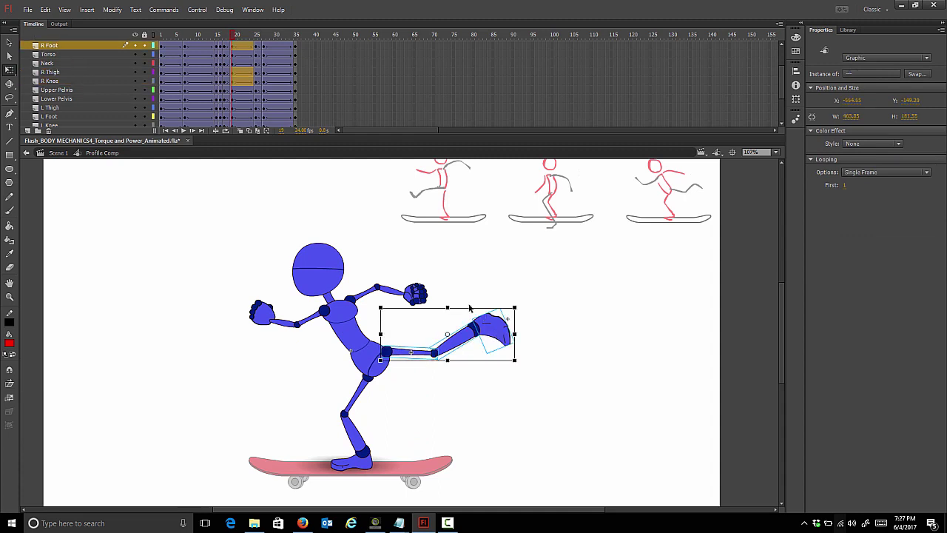
right_click(234, 80)
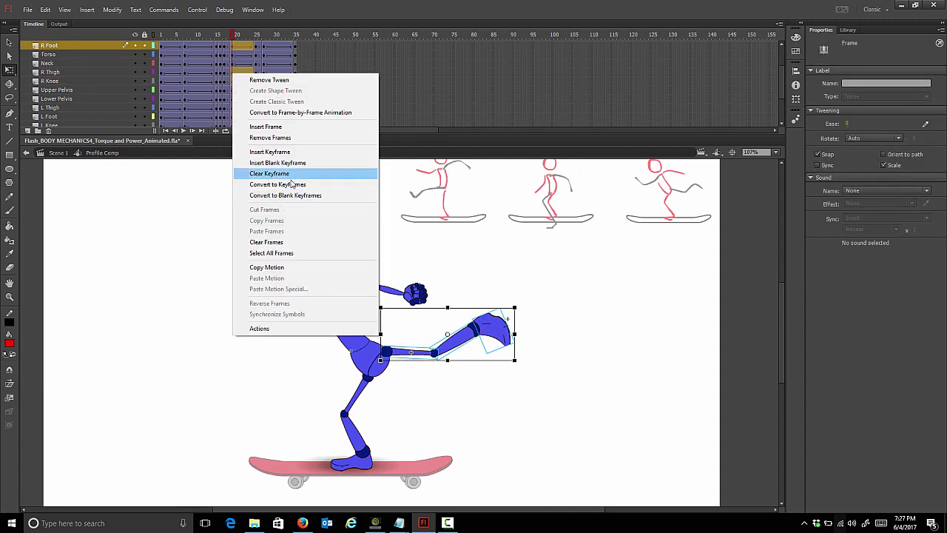
right_click(229, 81)
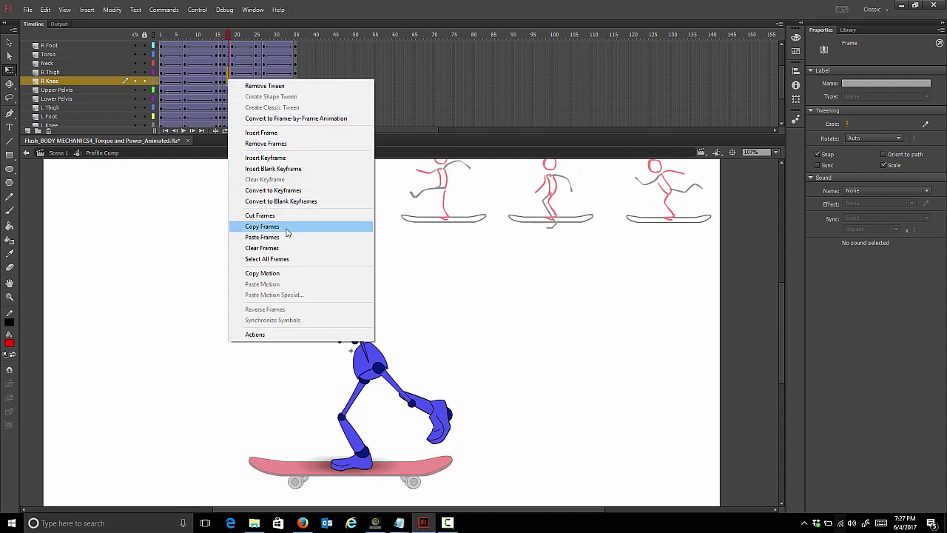
click(262, 236)
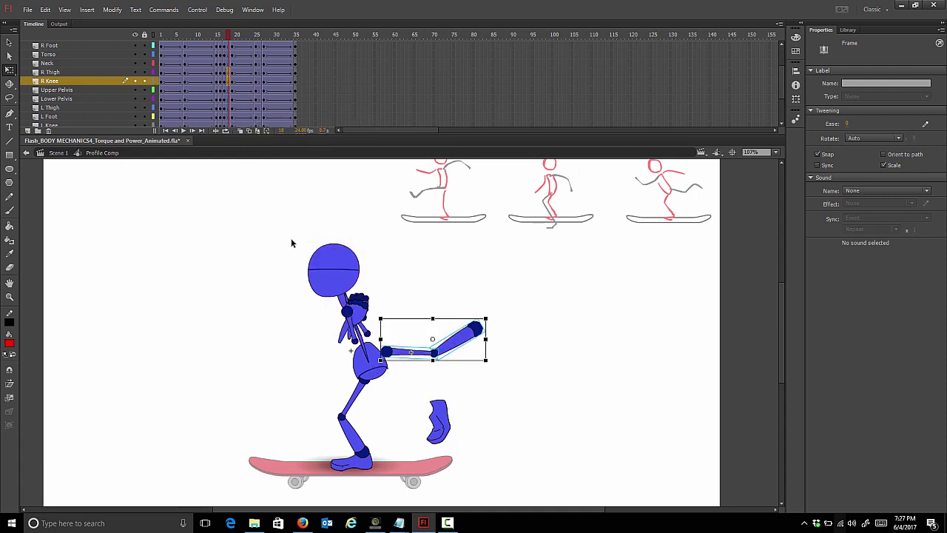
Step: Reattach the pasted right leg to the hip at frame 18 and rotate it slightly below the frame 19 pose, using onion skinning
click(417, 353)
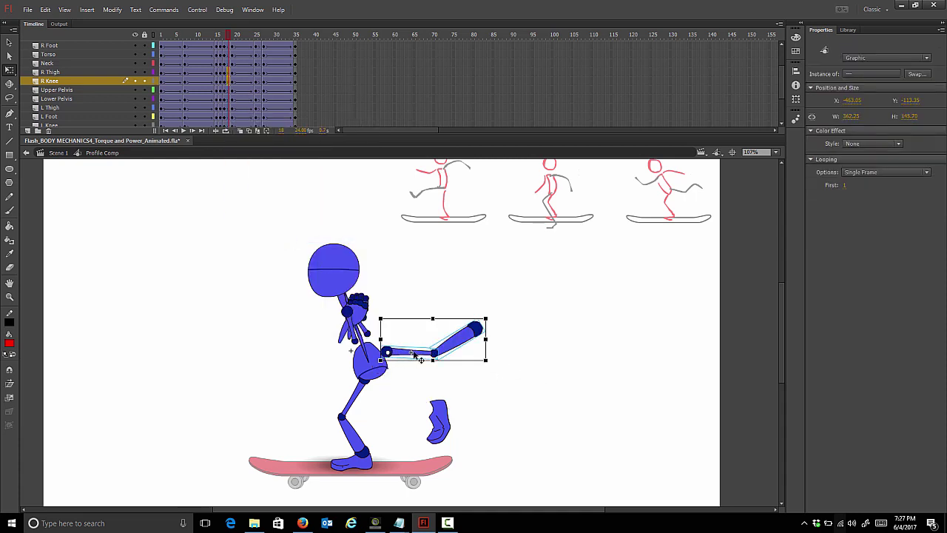
drag(426, 360, 382, 367)
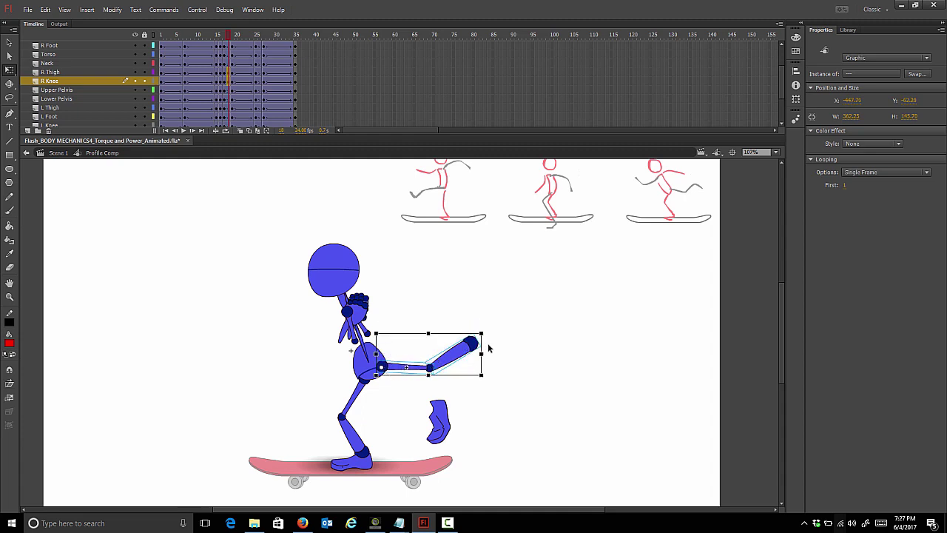
drag(486, 337, 482, 399)
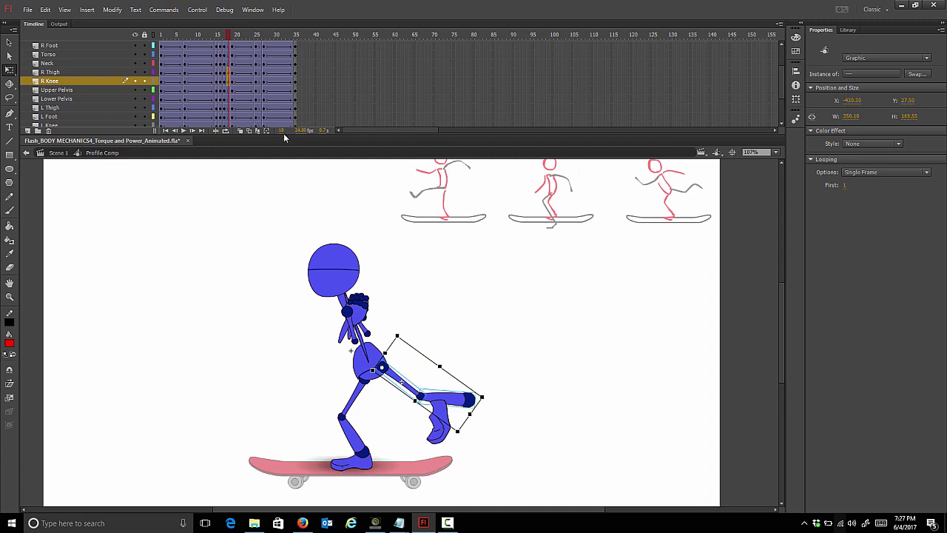
click(226, 130)
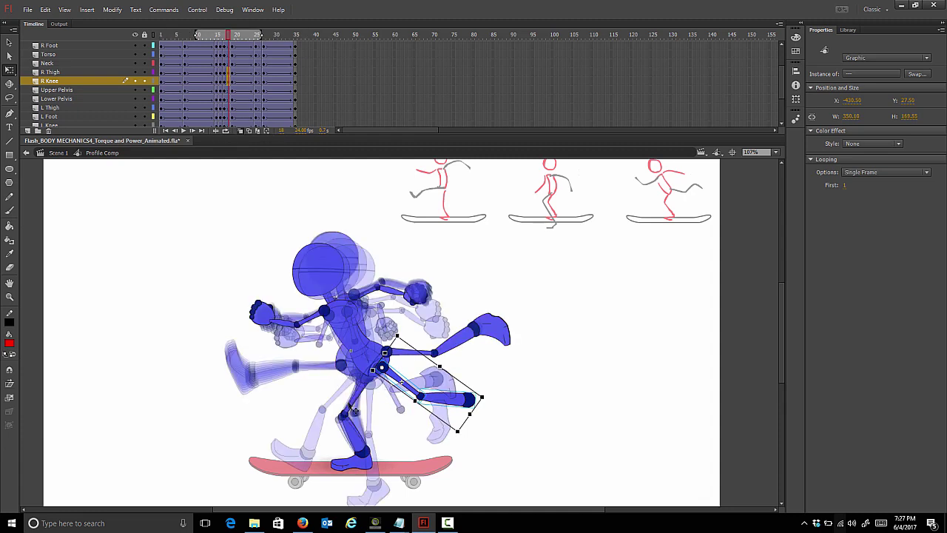
drag(491, 400, 503, 381)
Step: Rotate the right foot at frame 18 to trail behind the shin and seat it on the ankle
click(233, 46)
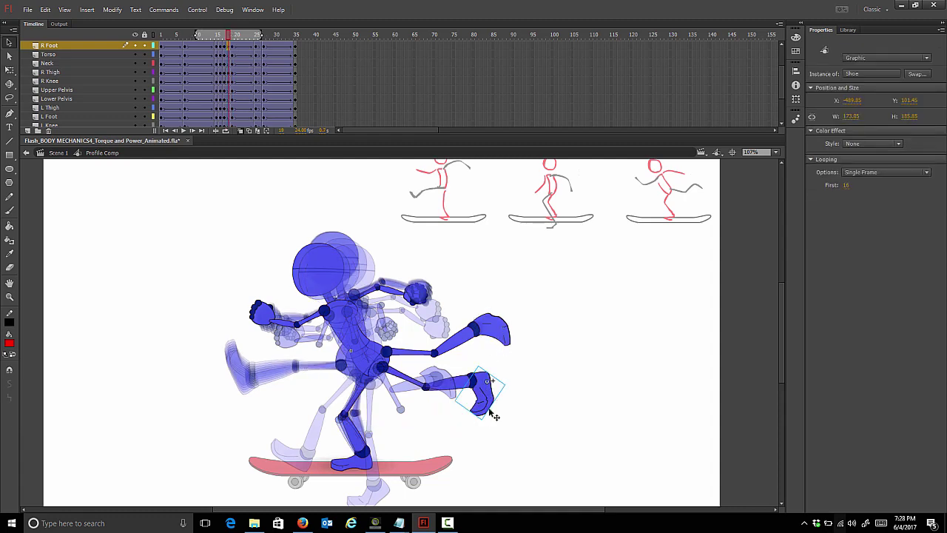
key(q)
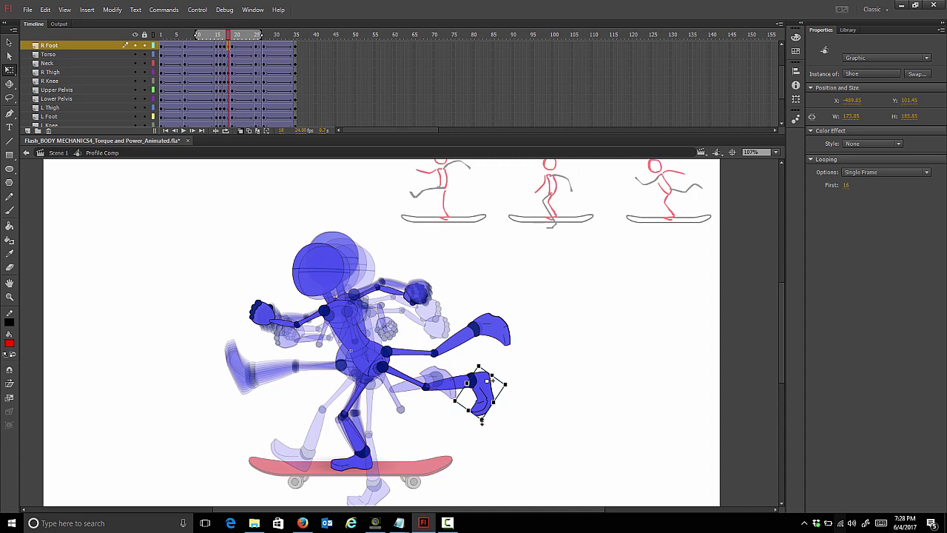
drag(491, 425, 511, 423)
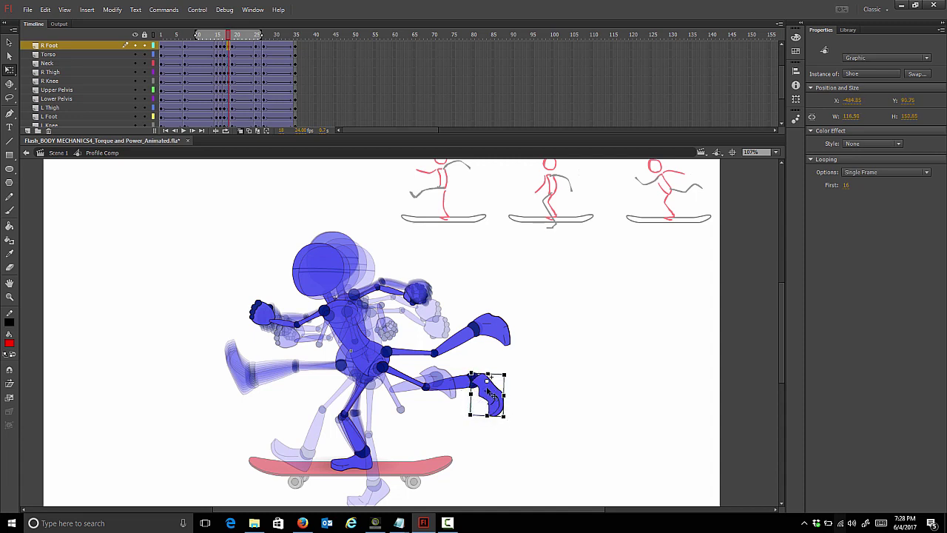
drag(489, 392, 490, 386)
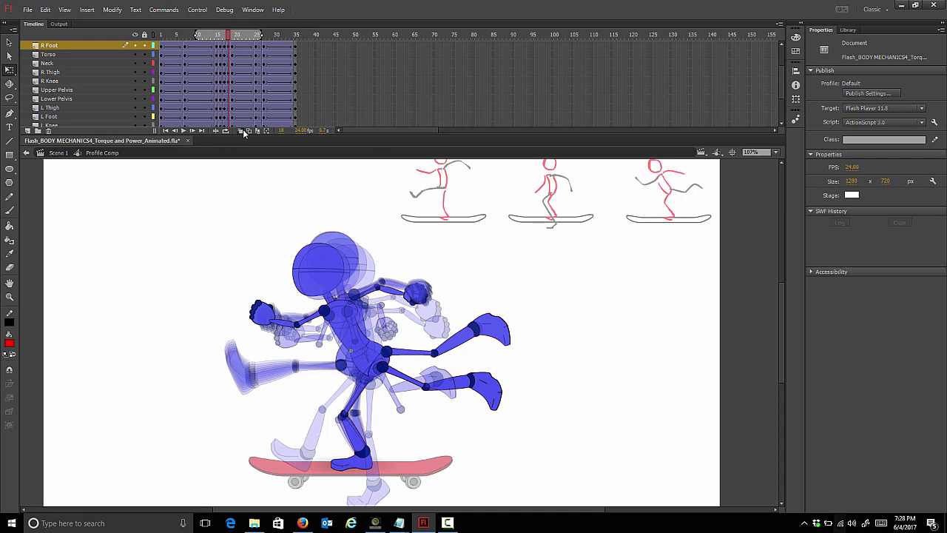
Step: Turn off onion skinning and insert keyframes at frame 18 across all body layers
click(241, 130)
click(224, 45)
drag(223, 44, 230, 66)
scroll(230, 76, up, 2)
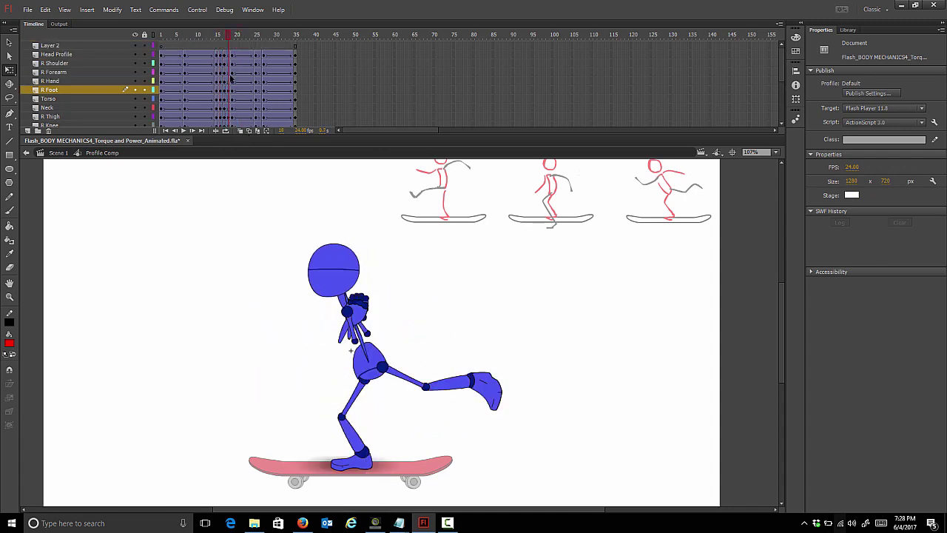
click(227, 57)
scroll(230, 77, down, 4)
shift+click(228, 107)
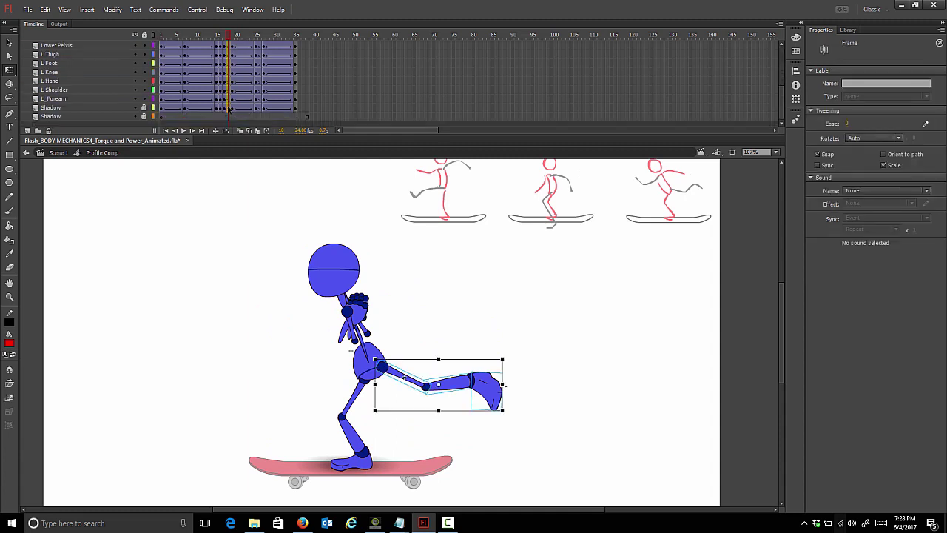
key(F6)
Step: Step between frames 17 and 19 to examine how the arms swing through the frame 18 pose
drag(228, 40, 227, 41)
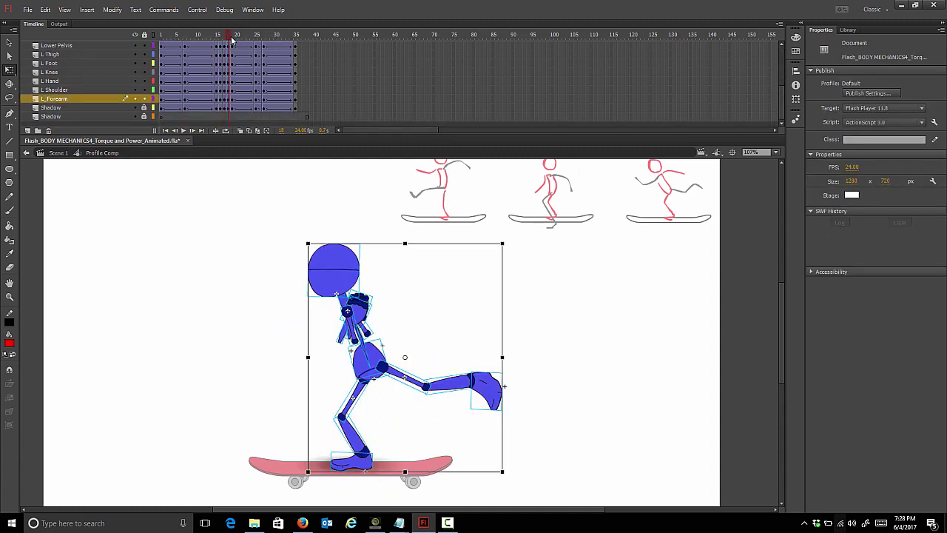
click(231, 40)
click(229, 41)
drag(230, 38, 229, 39)
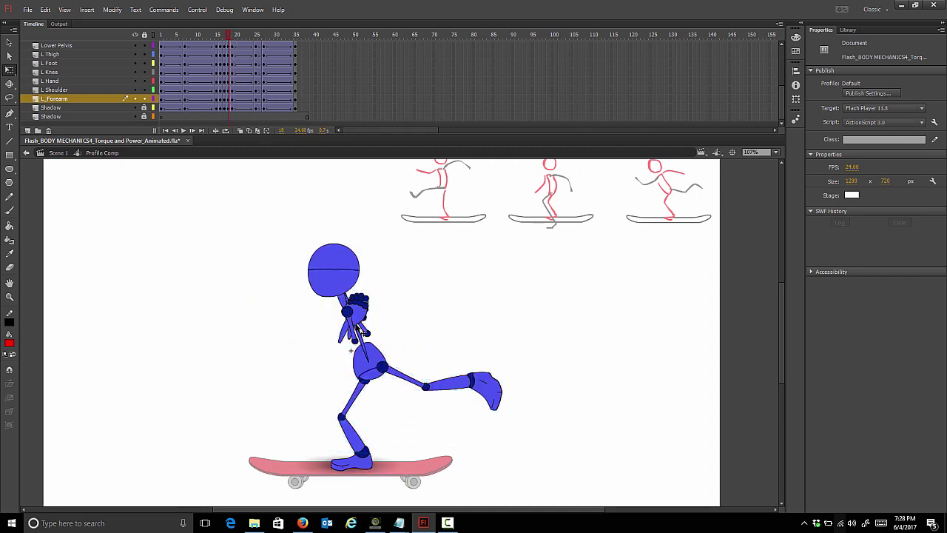
drag(228, 35, 224, 41)
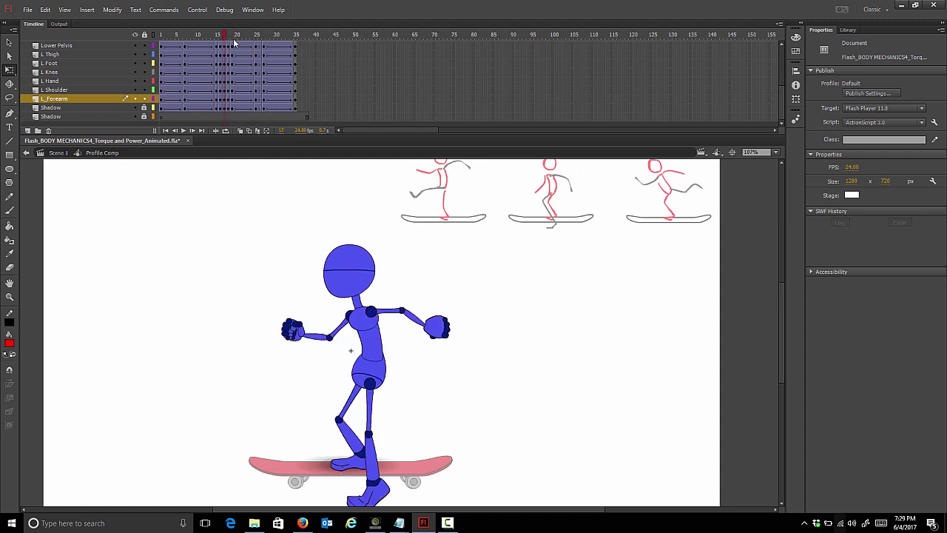
key(period)
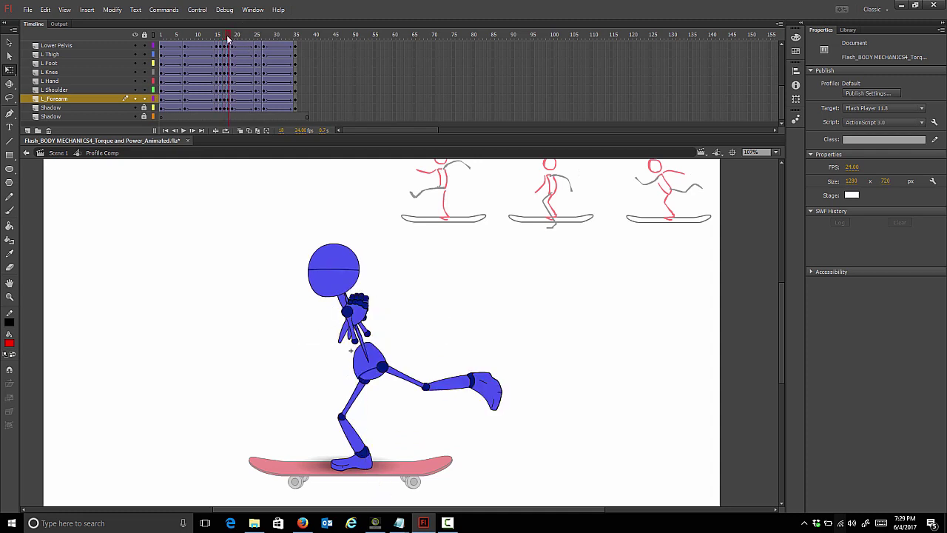
drag(227, 35, 234, 37)
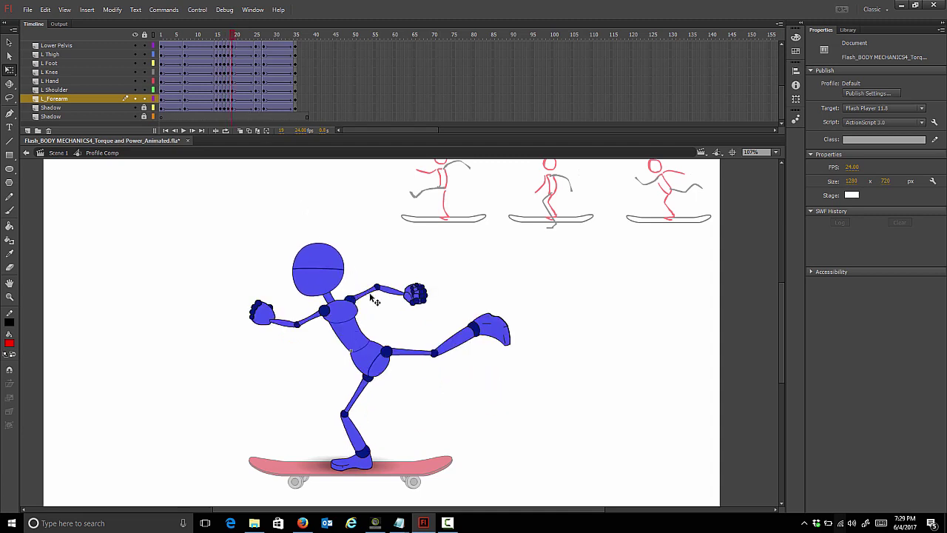
Step: Copy the right shoulder, forearm and hand keyframes from frame 17 and paste them into frame 18
scroll(222, 82, up, 3)
click(225, 55)
right_click(225, 63)
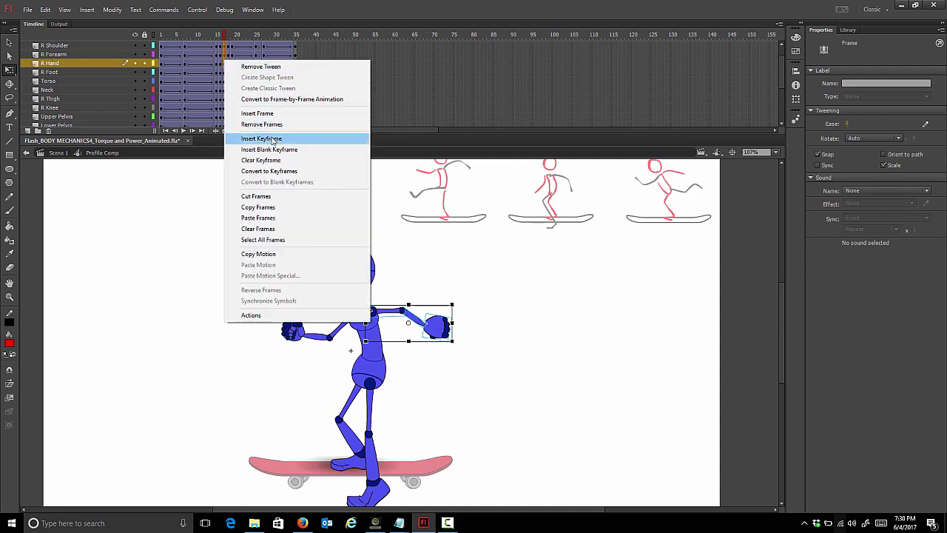
click(292, 214)
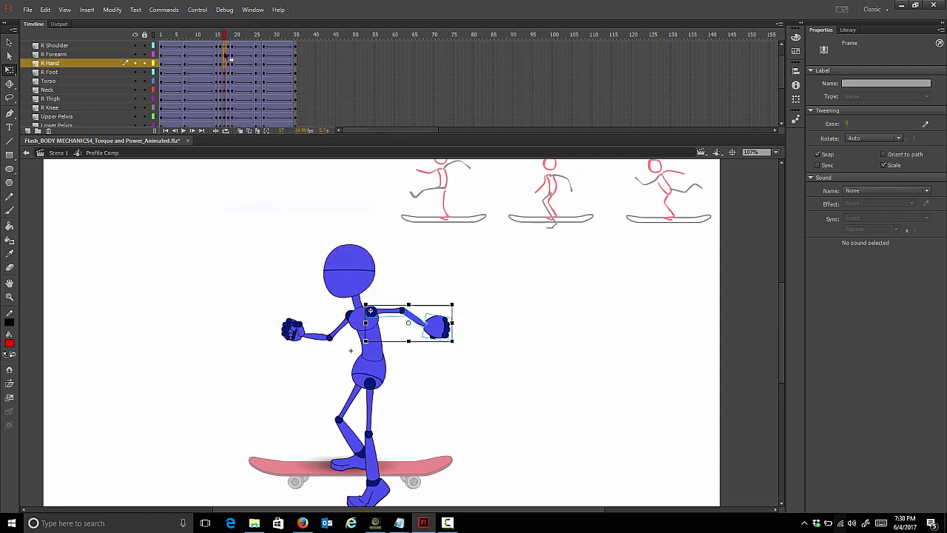
drag(230, 46, 229, 66)
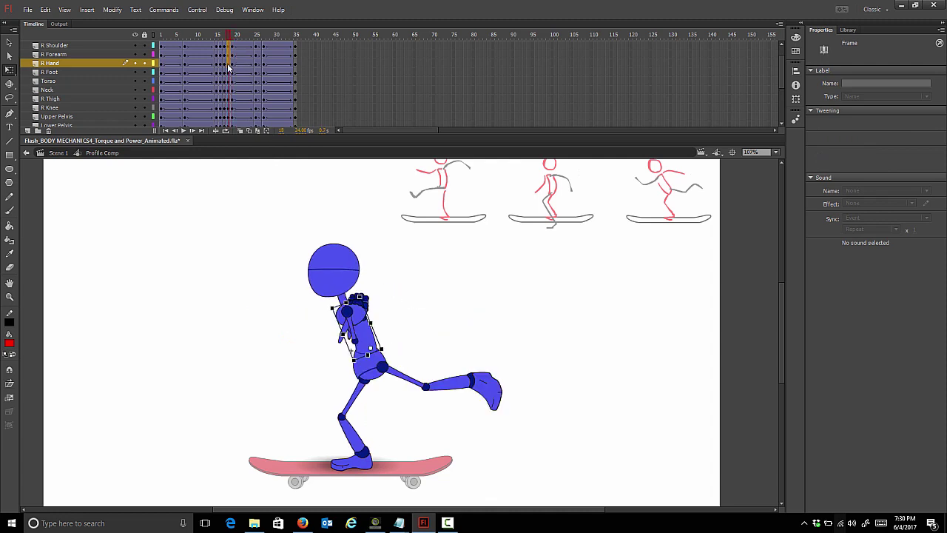
right_click(228, 66)
click(287, 223)
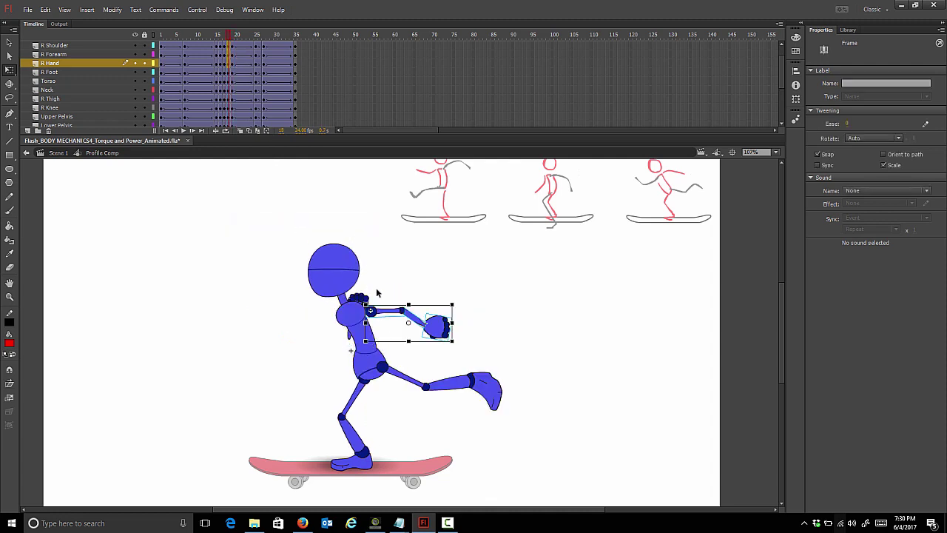
Step: Reattach the pasted right arm to the torso's shoulder at frame 18 and compare it with the adjacent frames
drag(391, 314, 371, 311)
key(comma)
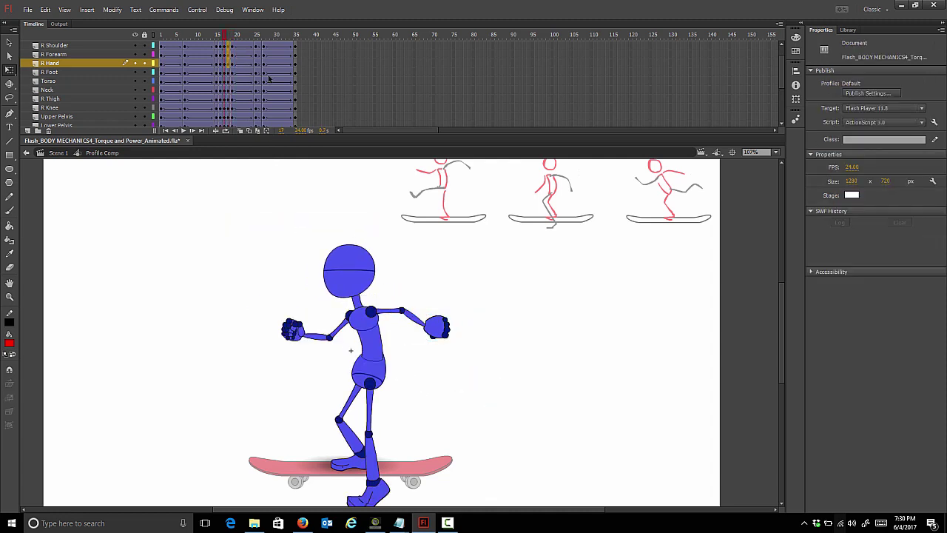
key(period)
key(period)
key(comma)
Step: Try rotating the whole right arm downward around its shoulder at frame 17 and compare it with frame 18
click(437, 331)
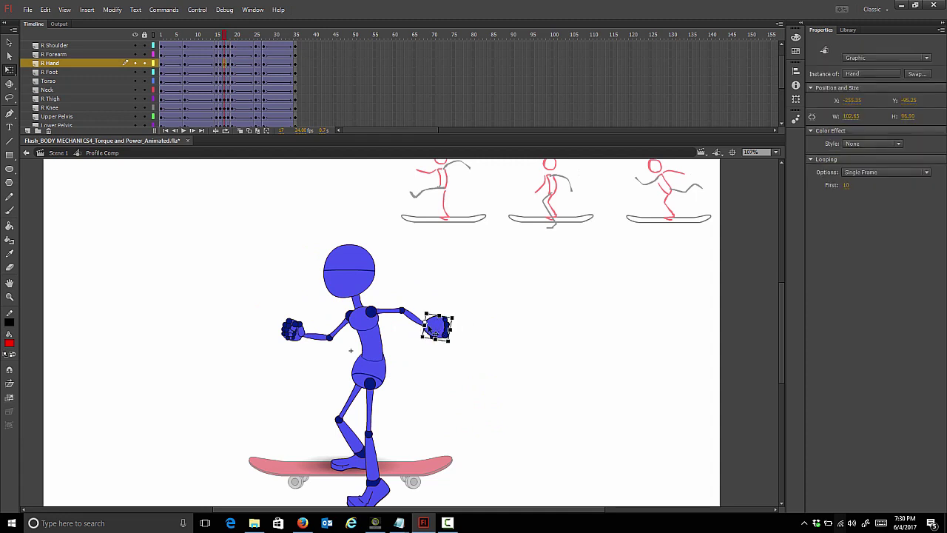
shift+click(418, 321)
shift+click(388, 311)
drag(409, 323, 376, 313)
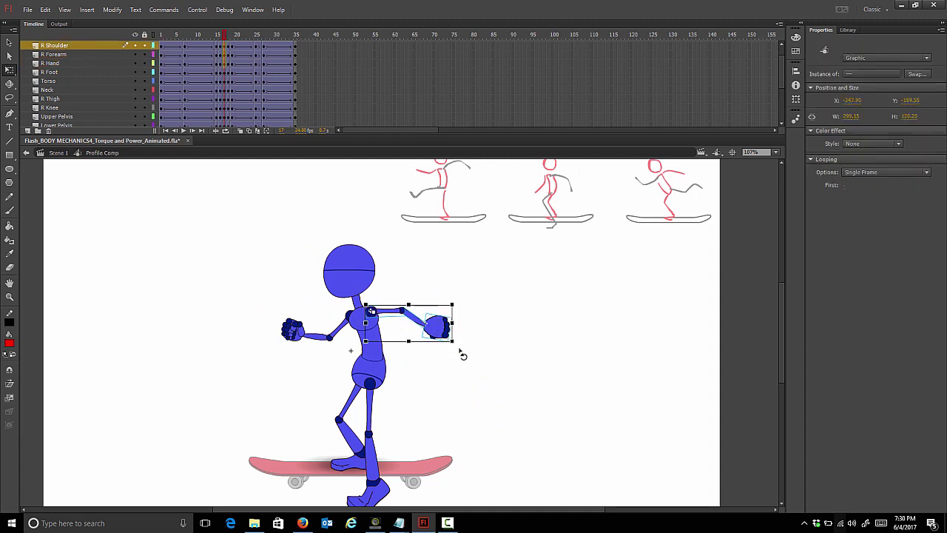
drag(461, 355, 433, 384)
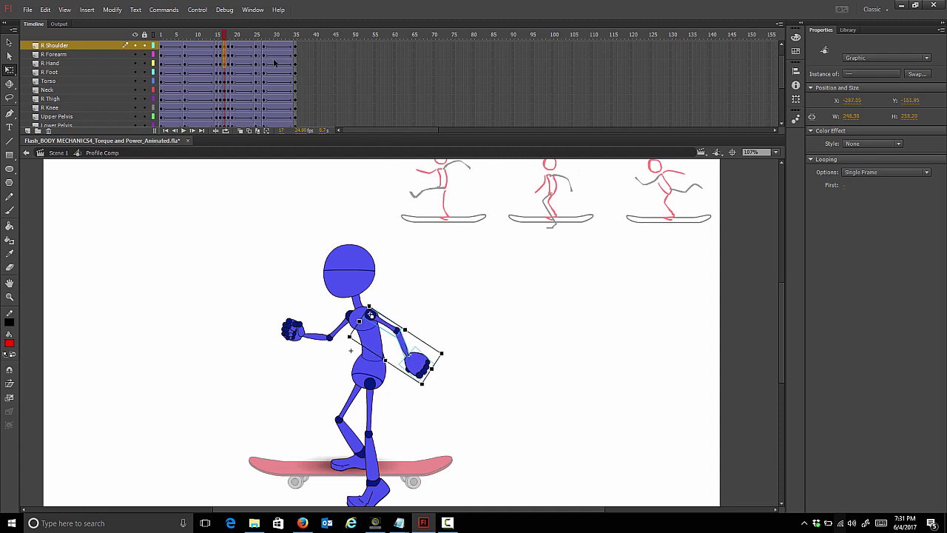
drag(224, 37, 228, 45)
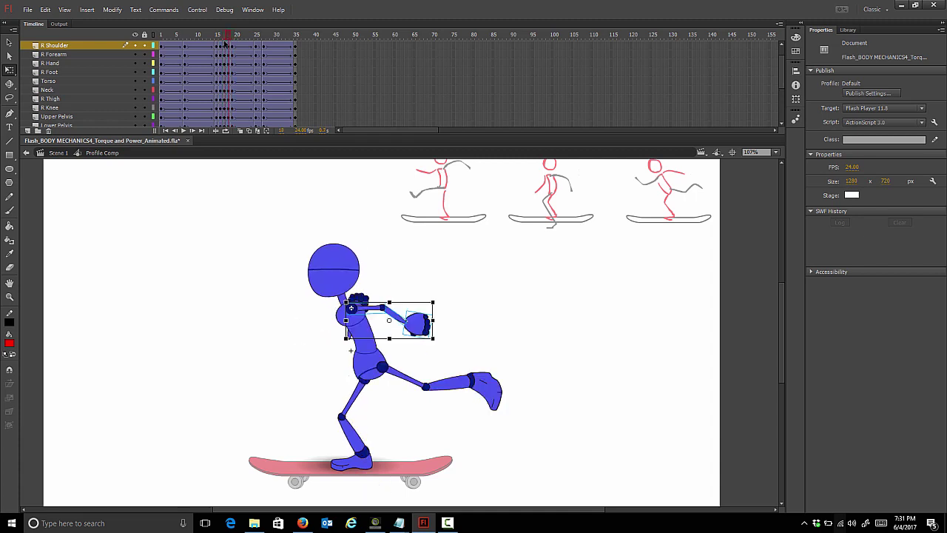
key(comma)
key(period)
key(period)
key(comma)
key(comma)
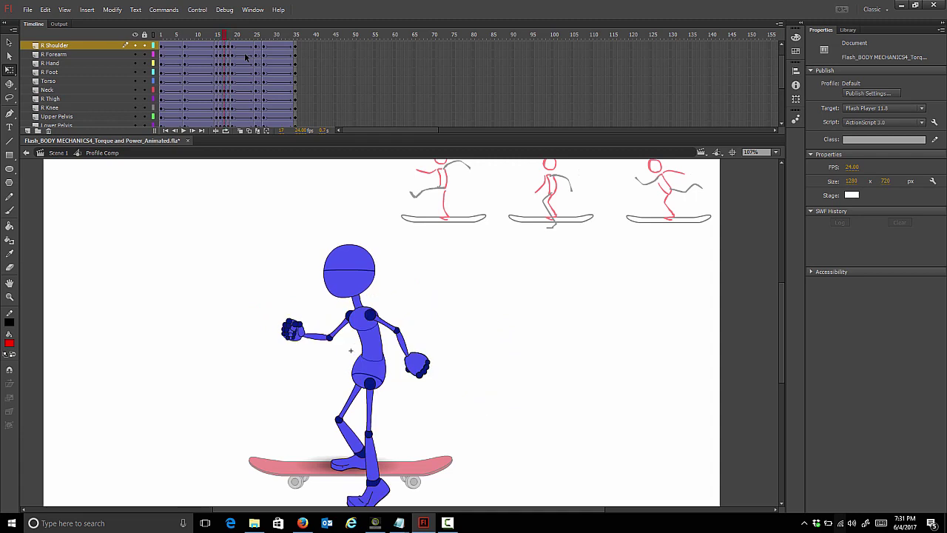
Step: Rotate the right arm downward at frame 18 and bend the forearm and hand at the elbow across the torso
drag(427, 360, 415, 375)
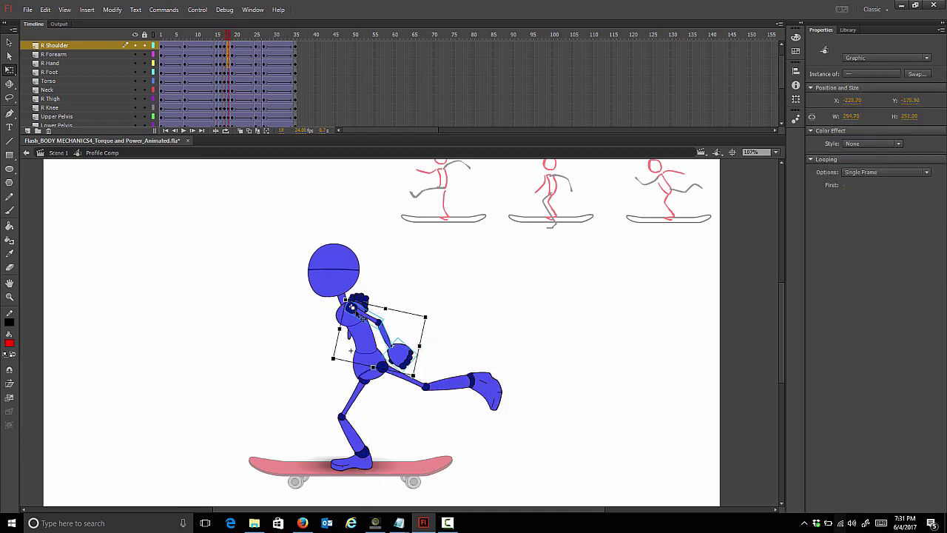
drag(355, 309, 378, 322)
drag(422, 376, 343, 376)
Step: Step back and forth through the frames around 17 and 18 to examine the revised right-arm swing
key(comma)
key(comma)
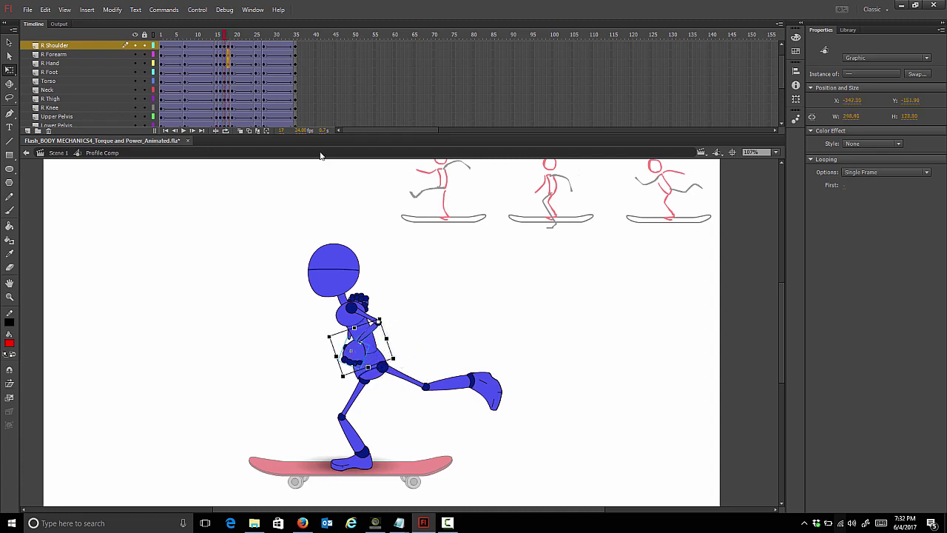
key(period)
key(period)
key(period)
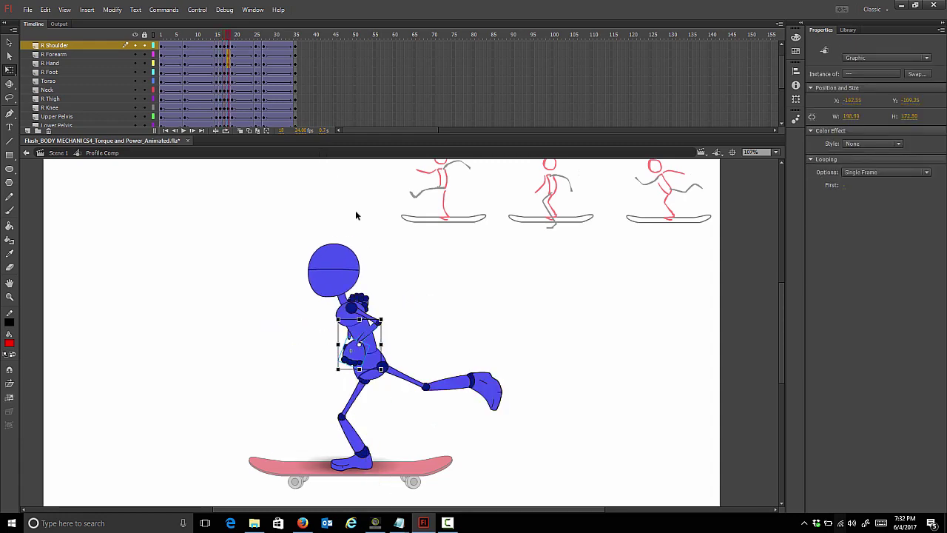
key(period)
key(comma)
key(comma)
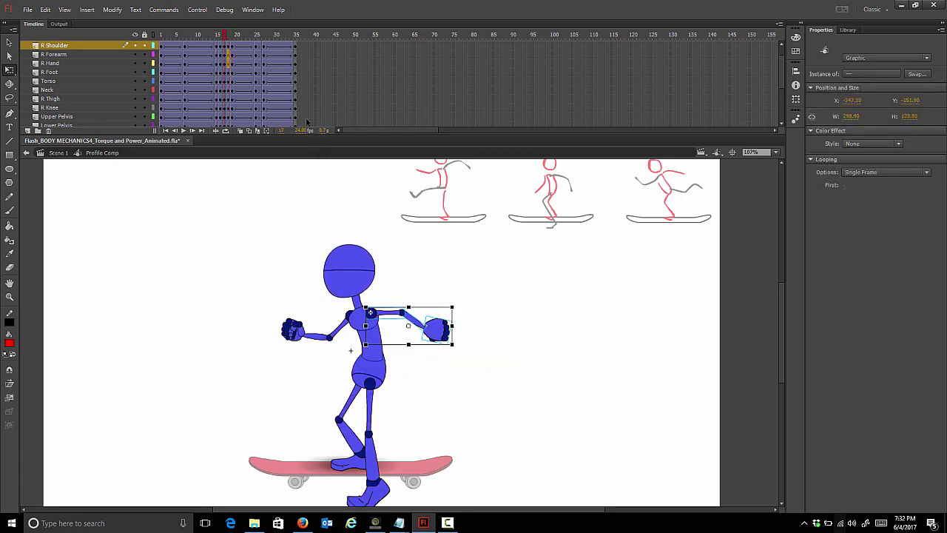
drag(233, 37, 224, 43)
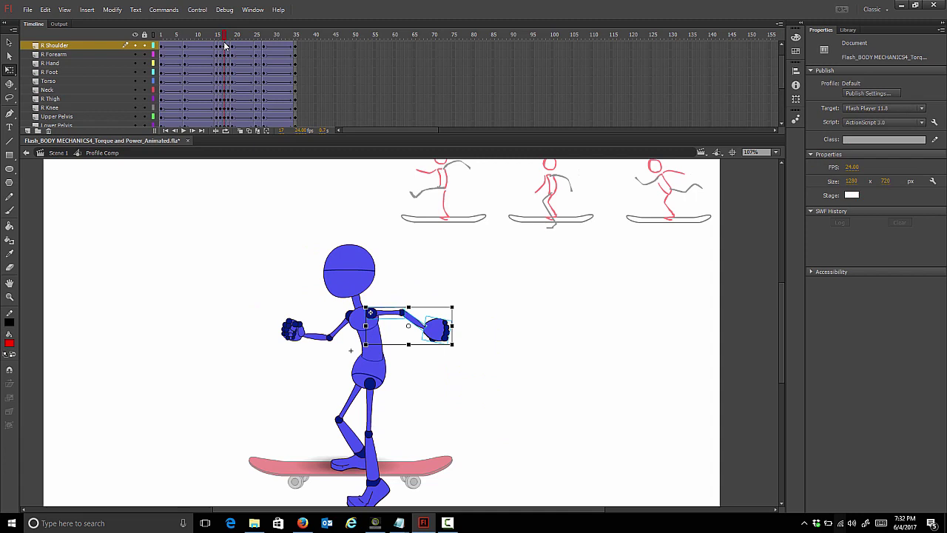
Step: Copy the left arm's hand, shoulder and forearm frames from frame 17 and paste them into frame 18
click(289, 229)
click(297, 334)
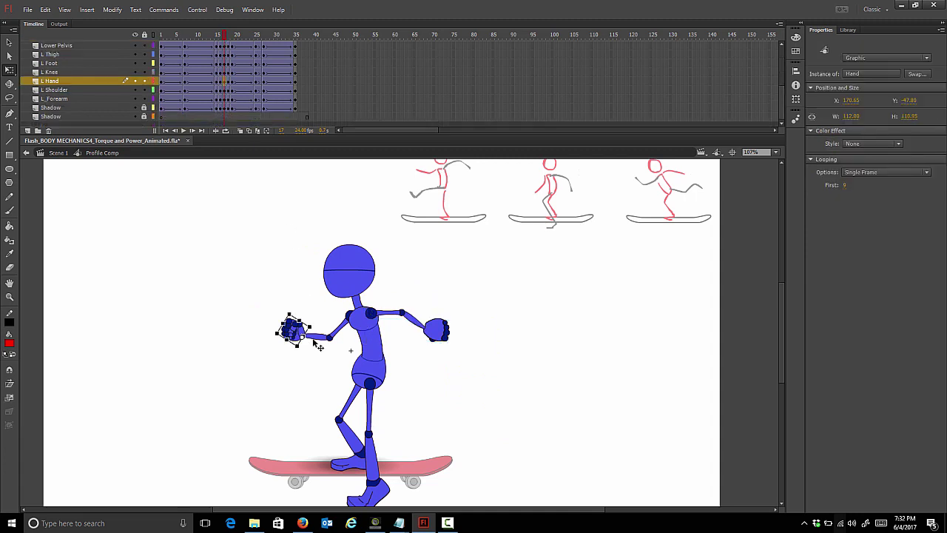
click(316, 337)
click(346, 336)
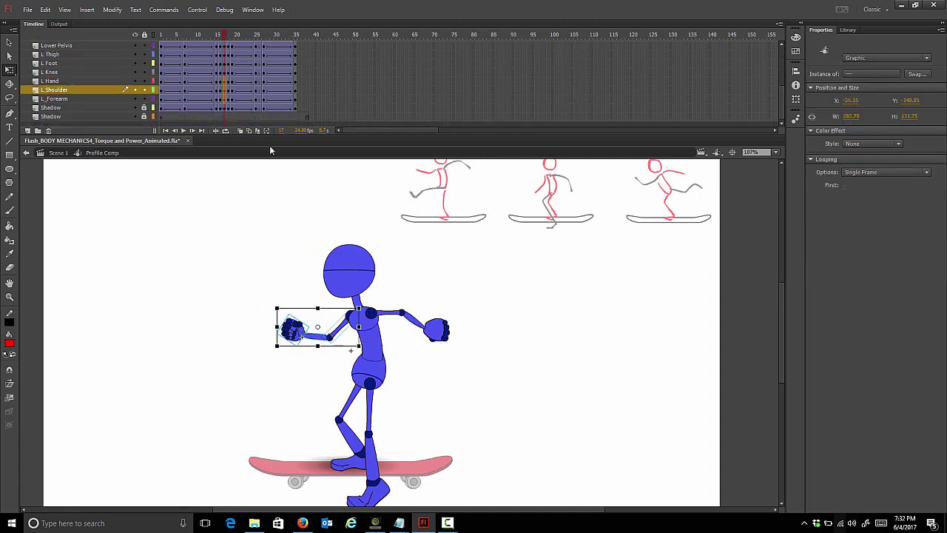
click(225, 82)
shift+click(225, 97)
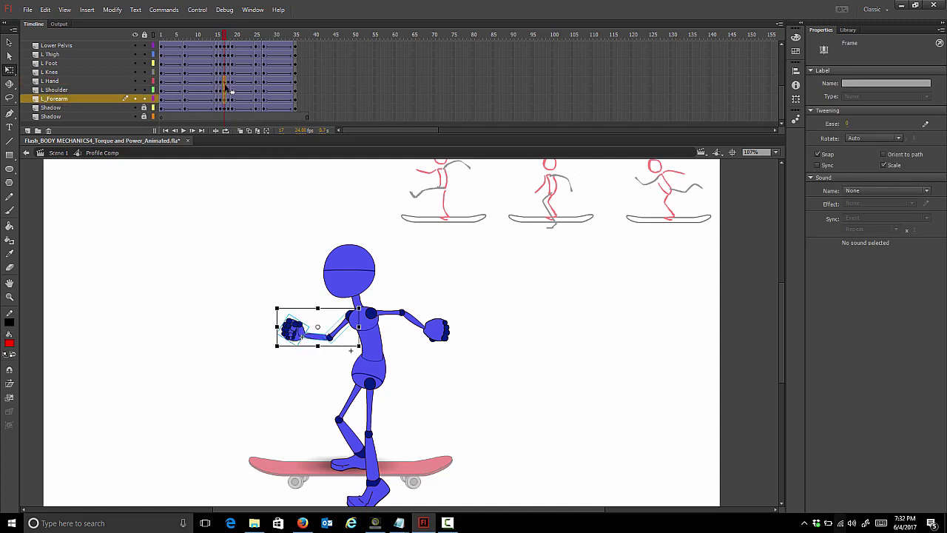
right_click(225, 85)
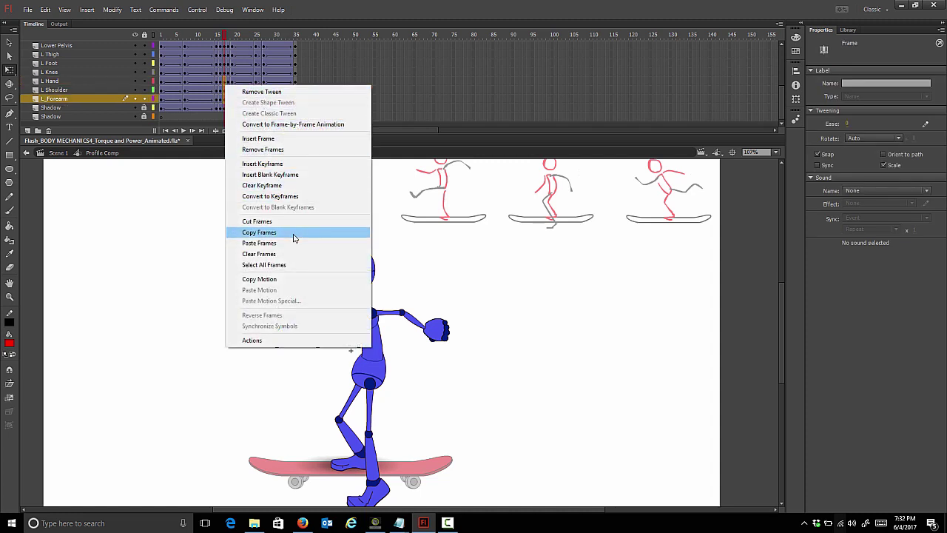
click(229, 87)
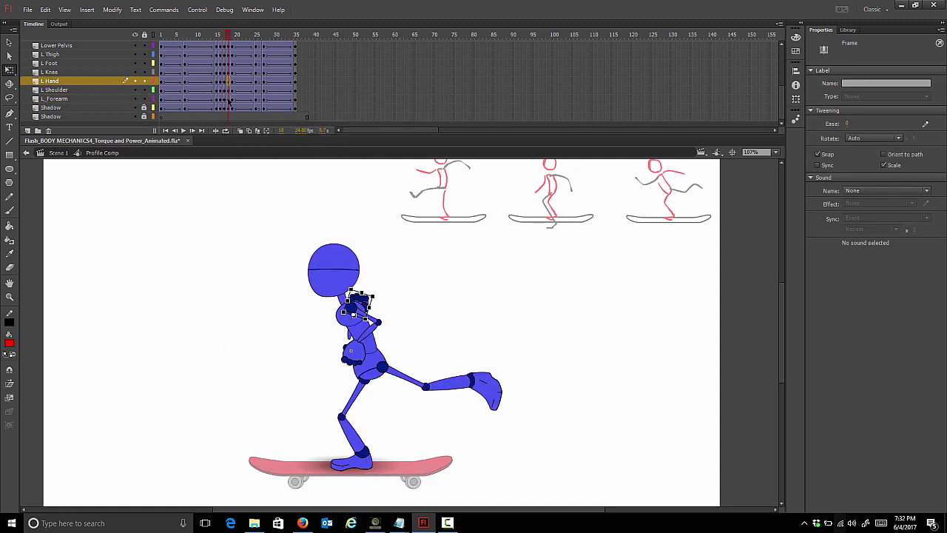
click(229, 100)
right_click(228, 99)
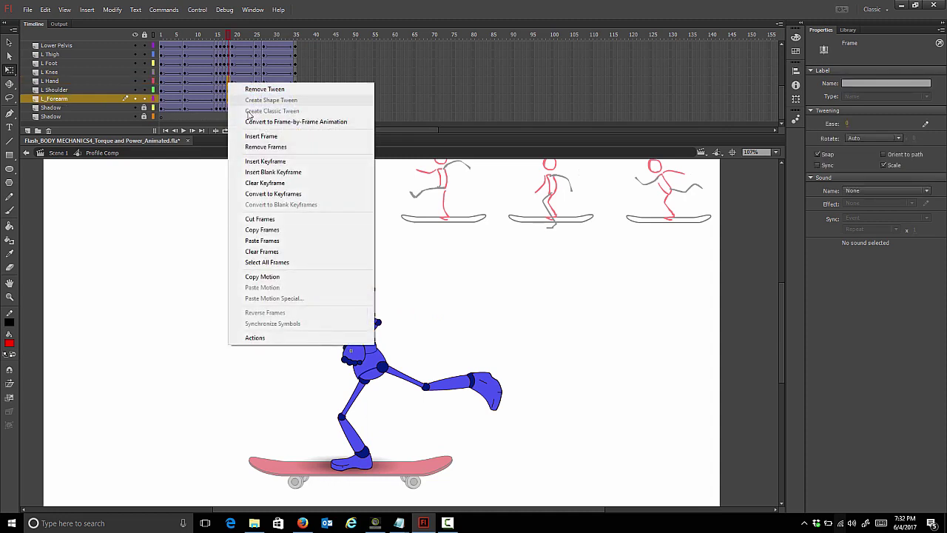
click(279, 242)
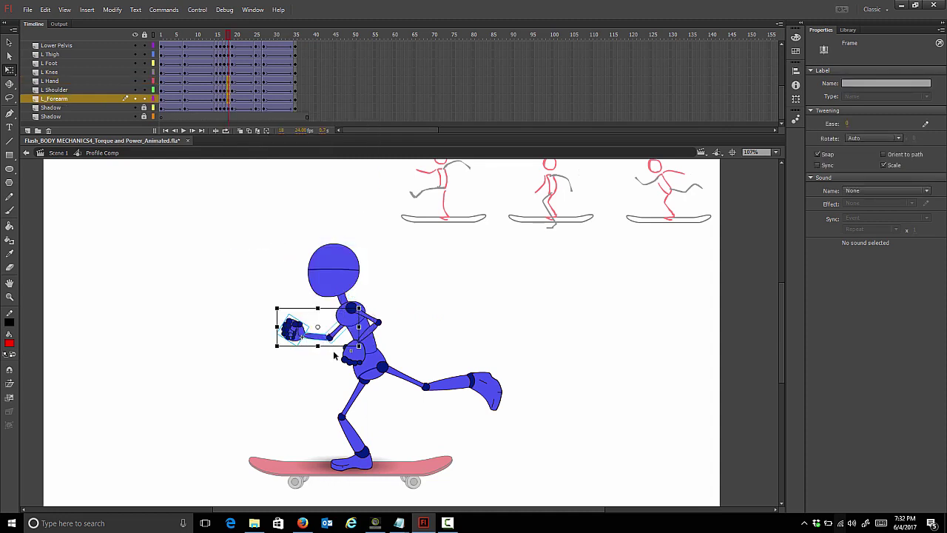
Step: Step back and forth between frames 17, 18 and 19 to compare the left arm's positions
key(comma)
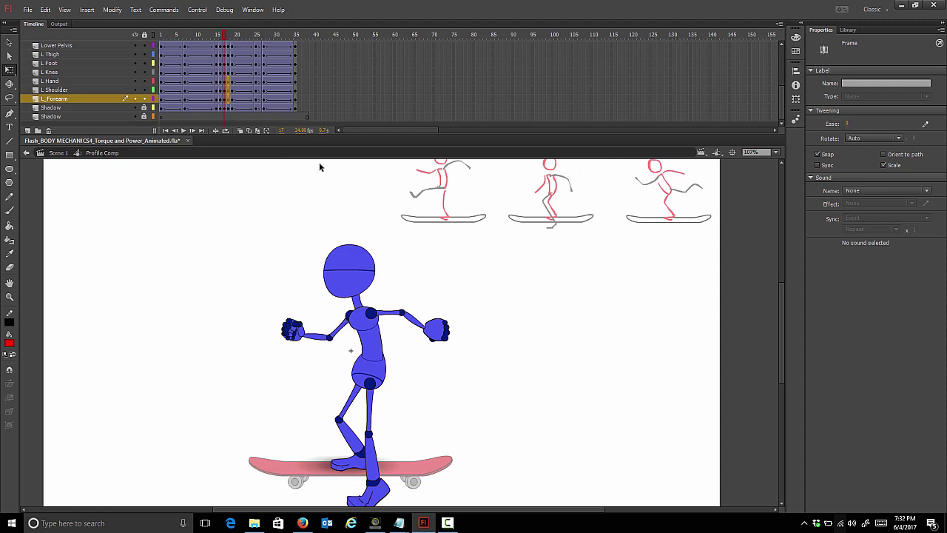
key(period)
key(period)
key(comma)
key(comma)
key(comma)
key(period)
key(period)
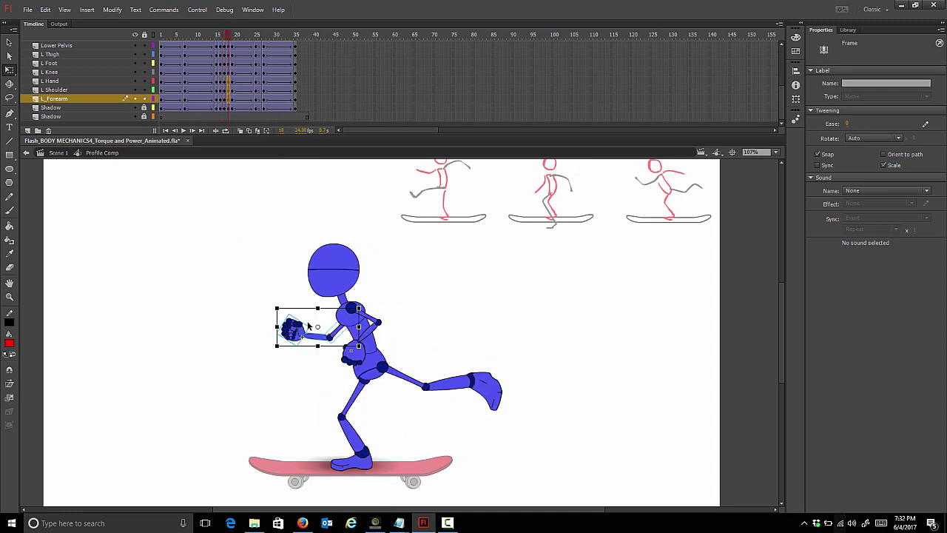
key(period)
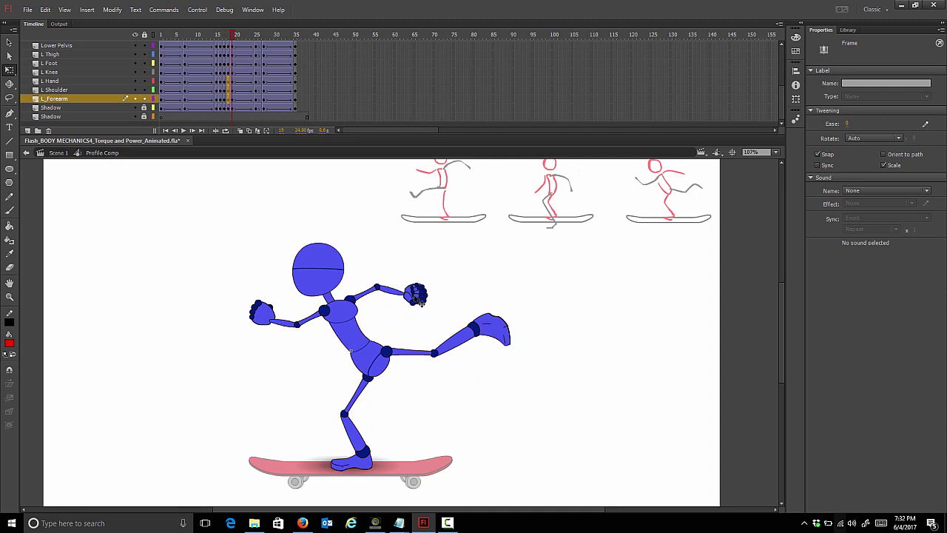
key(comma)
Step: Rotate the pasted left arm backward around its shoulder at frame 18 and bend its forearm and hand behind the torso
click(353, 317)
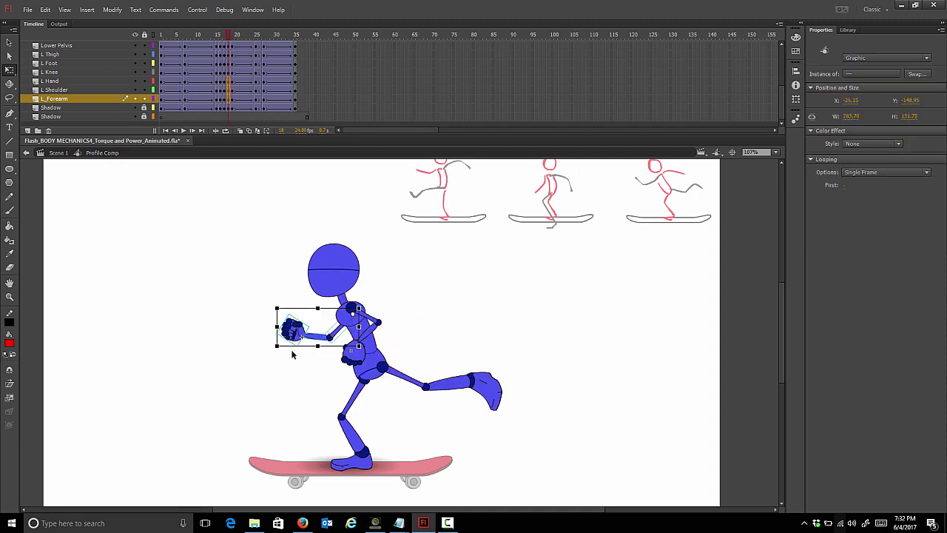
drag(288, 359, 478, 317)
shift+click(460, 301)
drag(489, 359, 435, 347)
shift+click(453, 300)
drag(452, 301, 372, 323)
key(comma)
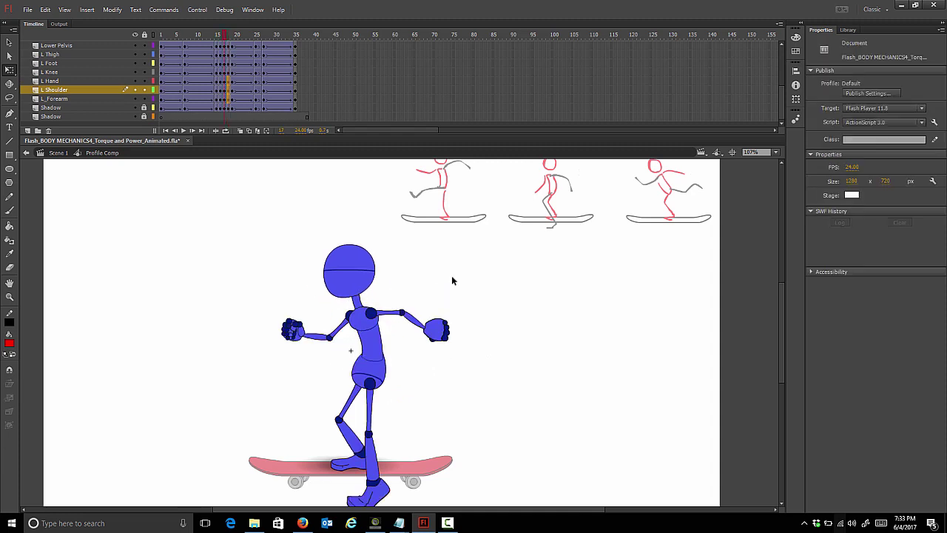
key(period)
Step: Rotate the left arm and the right arm slightly upward around their shoulders at frame 25
key(period)
key(period)
key(period)
key(period)
key(period)
key(period)
key(period)
drag(367, 269, 442, 308)
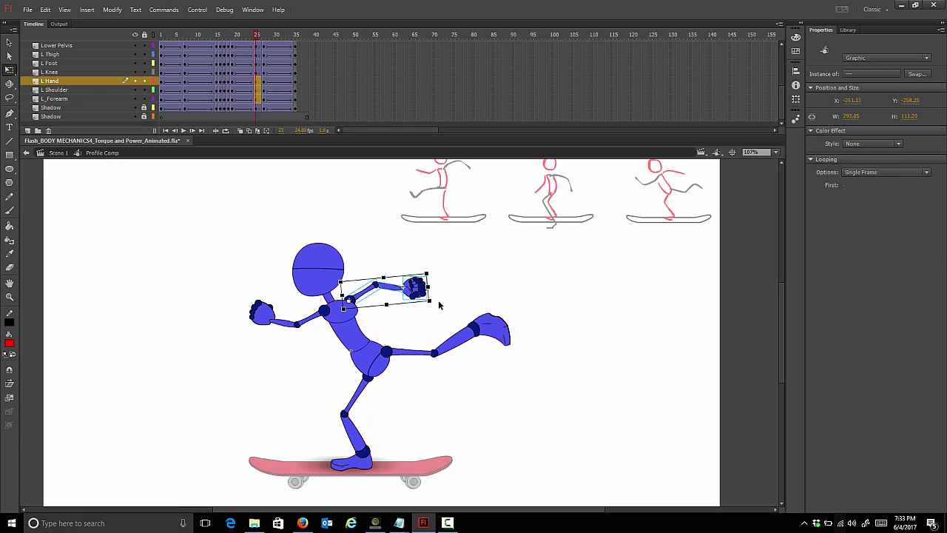
click(264, 318)
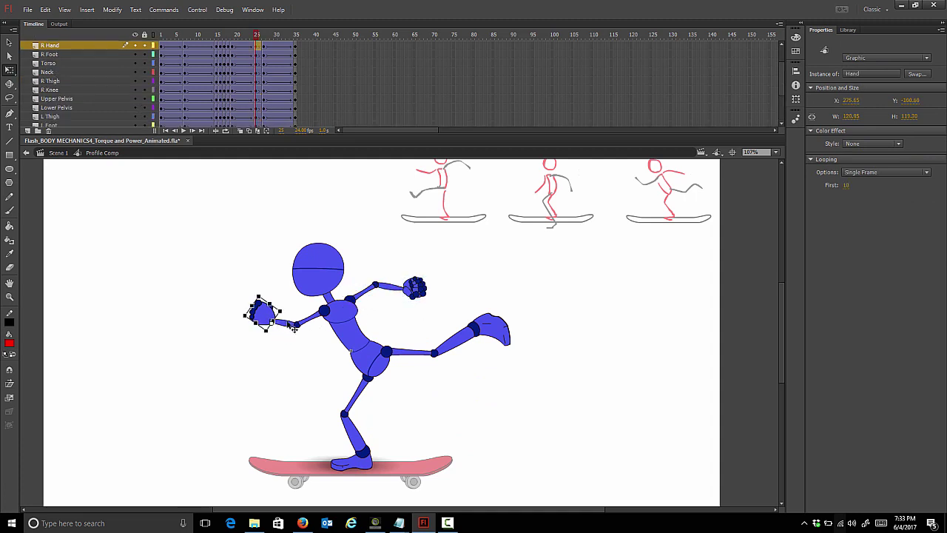
Step: Rotate the whole right leg slightly upward around the hip at frame 25 and stretch the entire figure slightly taller from its feet
click(412, 352)
shift+click(459, 339)
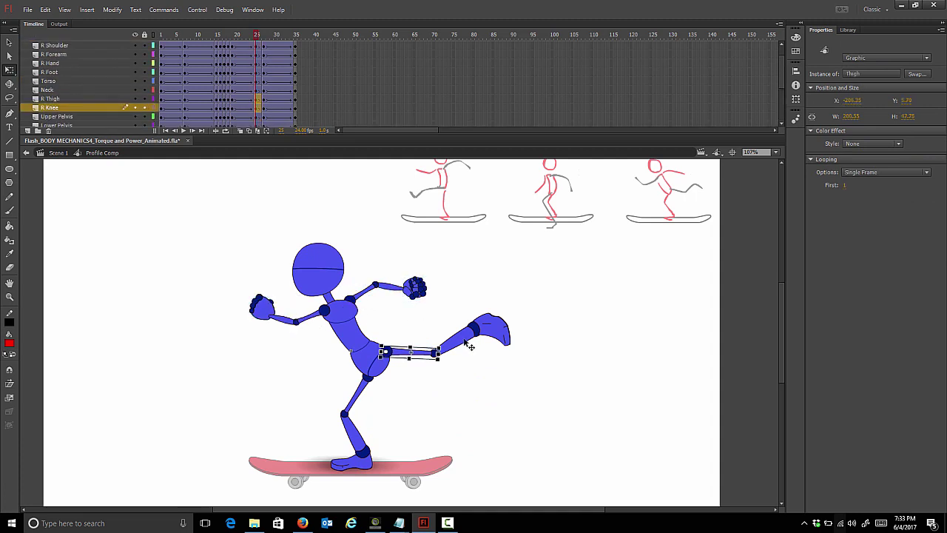
shift+click(490, 328)
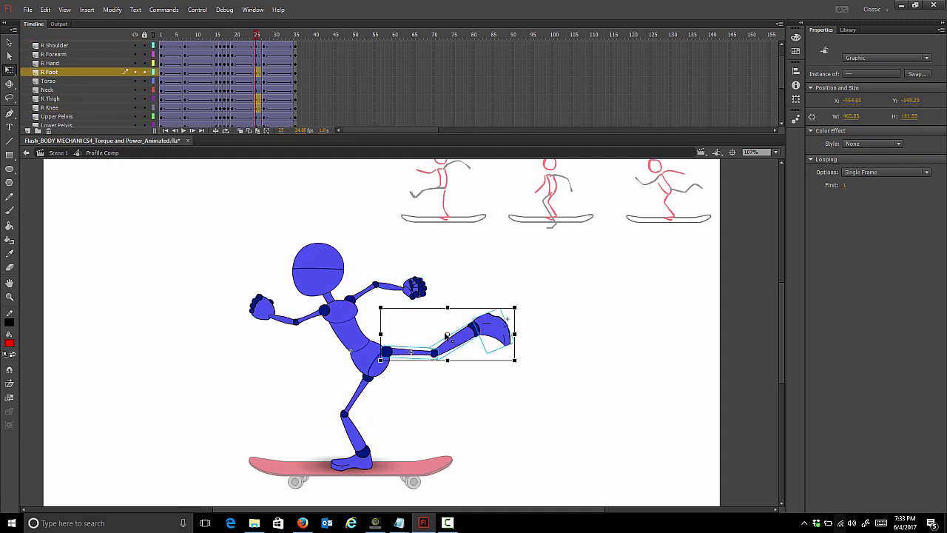
drag(447, 335, 387, 351)
drag(522, 368, 525, 365)
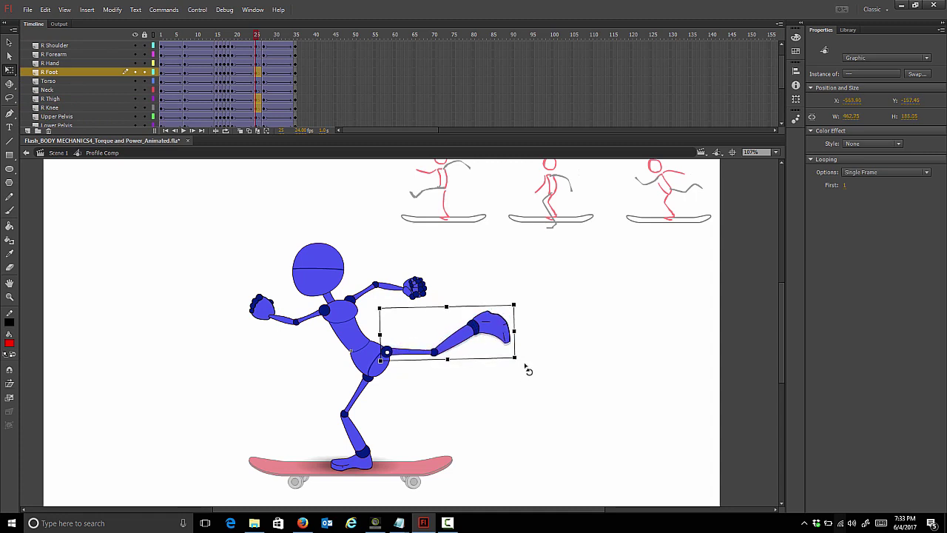
drag(227, 208, 533, 477)
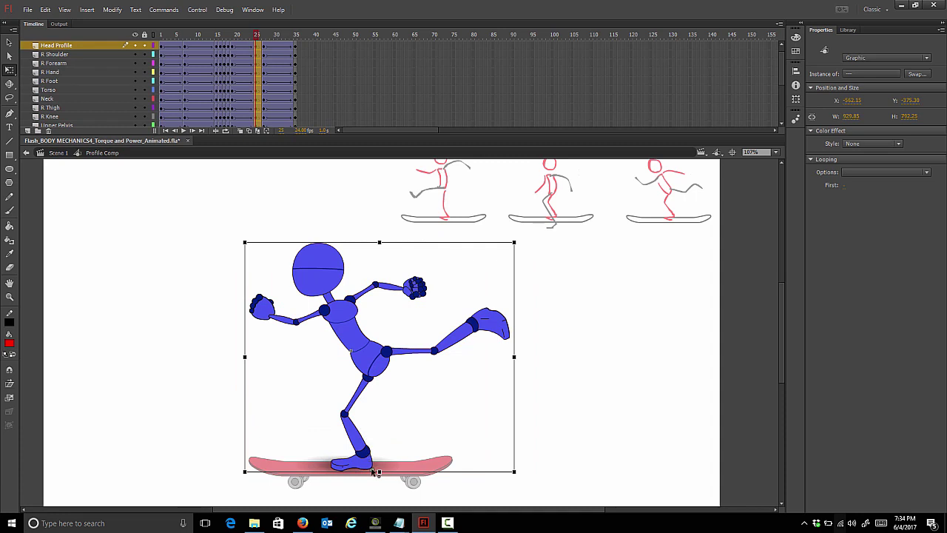
drag(378, 240, 380, 239)
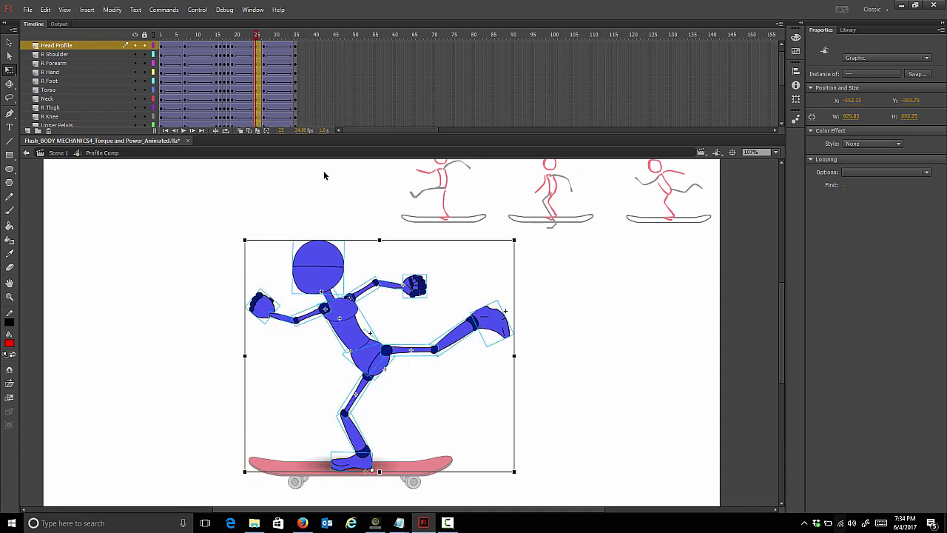
Step: Insert keyframes on the figure layers at frame 26 and reattach both forearms and the right lower leg at their joints
drag(264, 35, 262, 87)
scroll(262, 86, up, 1)
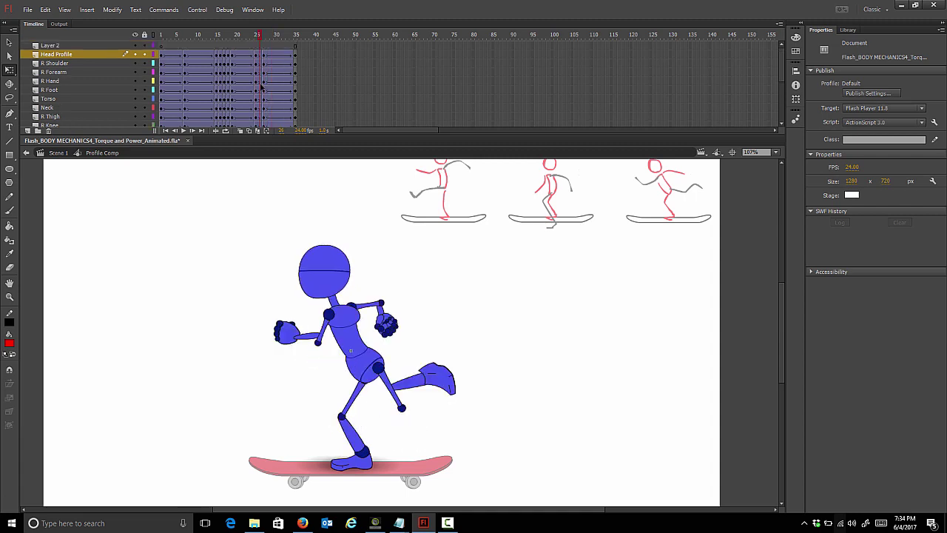
click(260, 64)
click(261, 57)
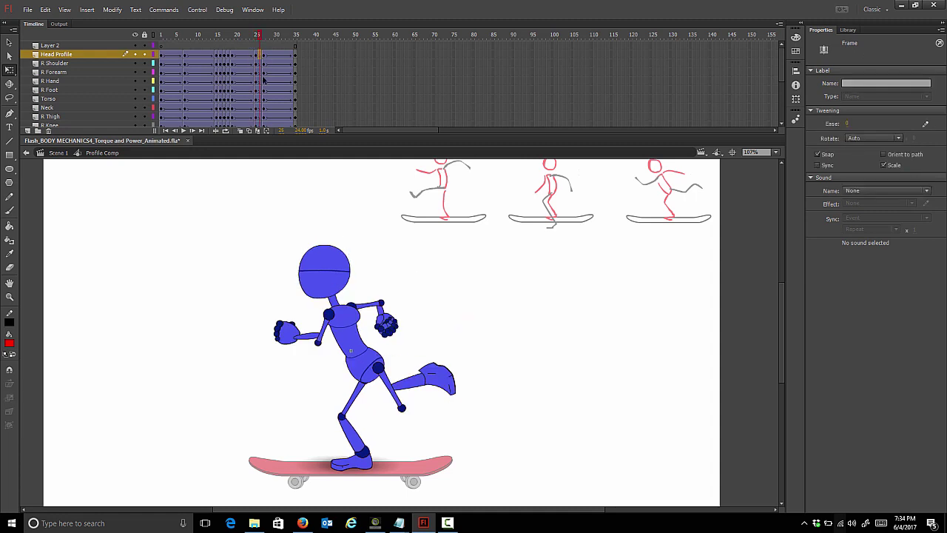
scroll(259, 81, down, 3)
click(379, 304)
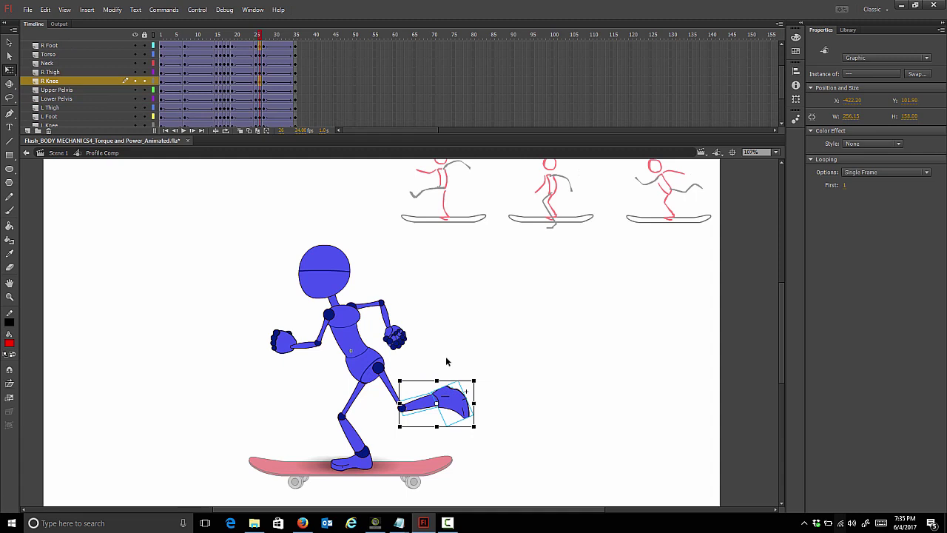
click(503, 333)
Step: Play the whole animation in a loop from frame 1 to check the timing of the push
drag(262, 48, 160, 76)
click(262, 56)
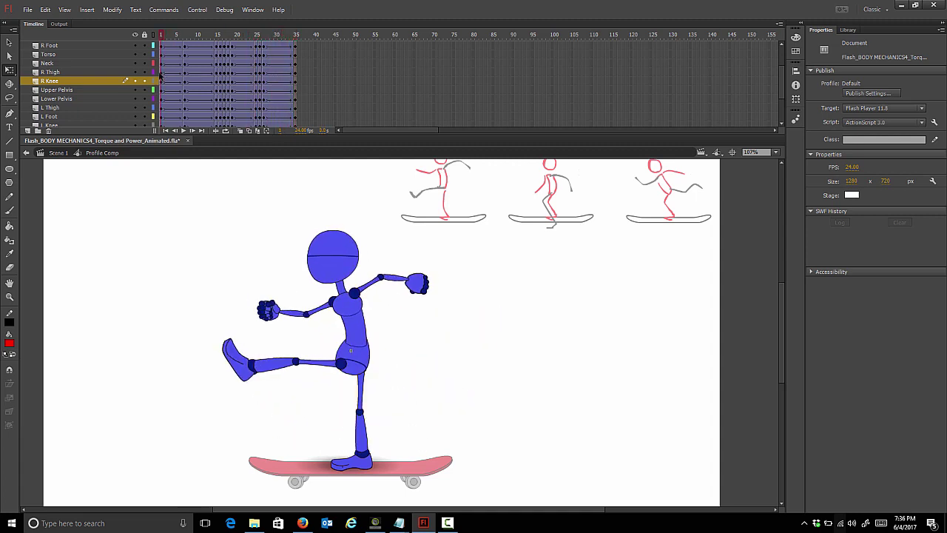
click(226, 131)
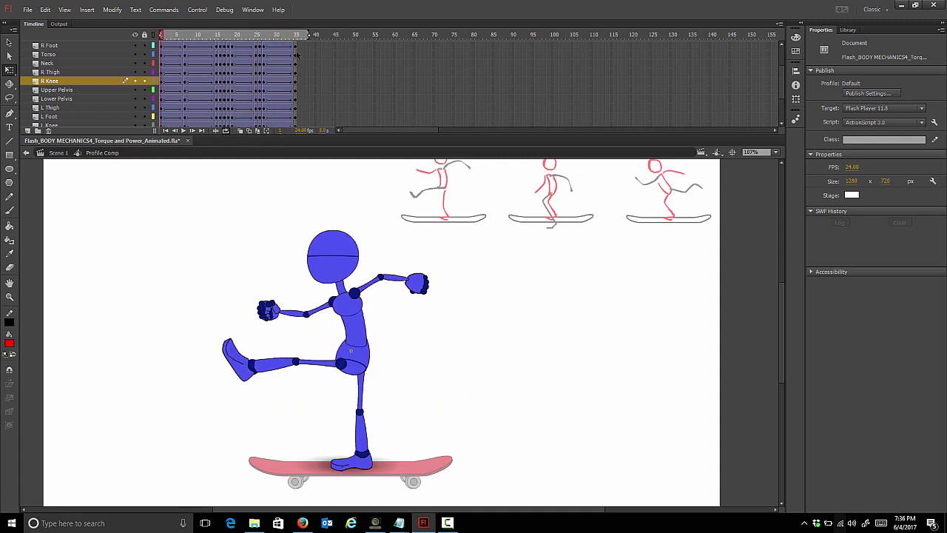
key(Return)
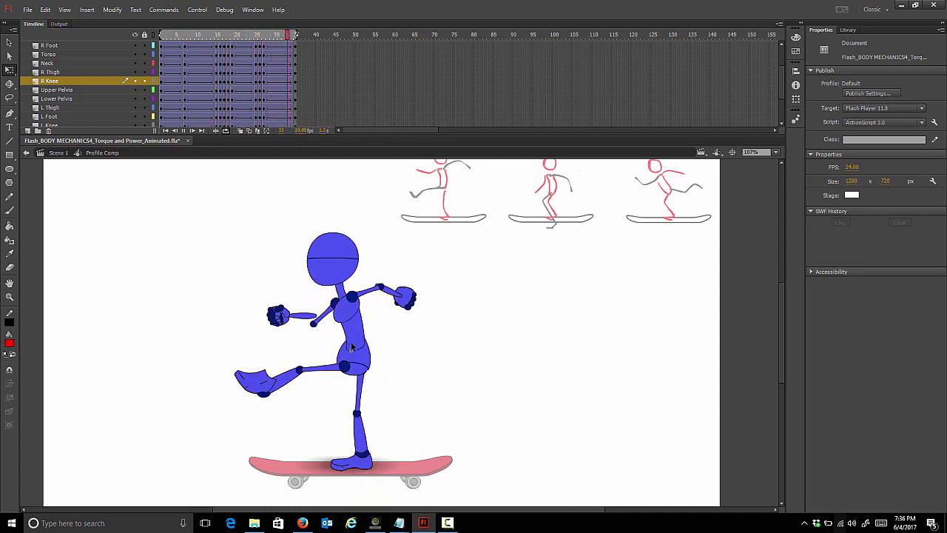
click(227, 131)
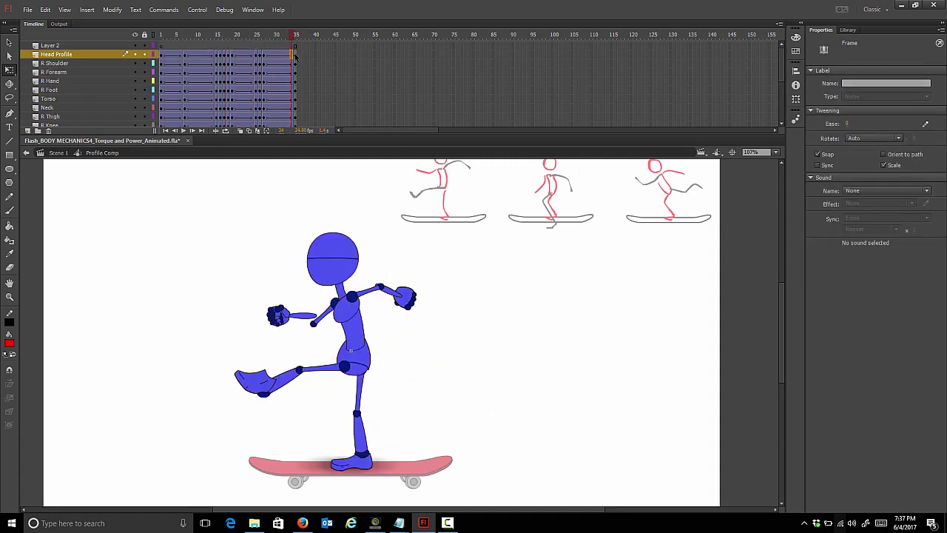
Step: Move the final pose's keyframes on all figure layers from frame 35 to frame 33 and preview the shorter transition
click(295, 55)
scroll(308, 87, down, 4)
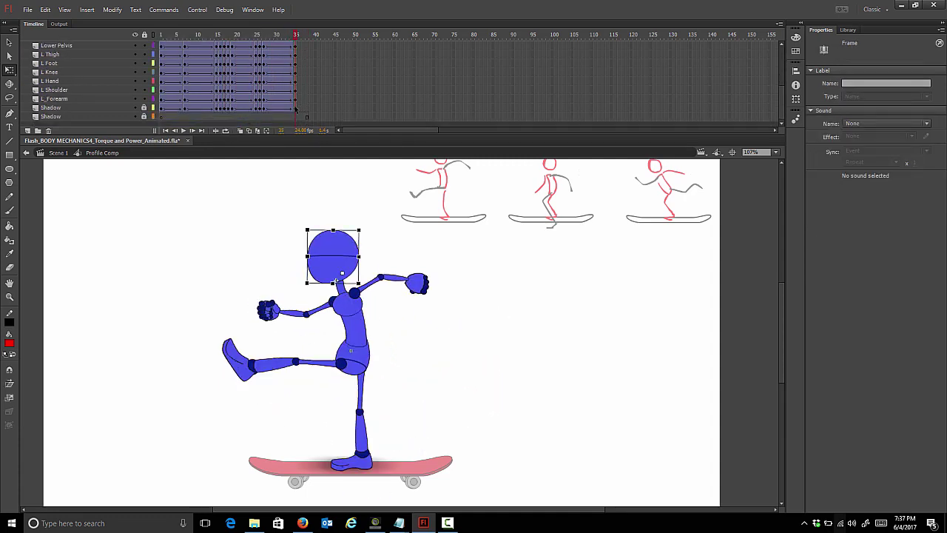
shift+click(295, 107)
drag(294, 106, 288, 102)
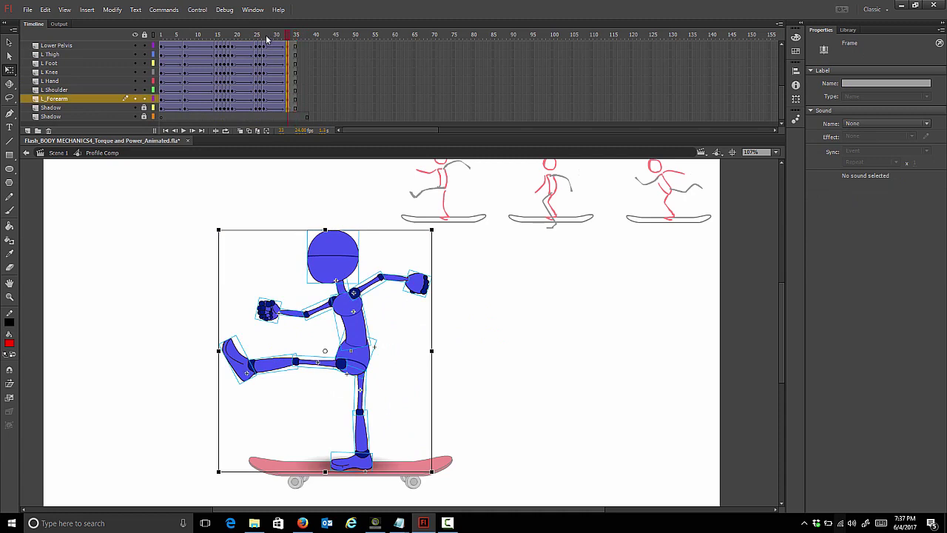
click(267, 38)
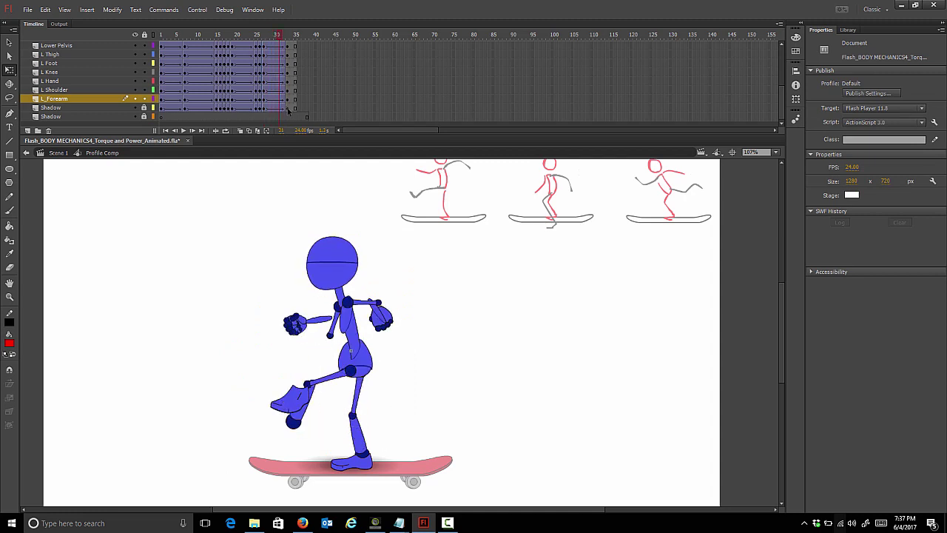
Step: Move the final pose's keyframes on all figure layers from frame 33 to frame 31
click(287, 110)
scroll(288, 108, up, 4)
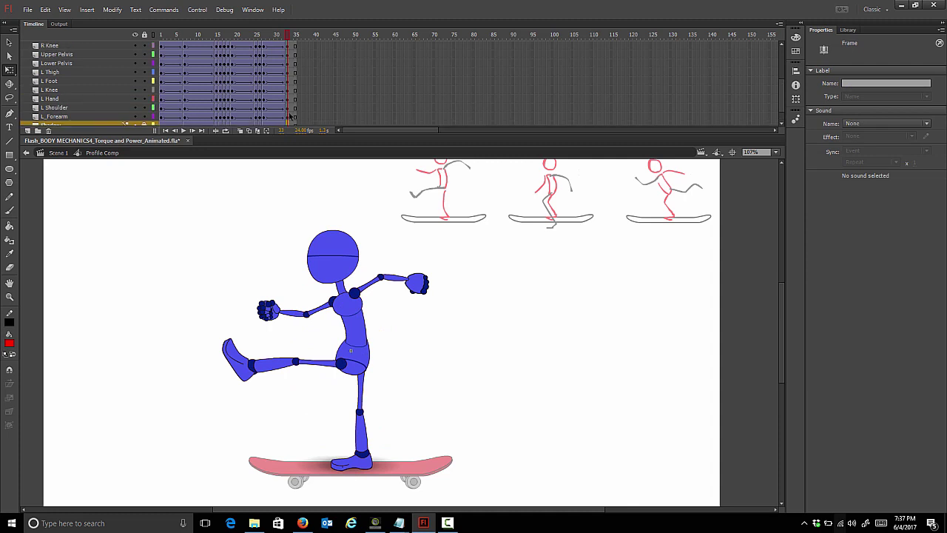
key(ctrl+a)
drag(288, 67, 281, 68)
Step: Remove the surplus frames 32 to 35 from all figure layers after the final pose
click(284, 47)
scroll(285, 59, down, 2)
scroll(287, 61, down, 2)
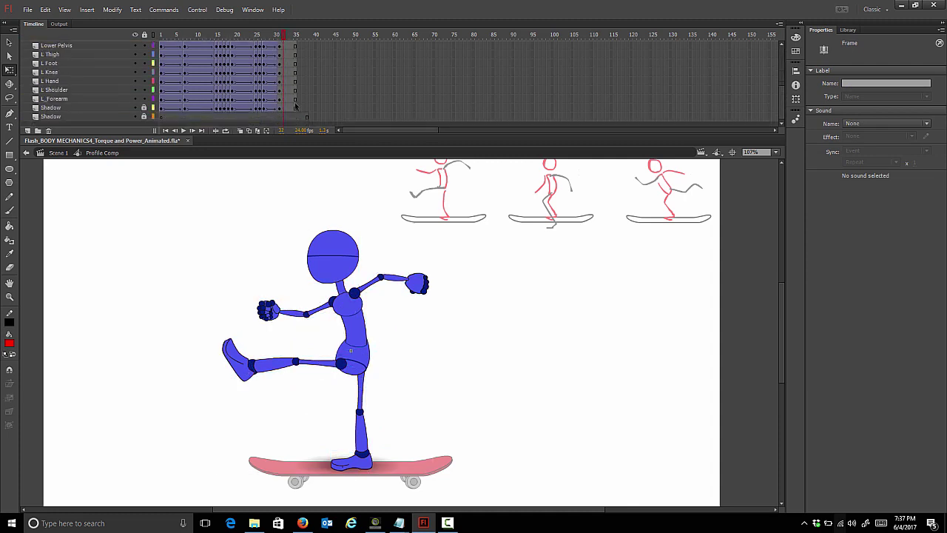
shift+click(296, 106)
right_click(295, 106)
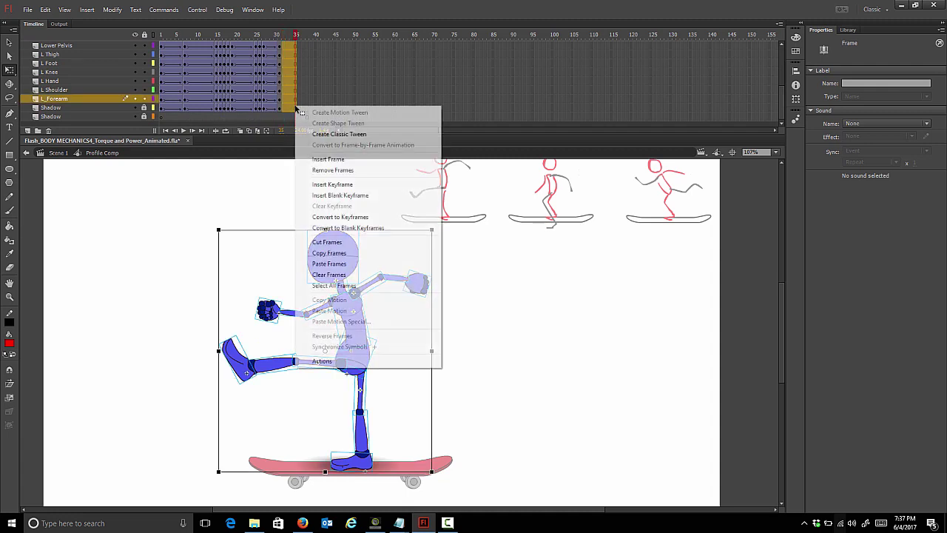
click(331, 170)
Step: Insert keyframes on all figure layers at frame 28
click(267, 37)
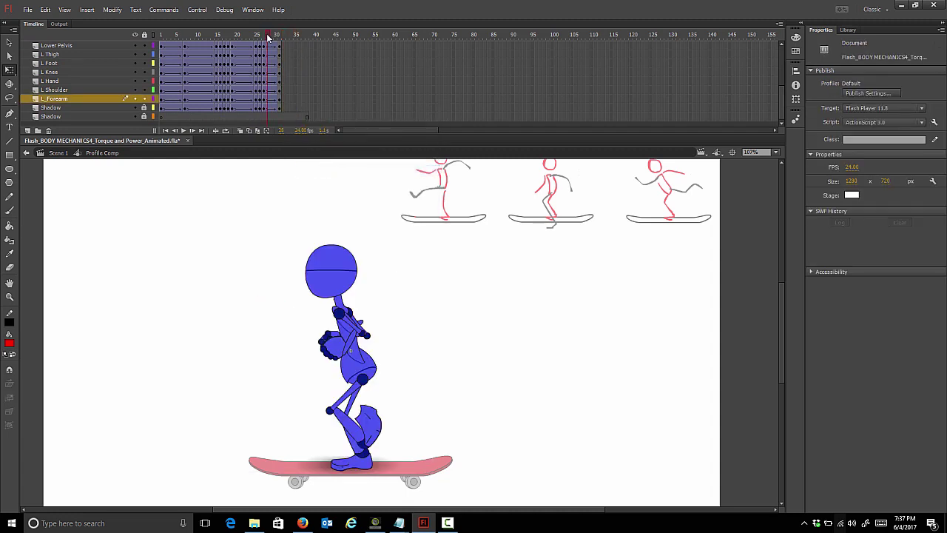
mouse_move(268, 36)
mouse_down()
mouse_move(276, 40)
mouse_move(268, 41)
mouse_up()
click(269, 110)
click(266, 39)
Step: Shift the right forearm and hand together at frame 28 toward the right elbow, and select the hand alone
click(350, 343)
shift+click(331, 346)
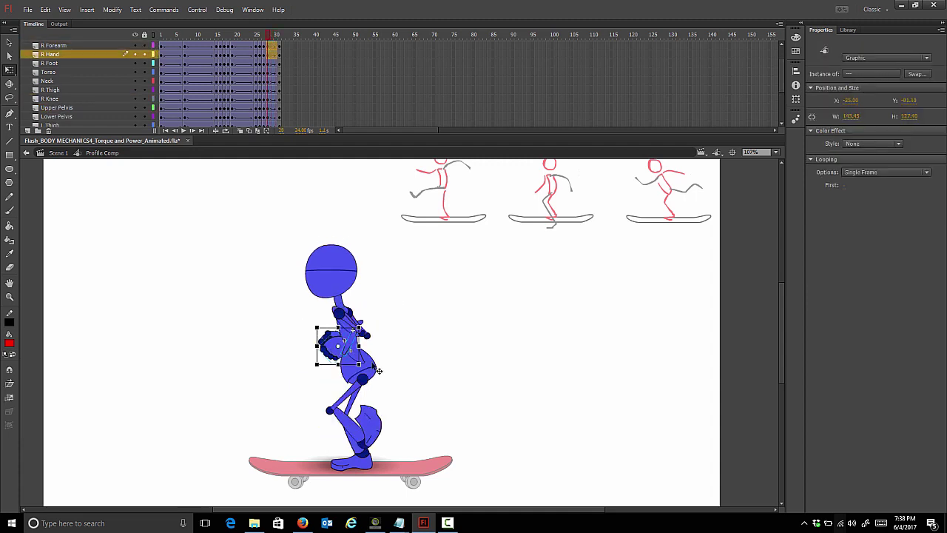
key(z)
key(ctrl+=)
key(v)
drag(374, 312, 387, 322)
click(307, 338)
click(349, 344)
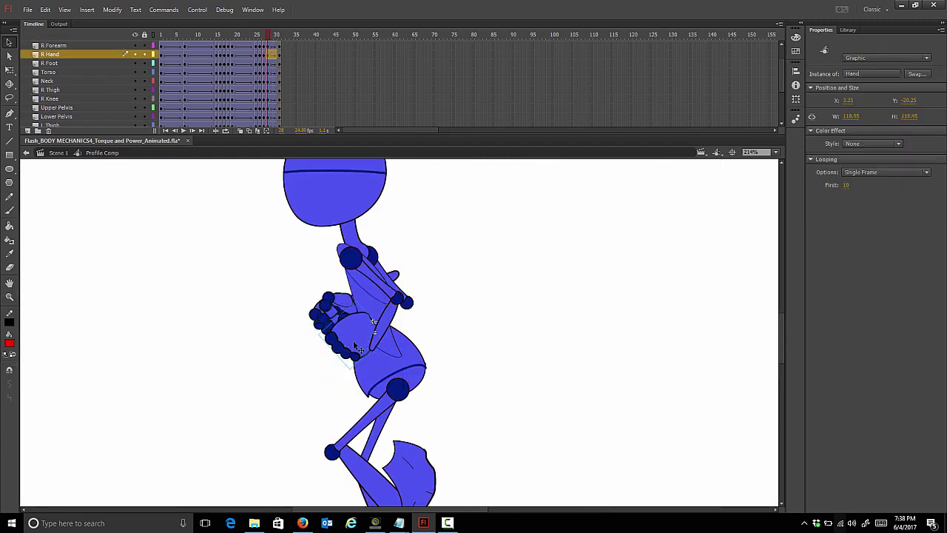
Step: Examine the in-between poses from frame 27 to frame 31 and play the whole animation in a loop
click(273, 36)
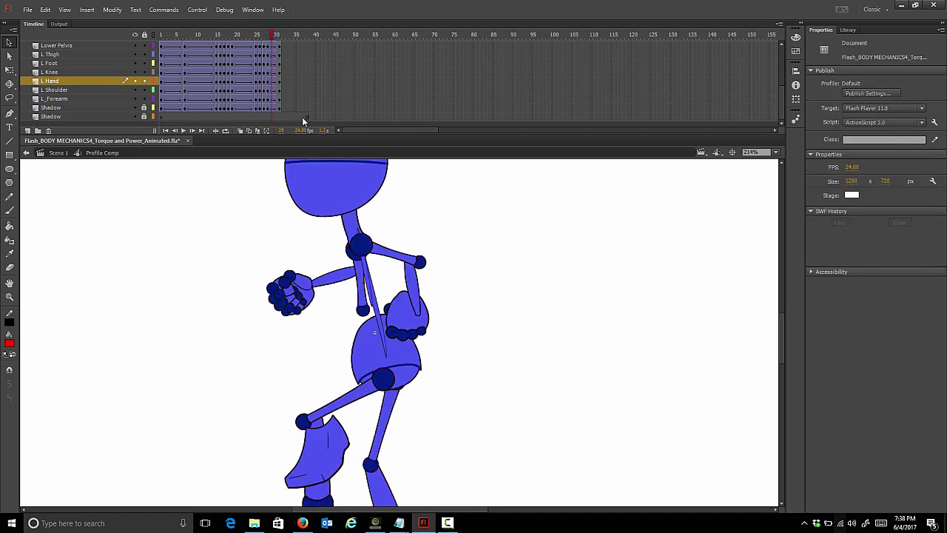
click(270, 36)
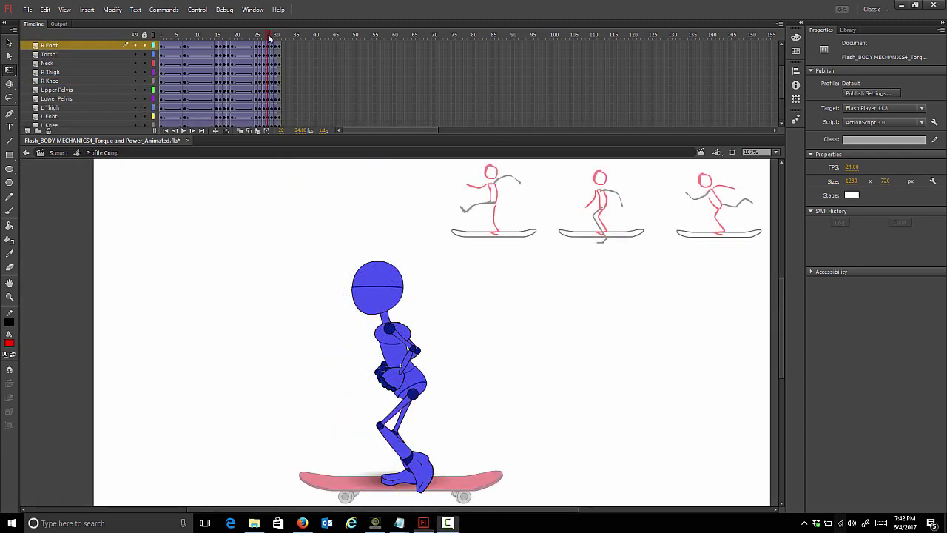
click(267, 36)
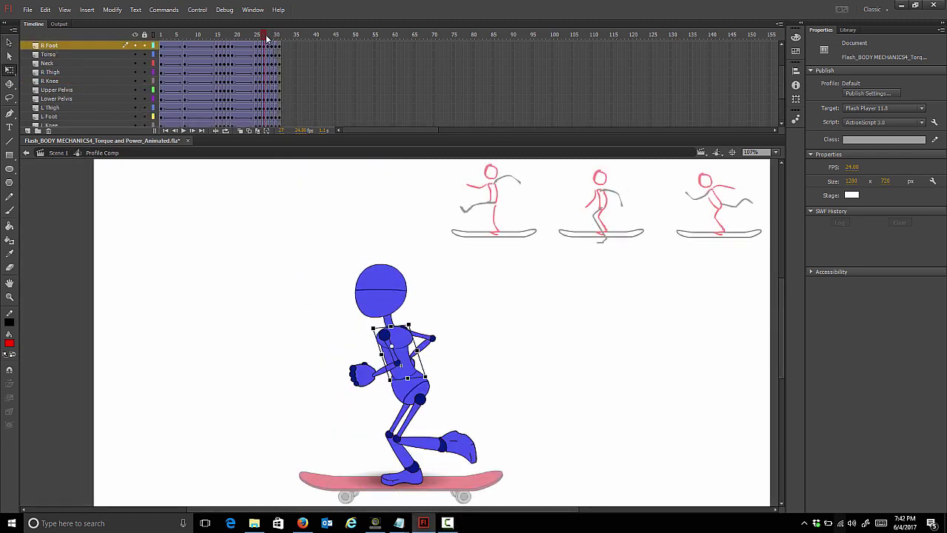
mouse_move(266, 36)
mouse_down()
mouse_move(279, 40)
mouse_move(266, 43)
mouse_move(273, 47)
mouse_up()
click(400, 347)
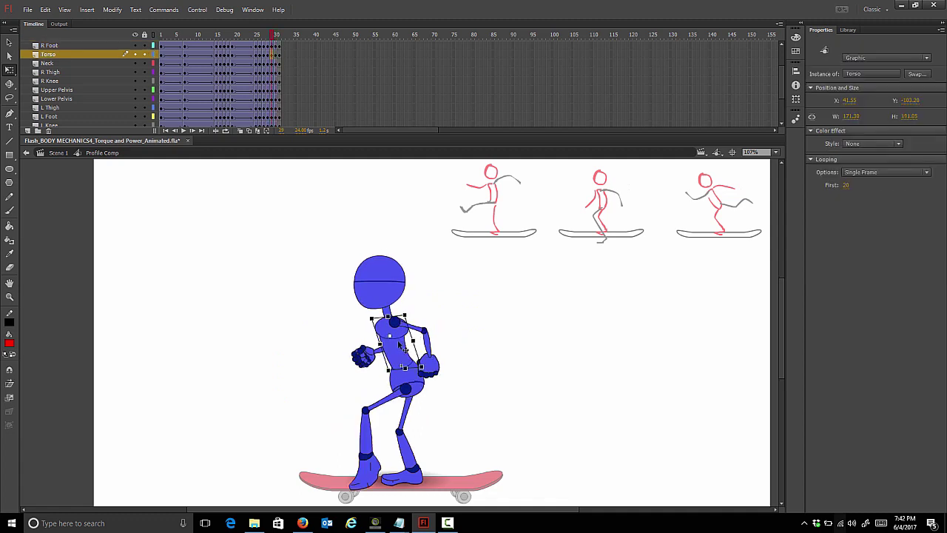
mouse_move(273, 36)
mouse_down()
mouse_move(281, 42)
mouse_move(267, 46)
mouse_move(280, 52)
mouse_up()
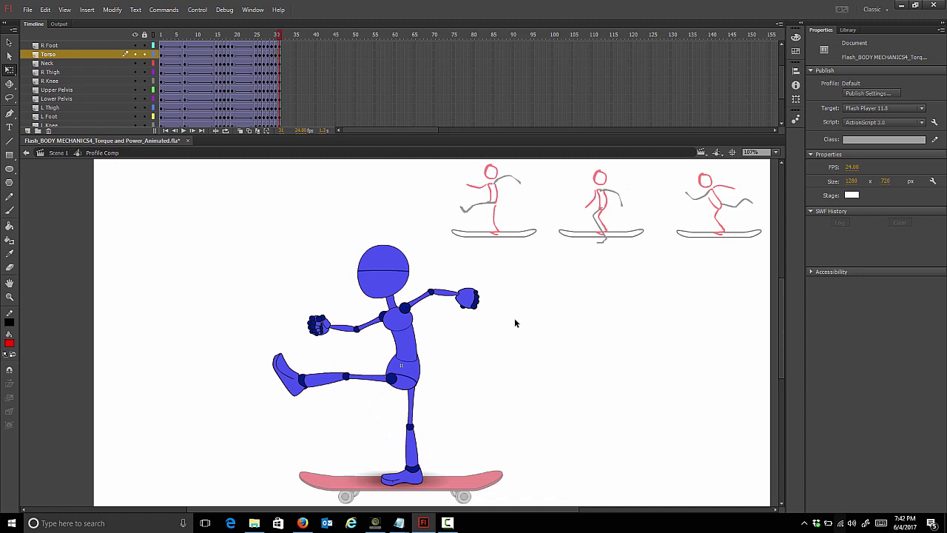
click(225, 130)
key(Return)
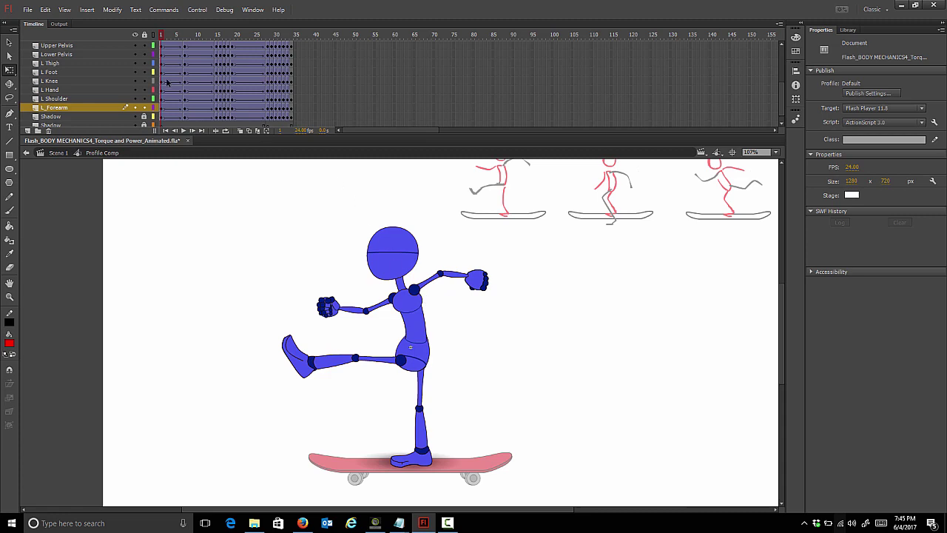
Step: Review the motion from frame 1 into the extended back-leg pose at frame 21, checking the left shoulder's position
drag(165, 29, 241, 52)
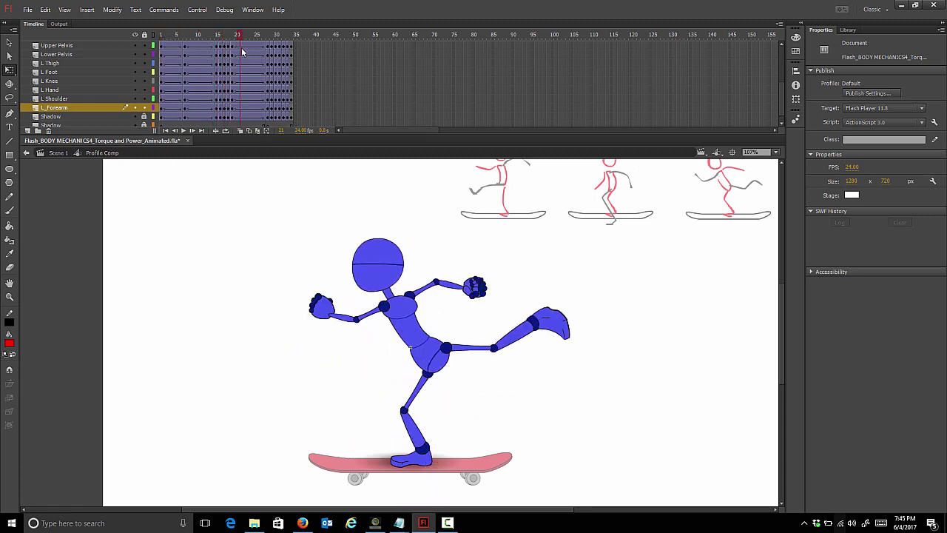
click(419, 302)
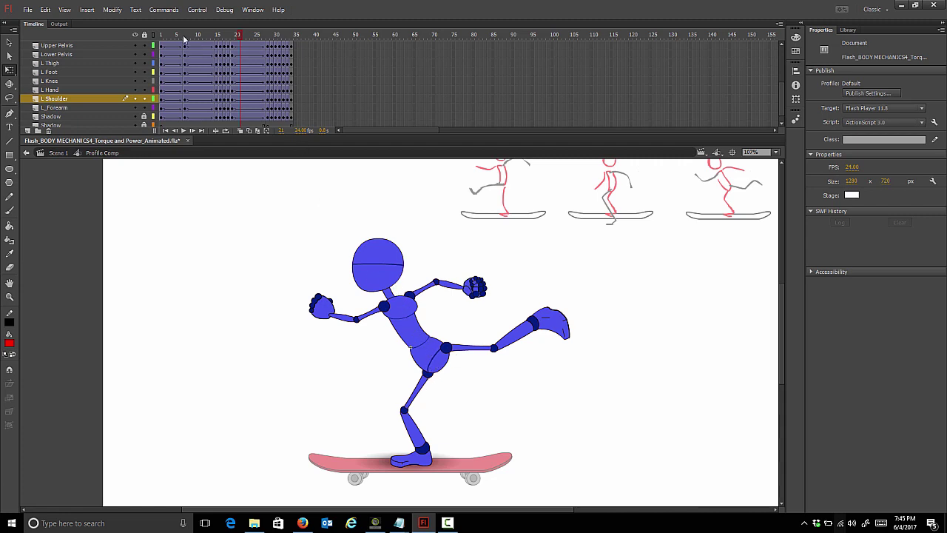
key(Return)
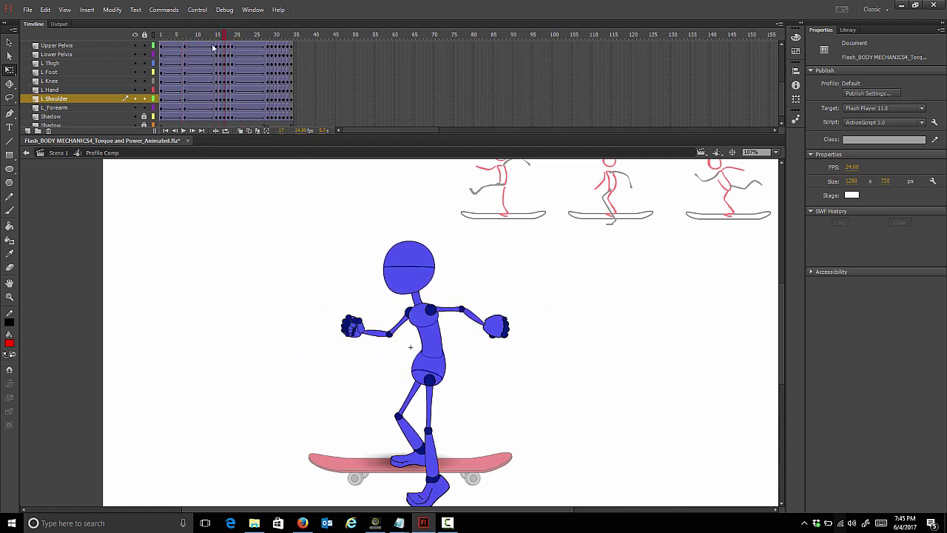
drag(212, 46, 245, 47)
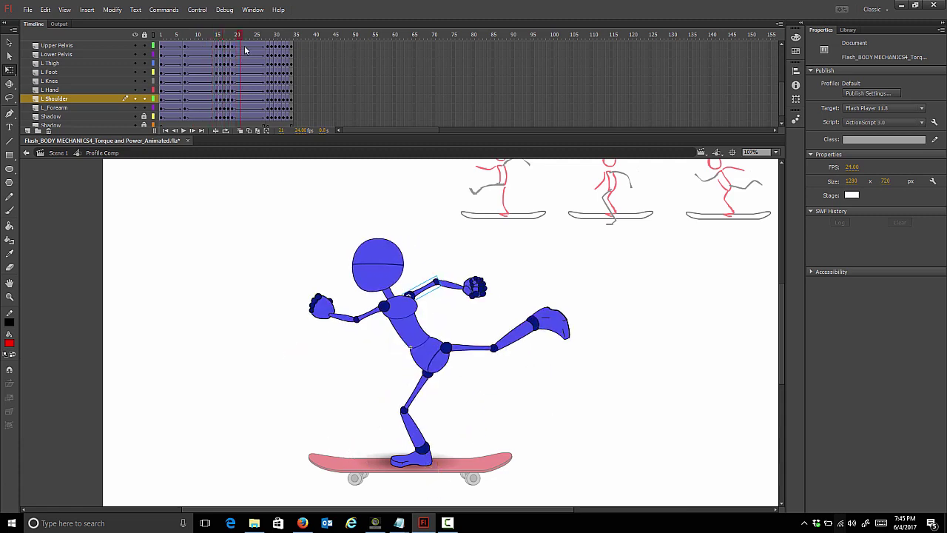